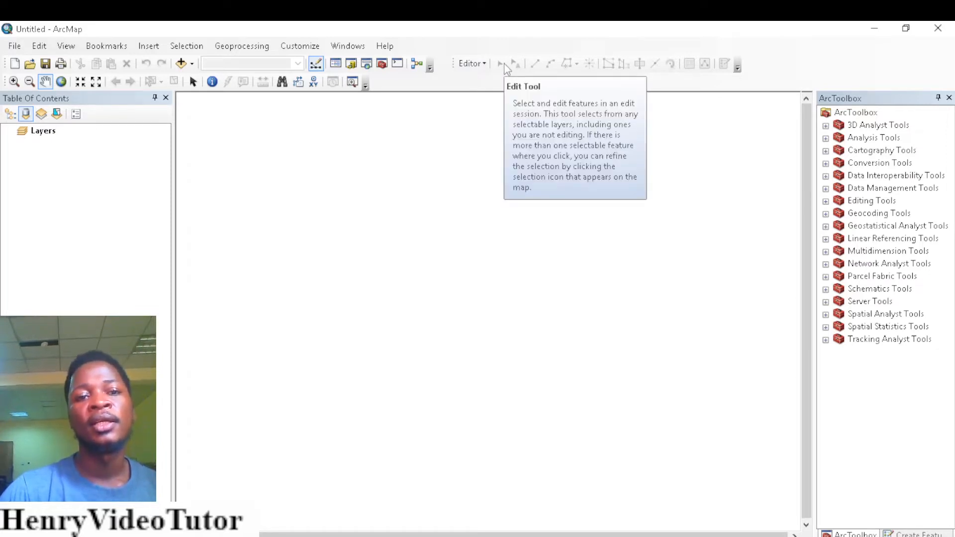
Add the Landsat 8 band rasters B1, B2 and B3 from C:\Liberia_Shapefile\Landsat_8 to the map.
{"action": "left_click", "coordinate": [181, 64]}
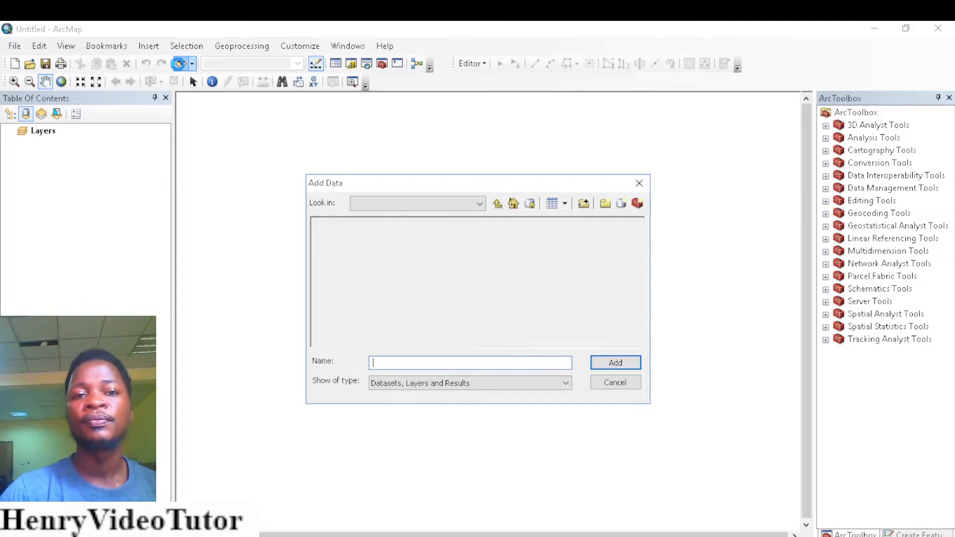
{"action": "left_click", "coordinate": [497, 203]}
{"action": "left_click", "coordinate": [497, 204]}
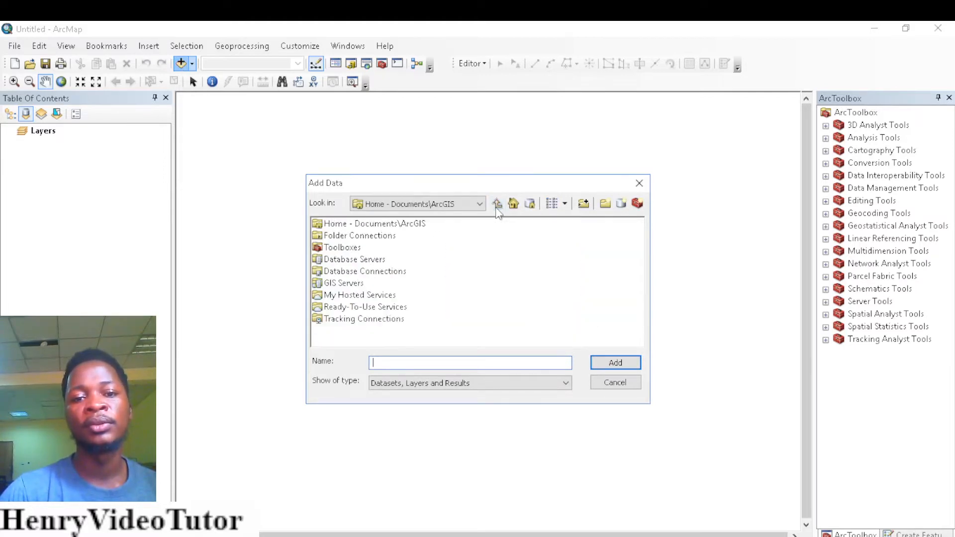
{"action": "double_click", "coordinate": [339, 236]}
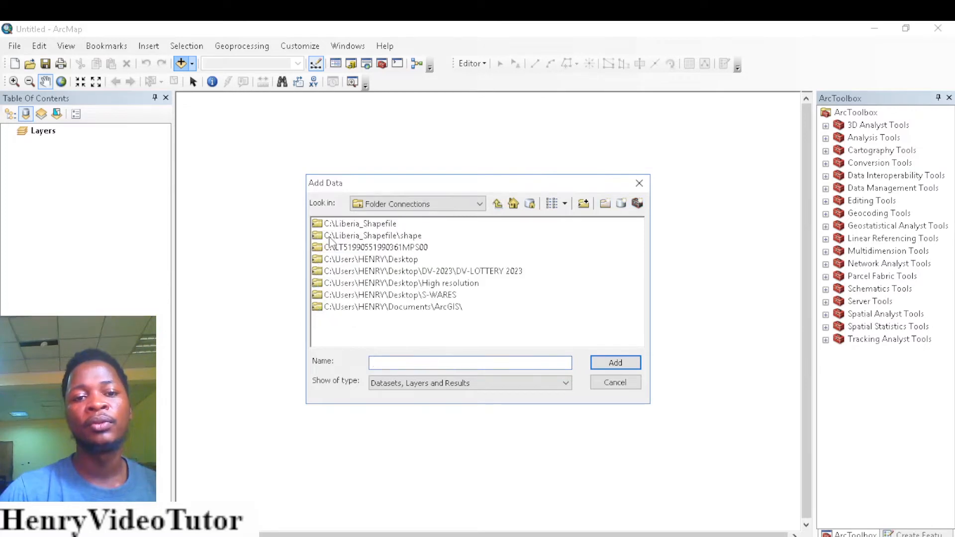
{"action": "double_click", "coordinate": [355, 223]}
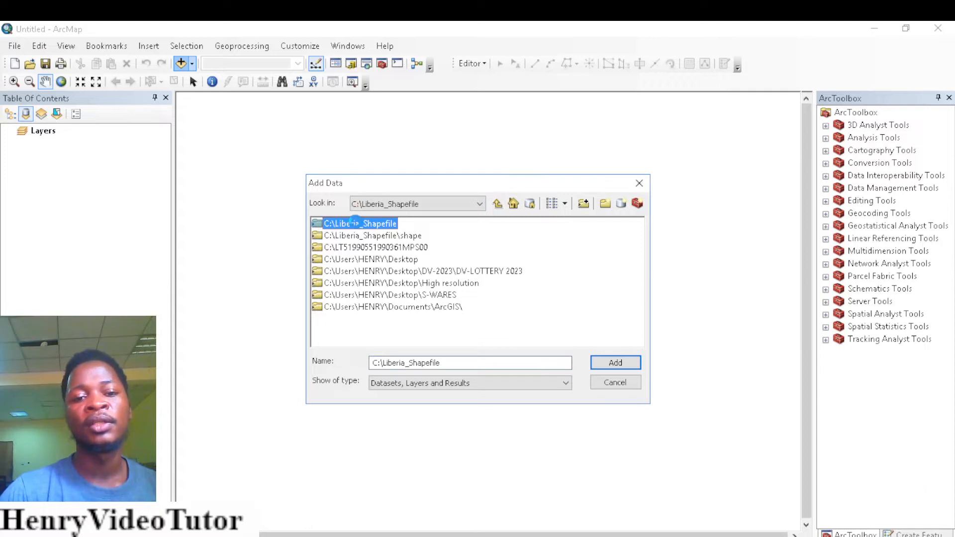
{"action": "double_click", "coordinate": [355, 223]}
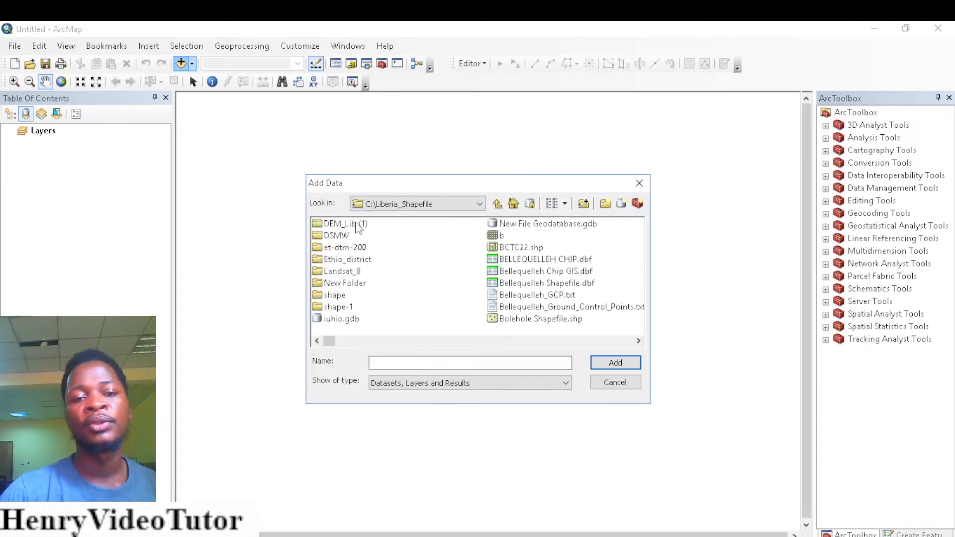
{"action": "double_click", "coordinate": [352, 274]}
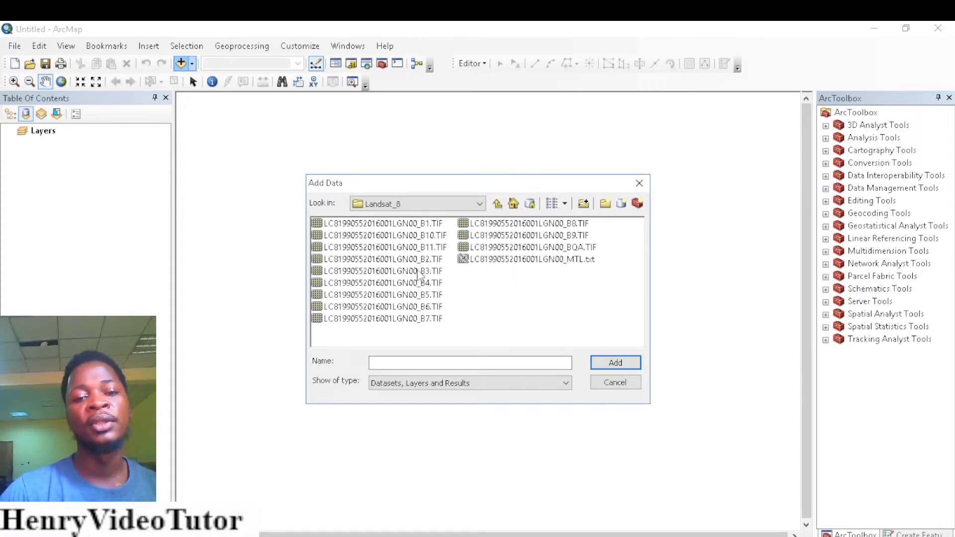
{"action": "left_click", "coordinate": [418, 273]}
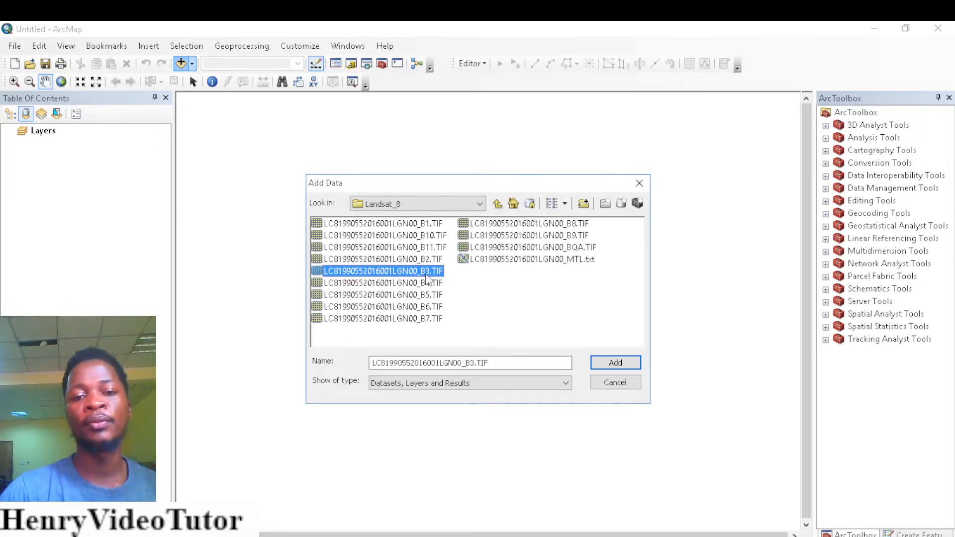
{"action": "left_click", "coordinate": [423, 259], "text": "ctrl"}
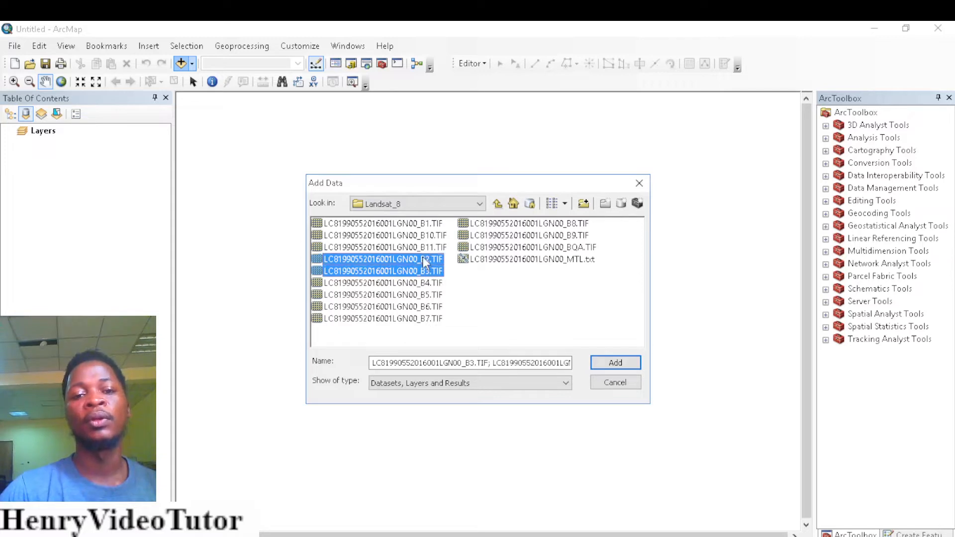
{"action": "left_click", "coordinate": [429, 225], "text": "ctrl"}
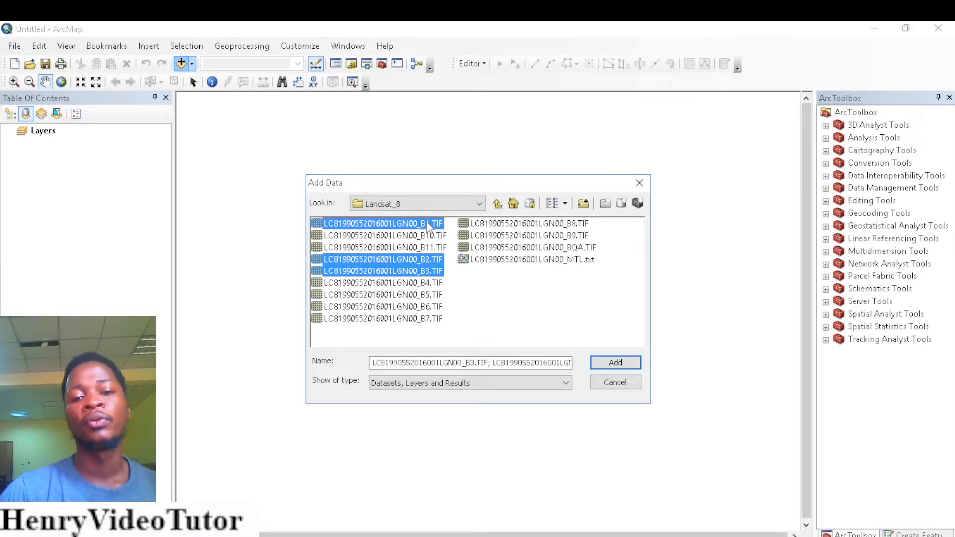
{"action": "left_click", "coordinate": [614, 364]}
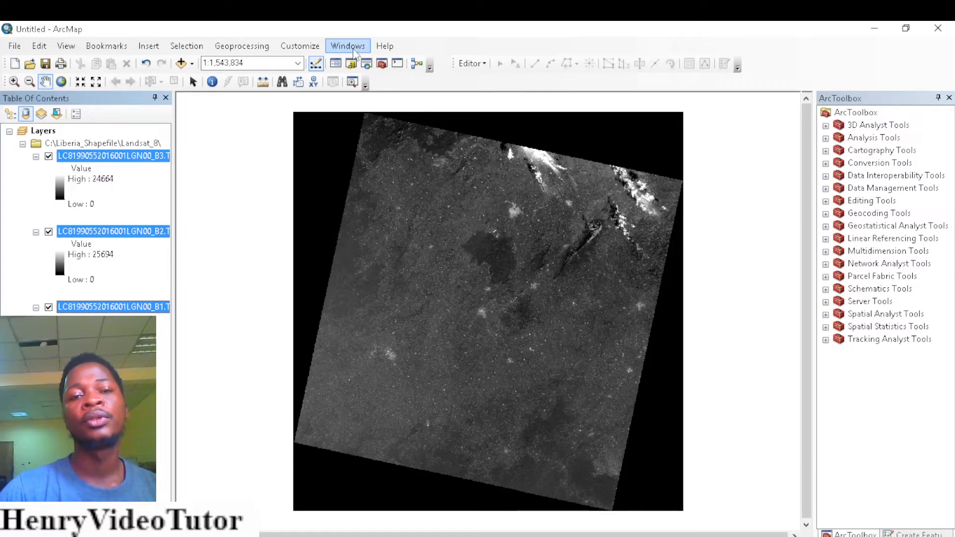
Composite bands B3, B2 and B1 into one RGB image with Image Analysis and remove the three single-band layers.
{"action": "left_click", "coordinate": [350, 50]}
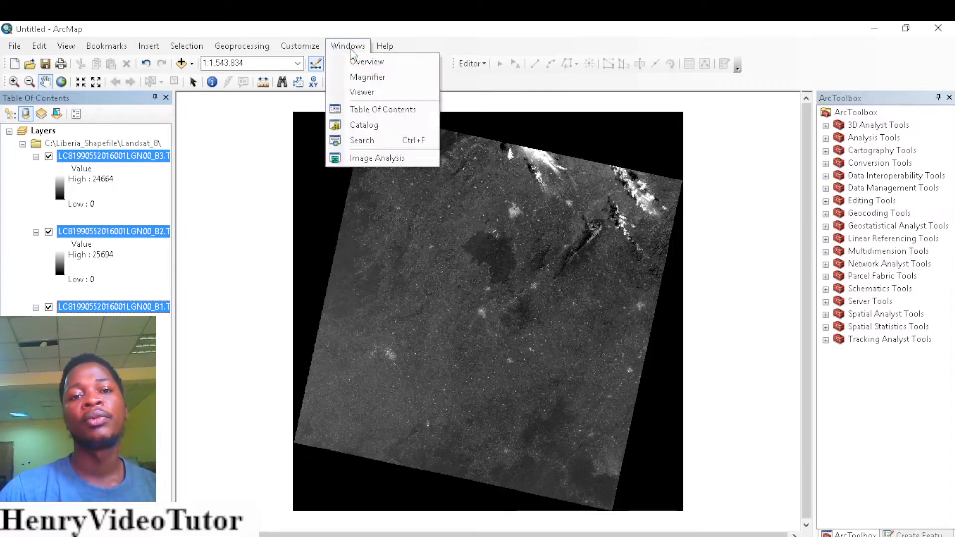
{"action": "left_click", "coordinate": [367, 158]}
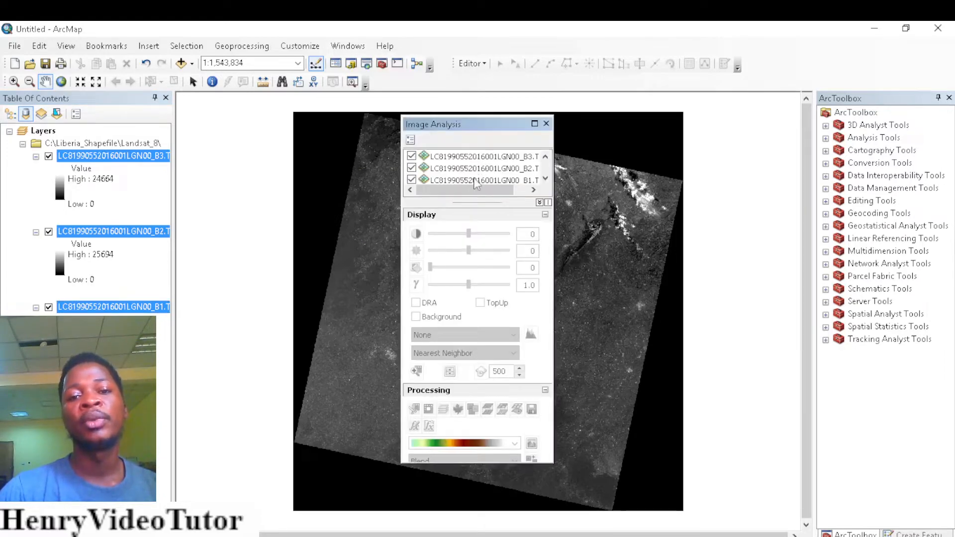
{"action": "left_click", "coordinate": [494, 158]}
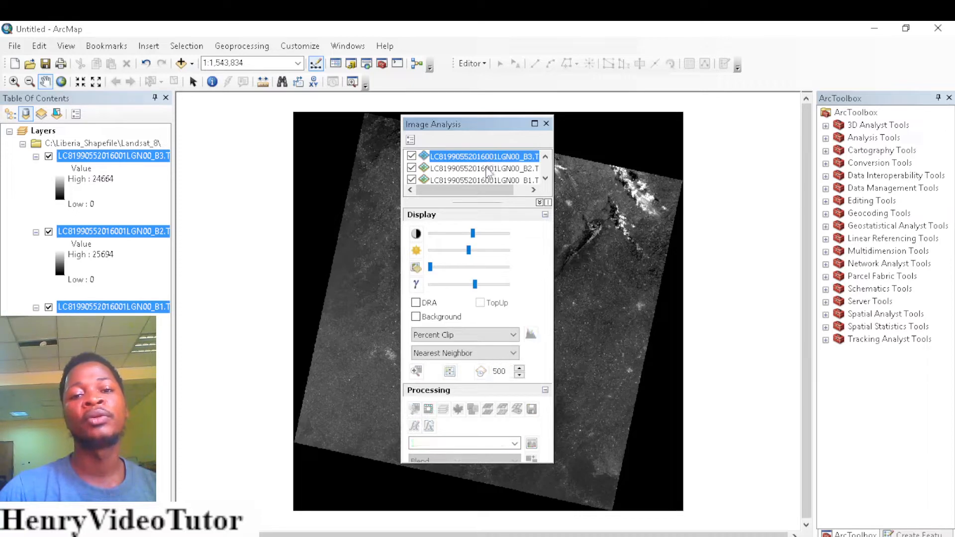
{"action": "left_click", "coordinate": [487, 169], "text": "ctrl"}
{"action": "left_click", "coordinate": [483, 181], "text": "ctrl"}
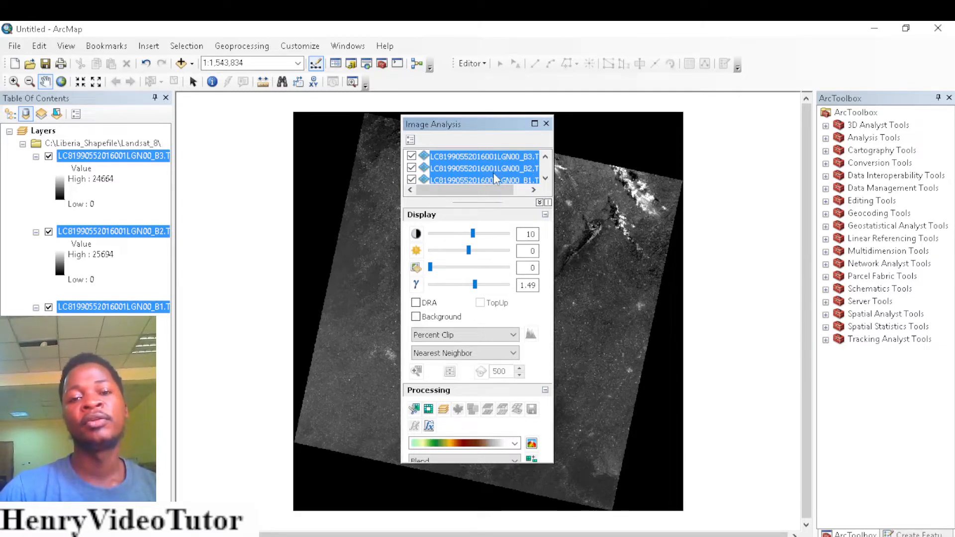
{"action": "left_click", "coordinate": [442, 410]}
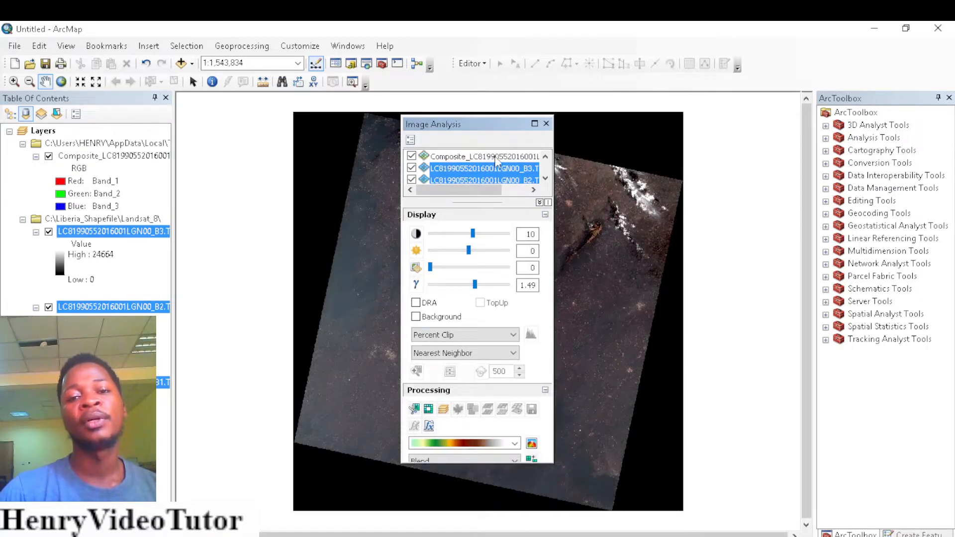
{"action": "left_click", "coordinate": [546, 124]}
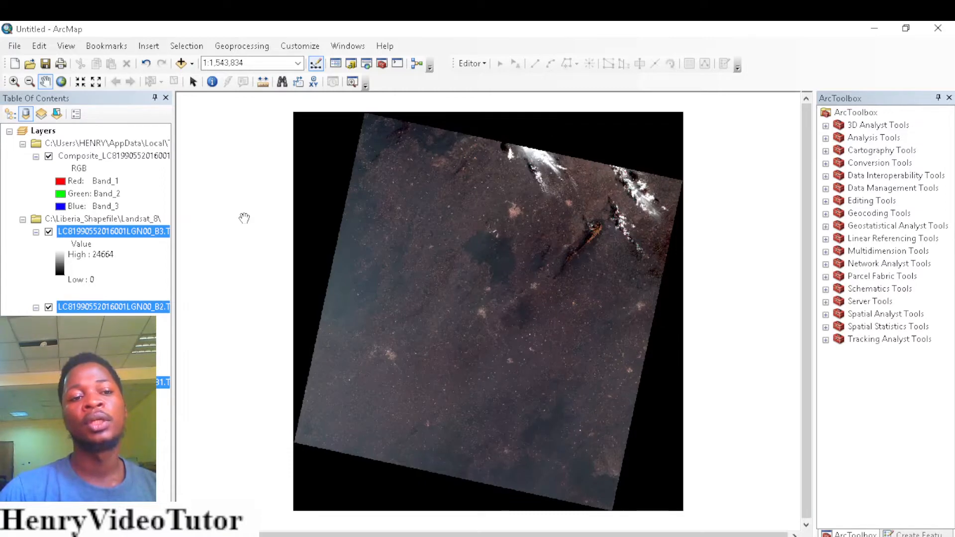
{"action": "right_click", "coordinate": [130, 237]}
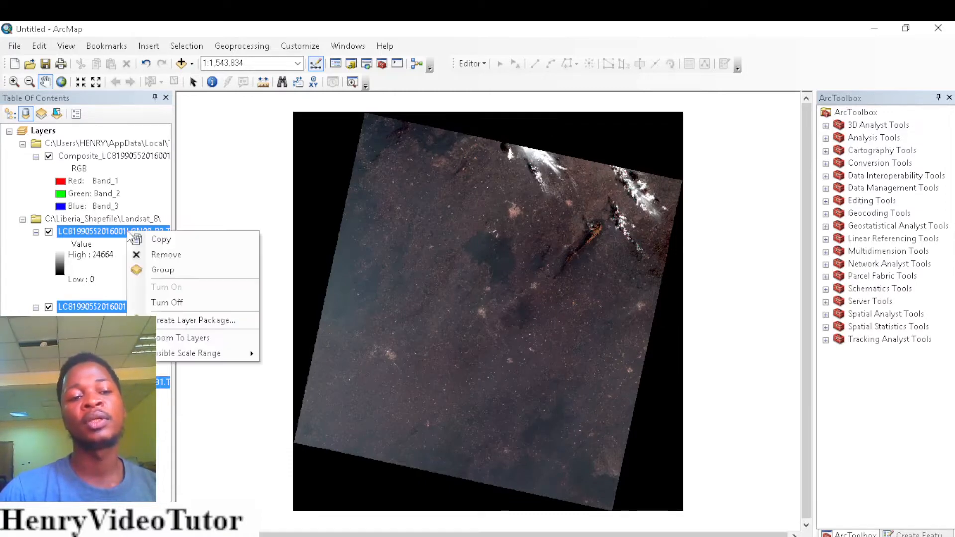
{"action": "left_click", "coordinate": [165, 254]}
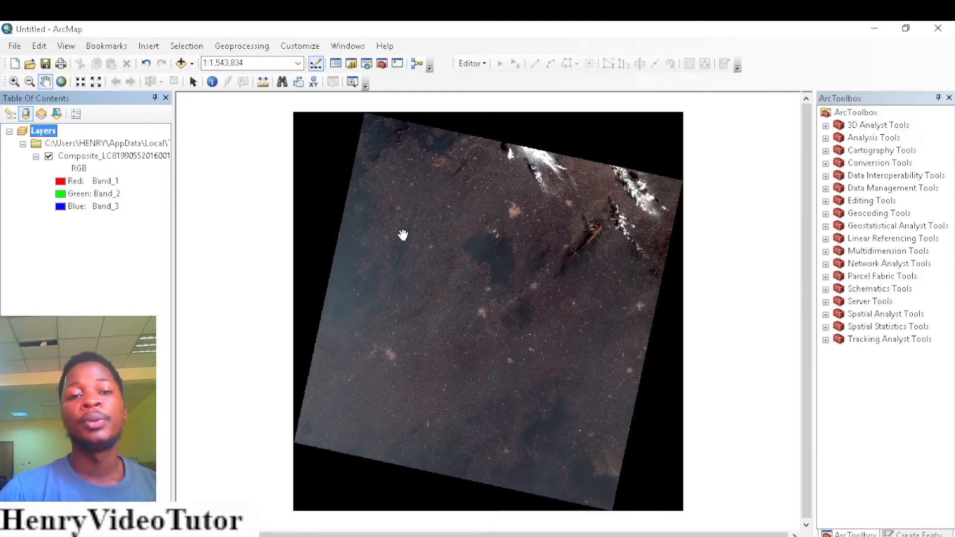
Start creating a new shapefile in the C:\Liberia_Shapefile folder connection.
{"action": "left_click", "coordinate": [14, 82]}
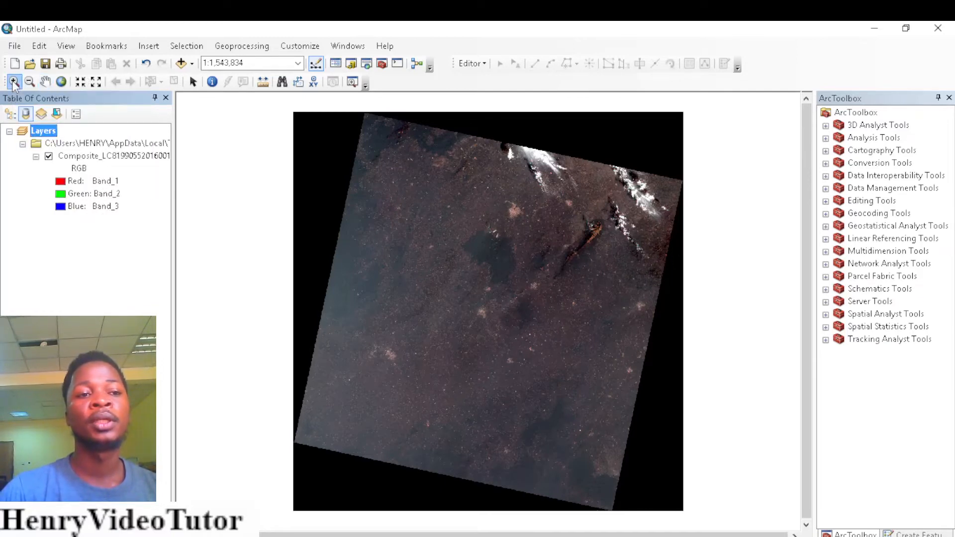
{"action": "left_click_drag", "start_coordinate": [551, 203], "coordinate": [619, 298]}
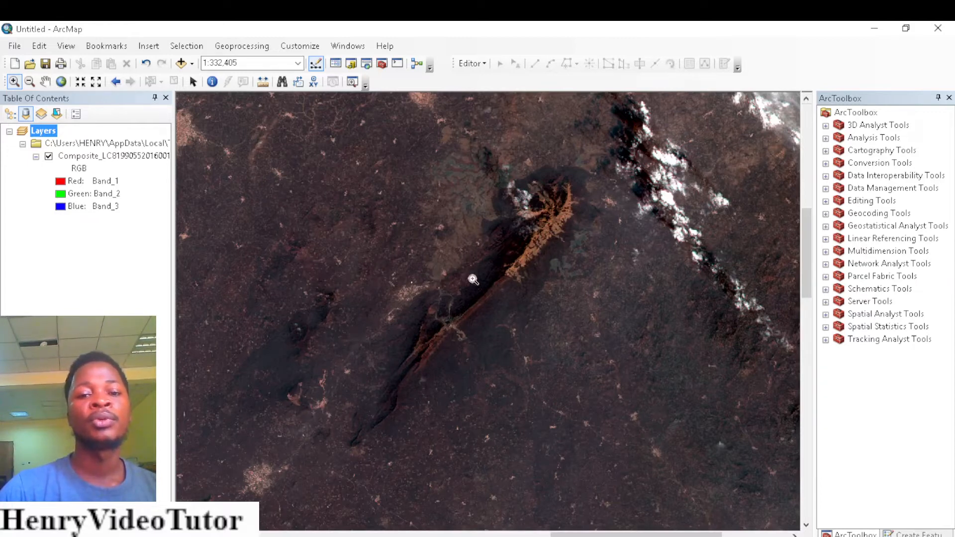
{"action": "left_click", "coordinate": [193, 84]}
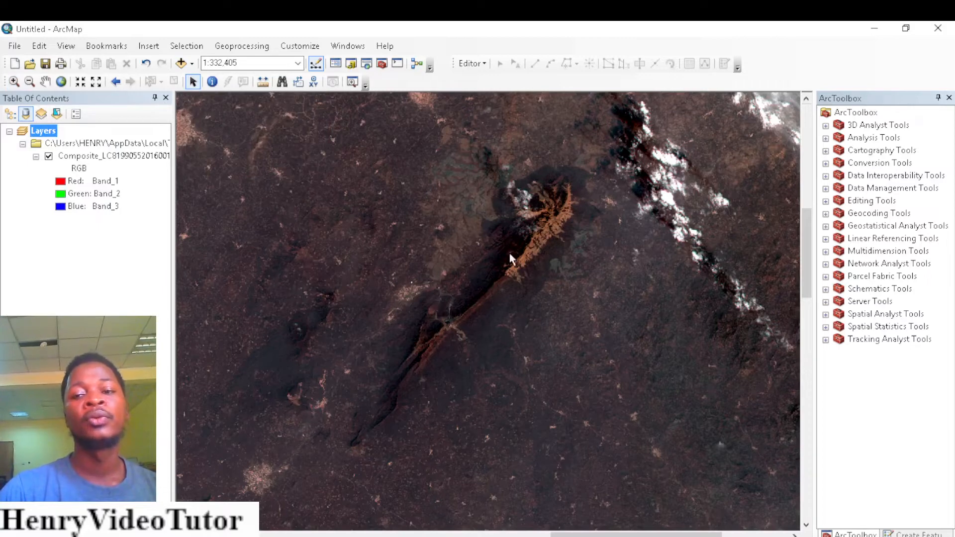
{"action": "left_click", "coordinate": [351, 67]}
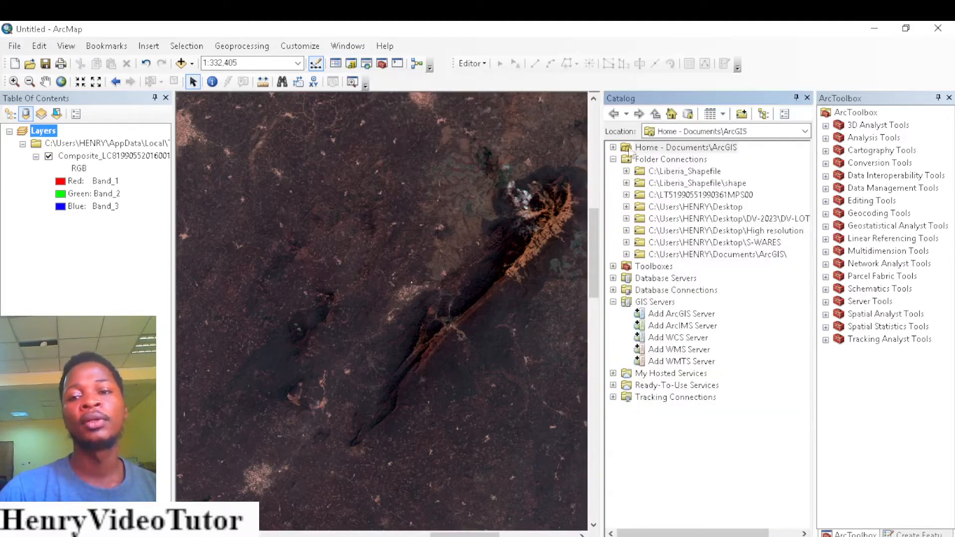
{"action": "left_click", "coordinate": [684, 172]}
{"action": "right_click", "coordinate": [686, 173]}
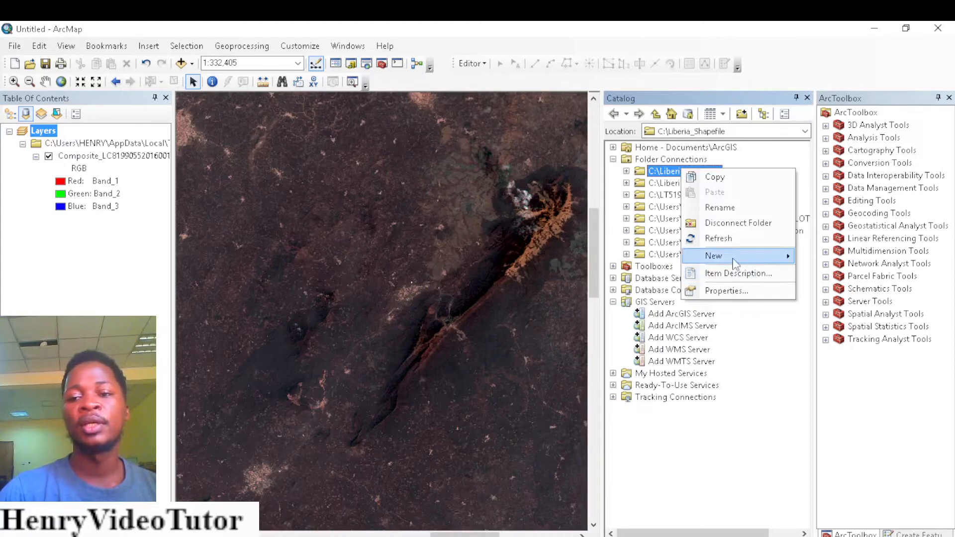
{"action": "mouse_move", "coordinate": [736, 264]}
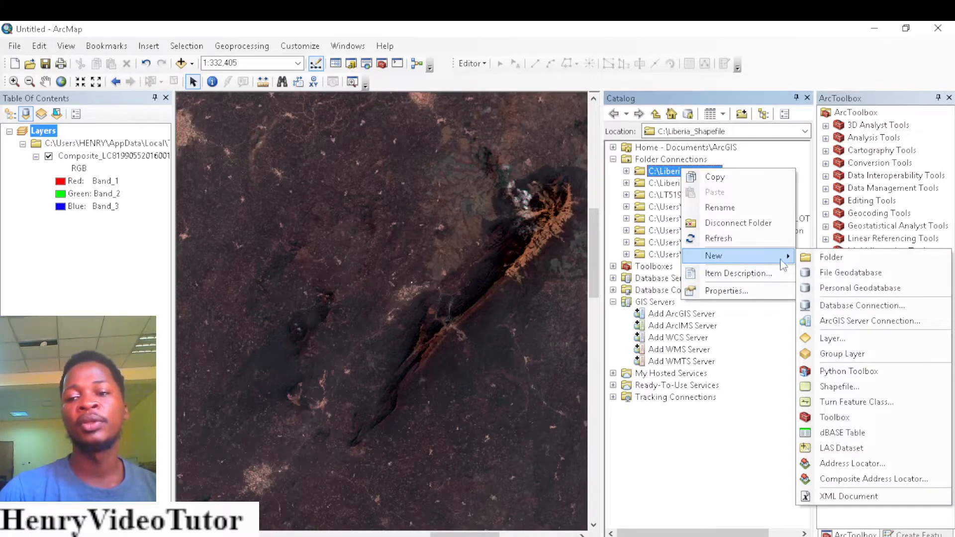
{"action": "left_click", "coordinate": [829, 387]}
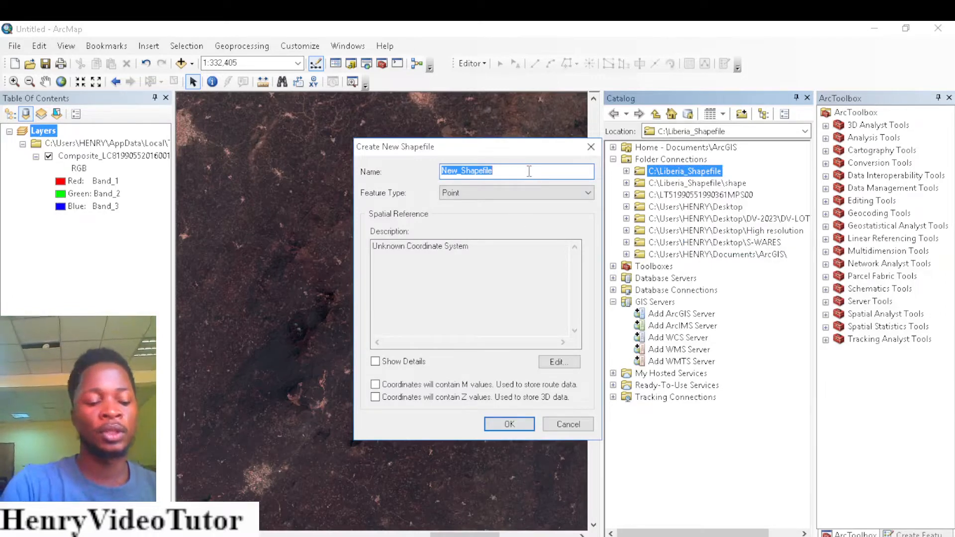
Name the new shapefile Ore Deposit of Interest and set its feature type to Polygon.
{"action": "type", "text": "S"}
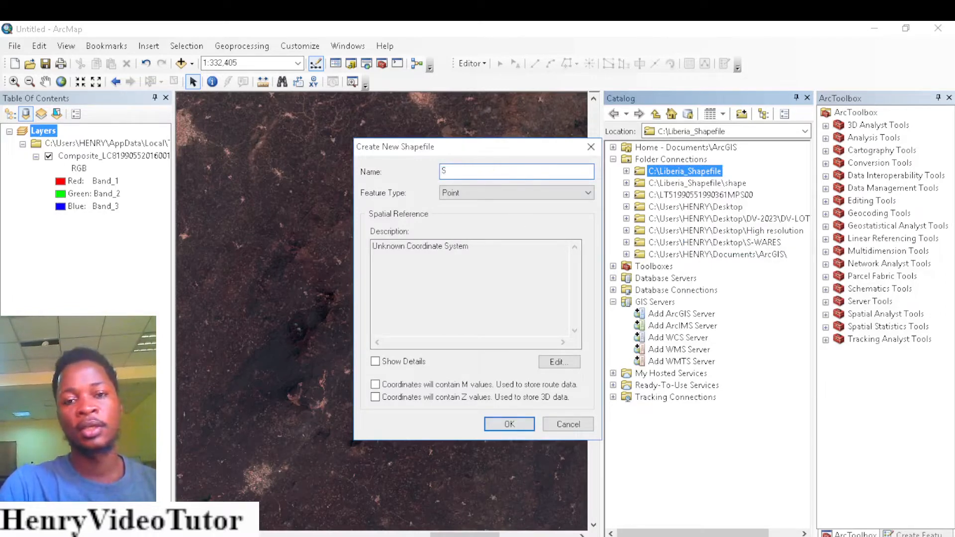
{"action": "key", "text": "BackSpace"}
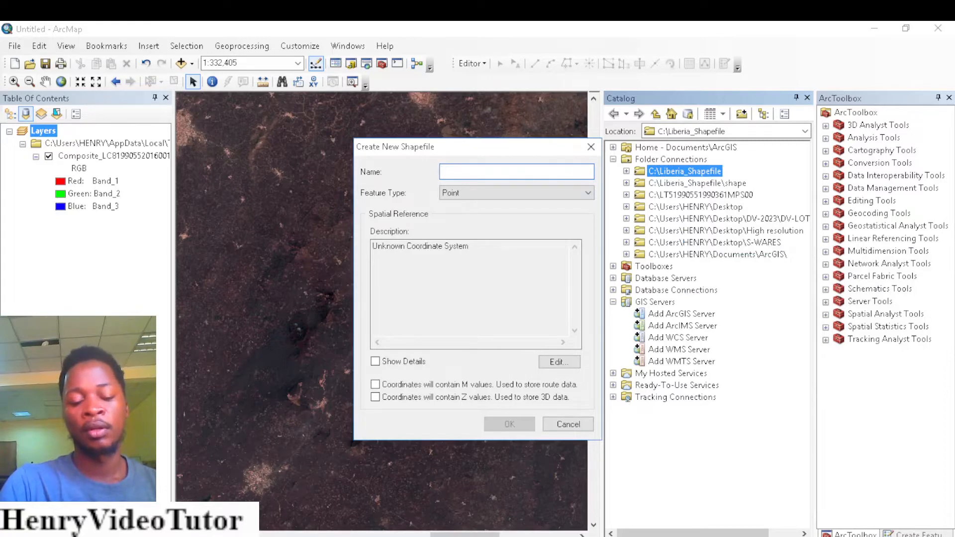
{"action": "type", "text": "M"}
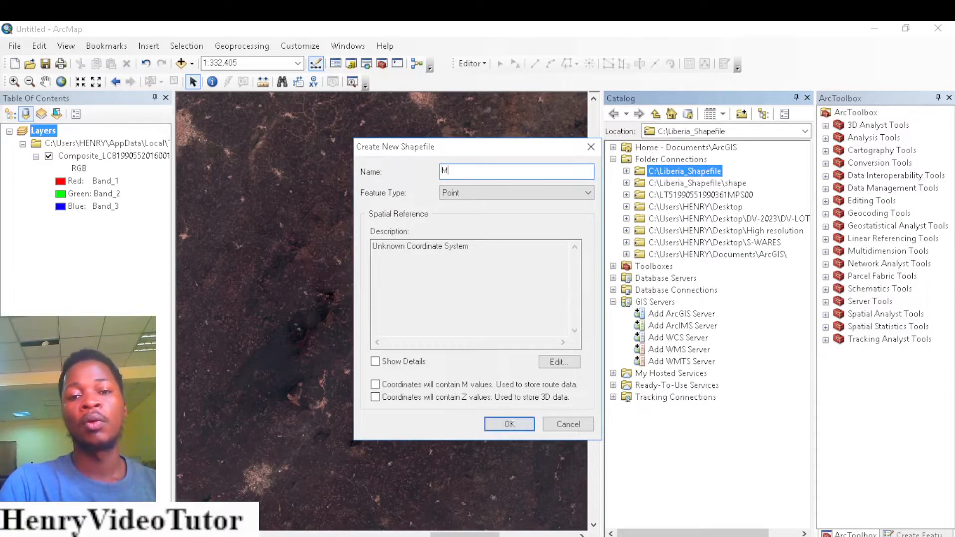
{"action": "key", "text": "BackSpace"}
{"action": "type", "text": "O"}
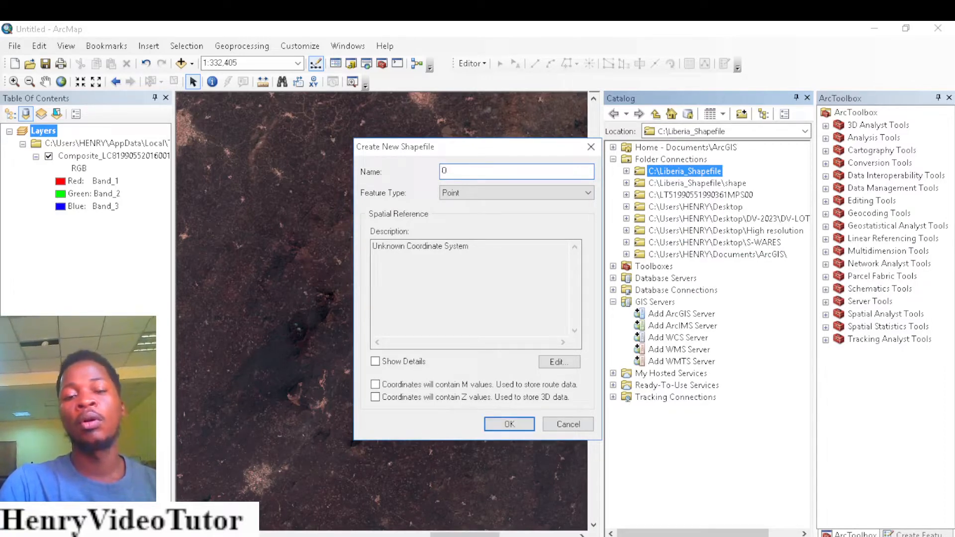
{"action": "type", "text": "re D"}
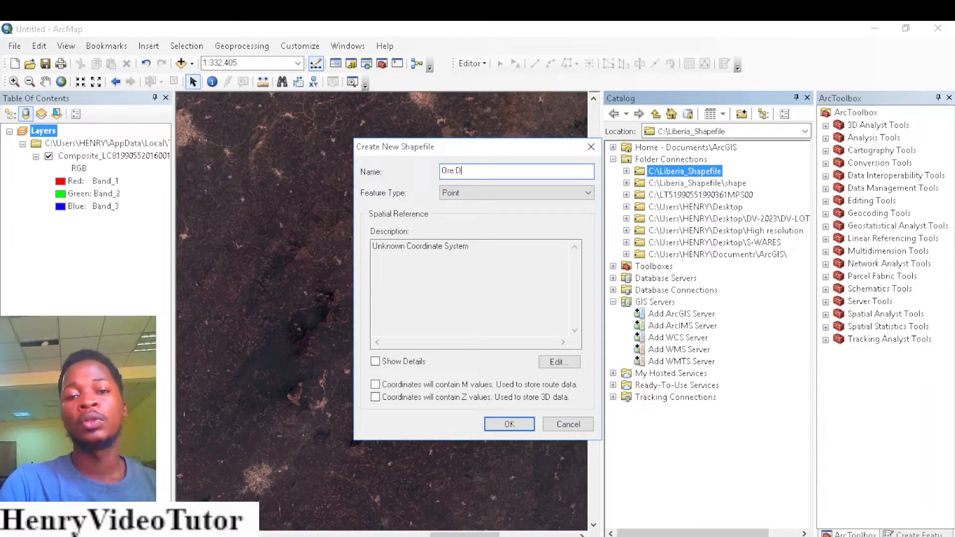
{"action": "type", "text": "espo"}
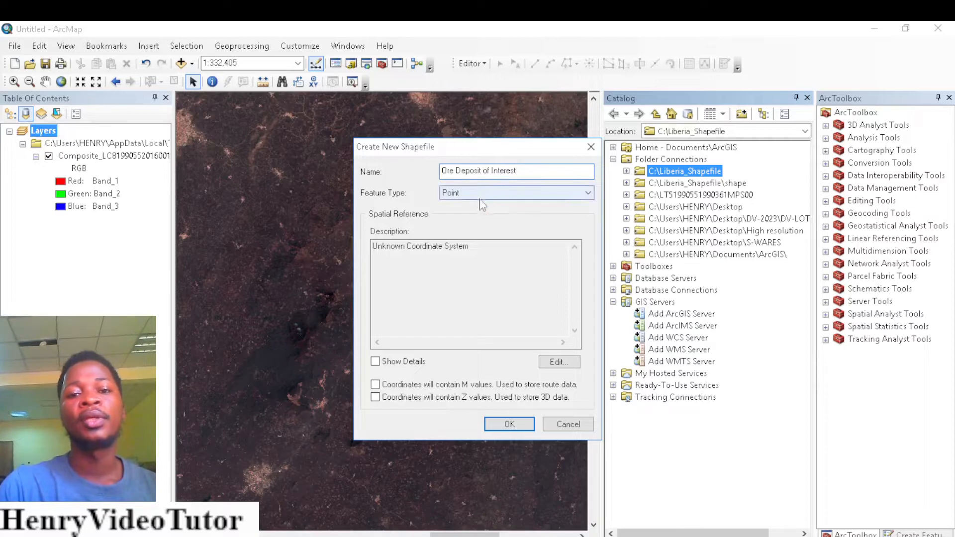
{"action": "left_click", "coordinate": [508, 196]}
{"action": "left_click", "coordinate": [472, 225]}
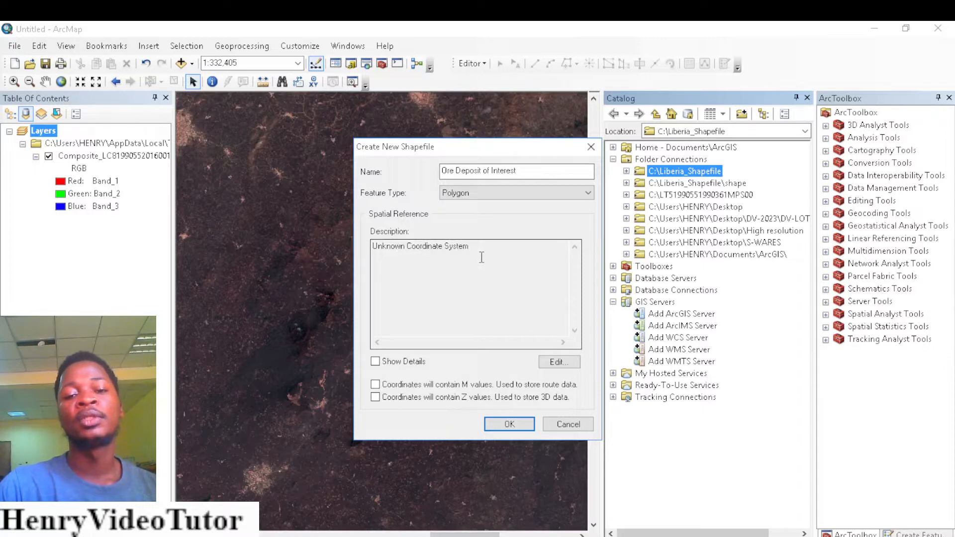
Assign the WGS 1984 geographic coordinate system to the new shapefile, create it, and close the Catalog window.
{"action": "left_click", "coordinate": [559, 361]}
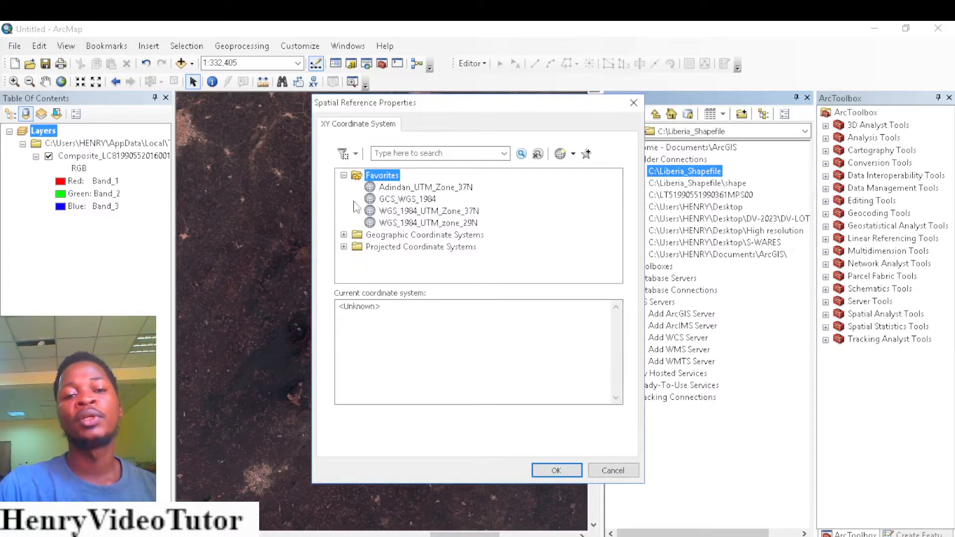
{"action": "left_click", "coordinate": [342, 235]}
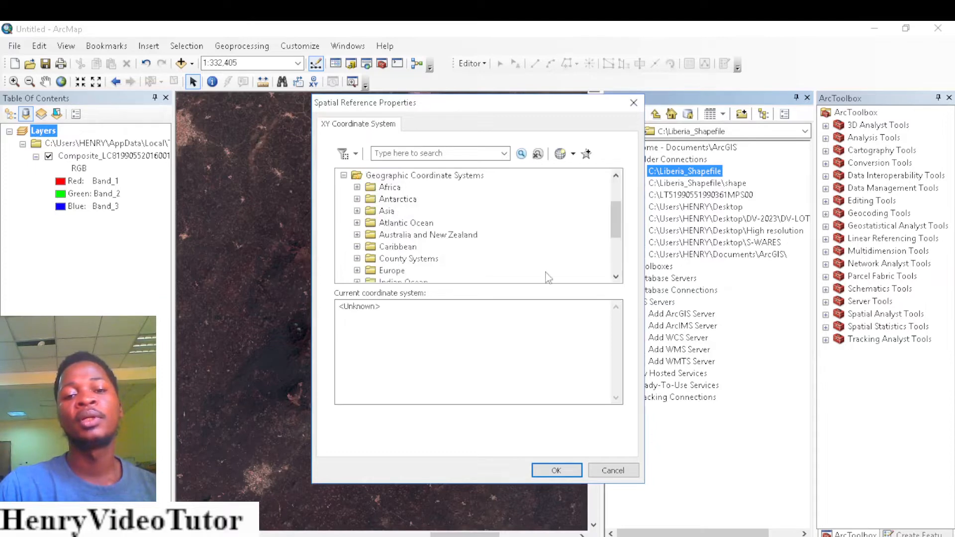
{"action": "left_click_drag", "start_coordinate": [618, 208], "coordinate": [624, 260]}
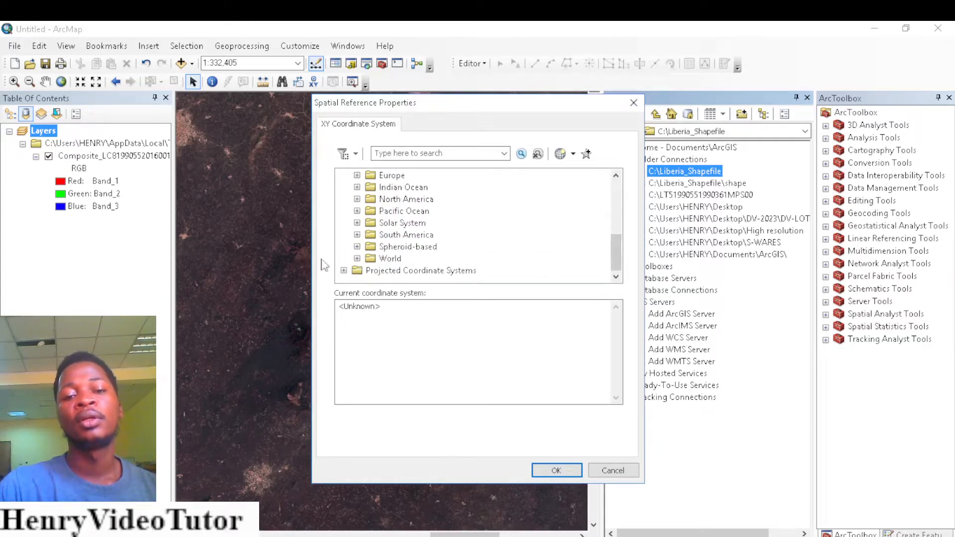
{"action": "left_click", "coordinate": [356, 259]}
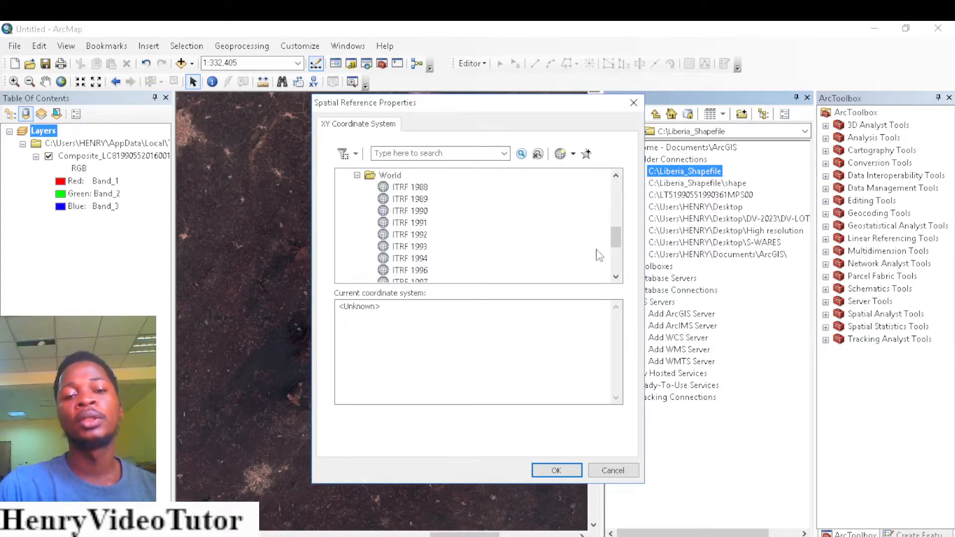
{"action": "left_click_drag", "start_coordinate": [616, 238], "coordinate": [617, 262]}
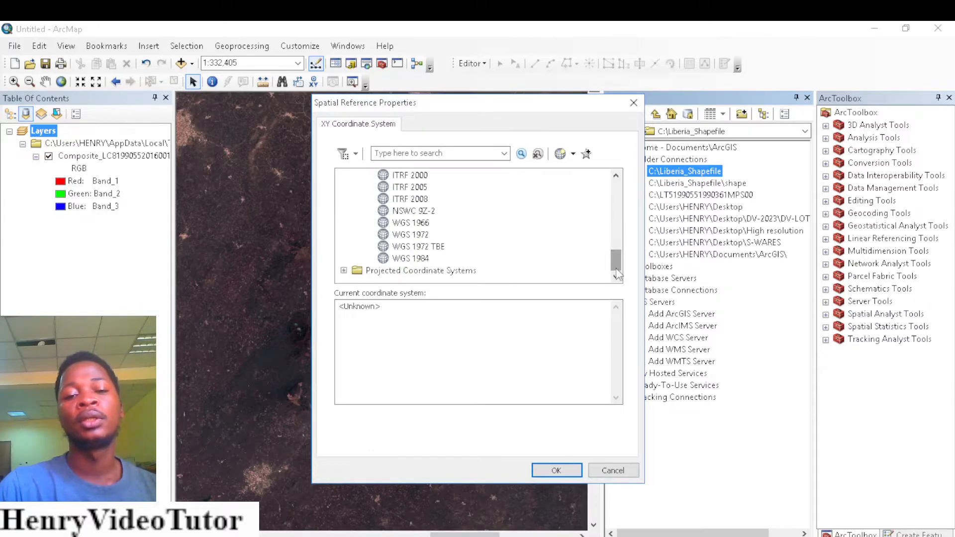
{"action": "left_click", "coordinate": [415, 259]}
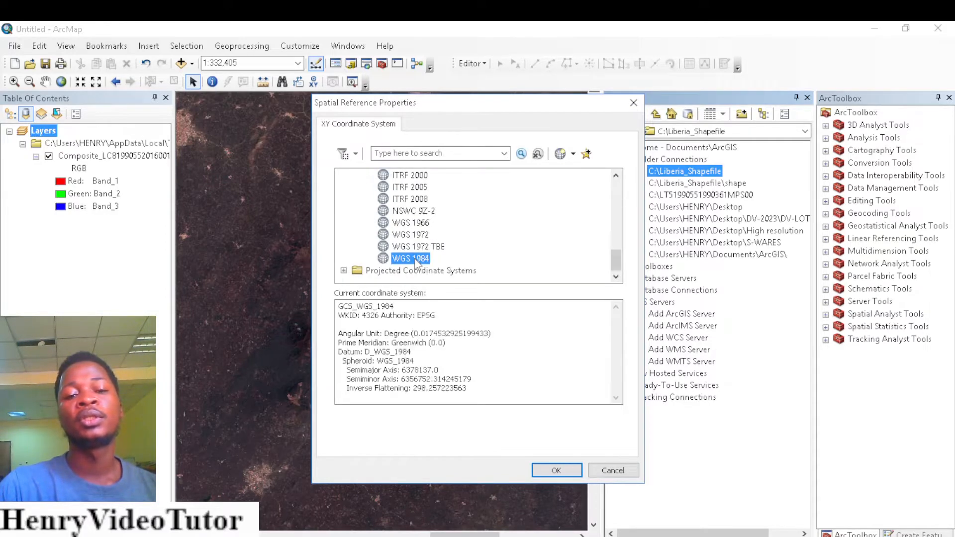
{"action": "left_click", "coordinate": [552, 471]}
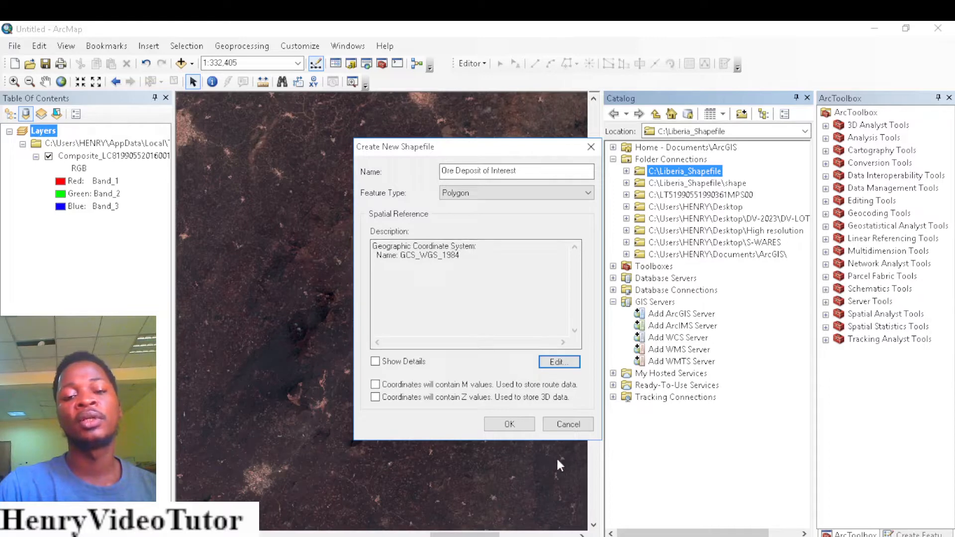
{"action": "left_click", "coordinate": [508, 426]}
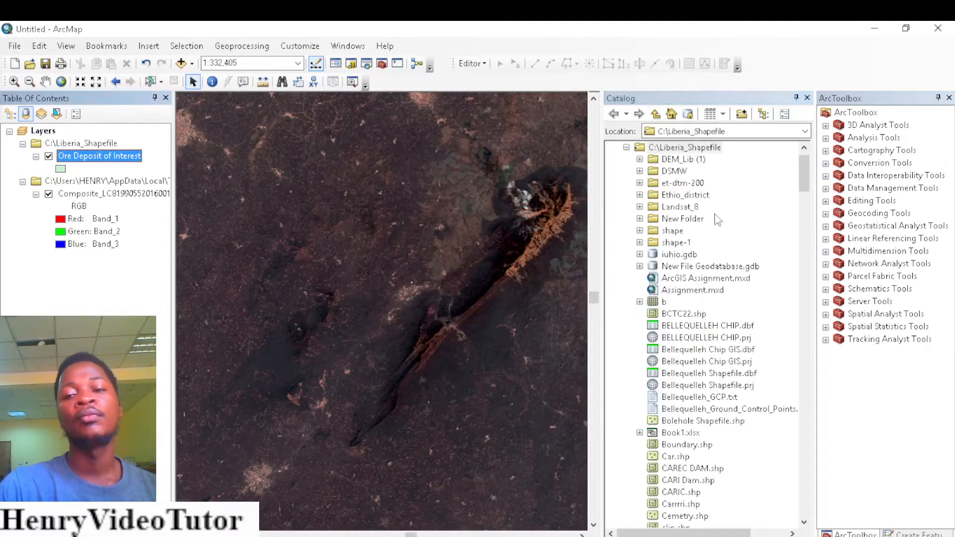
{"action": "left_click", "coordinate": [807, 98]}
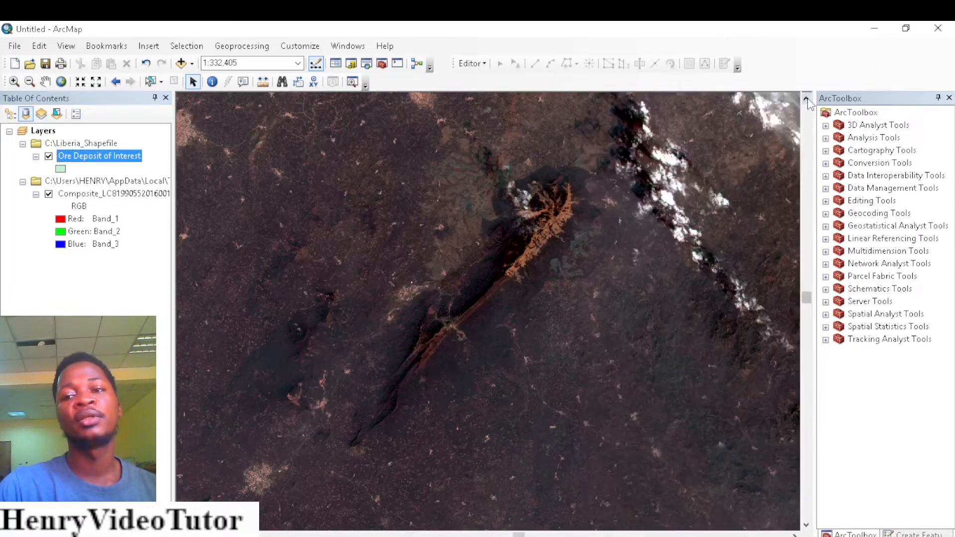
{"action": "right_click", "coordinate": [504, 49]}
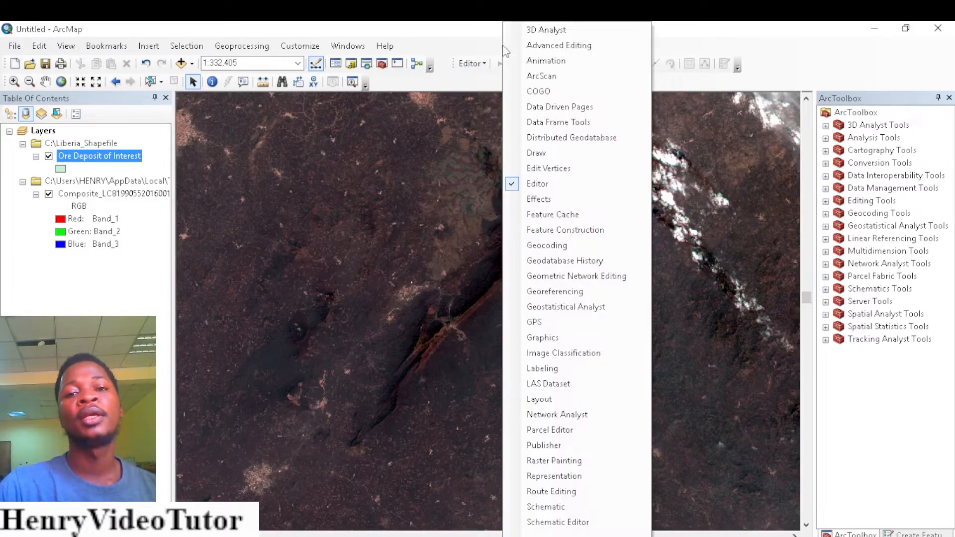
{"action": "left_click", "coordinate": [469, 47]}
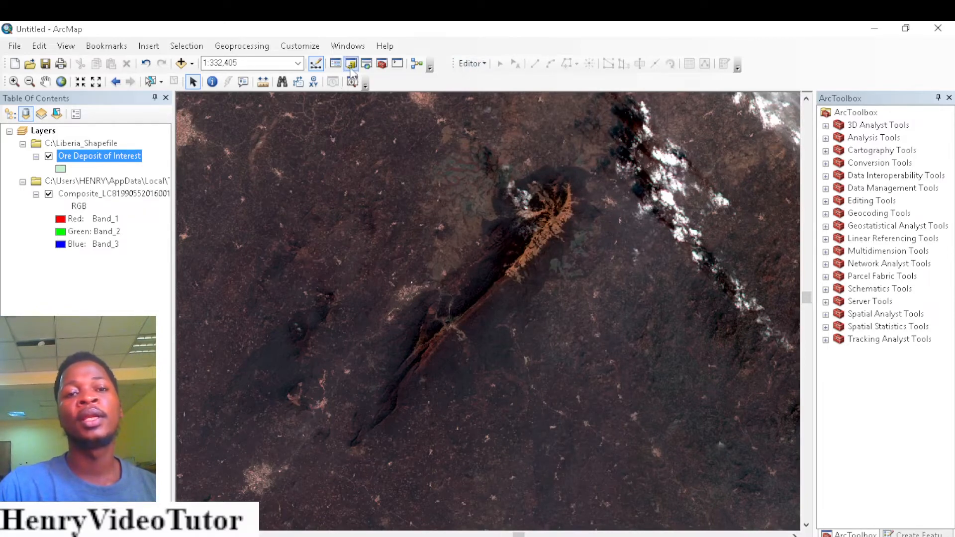
{"action": "right_click", "coordinate": [486, 54]}
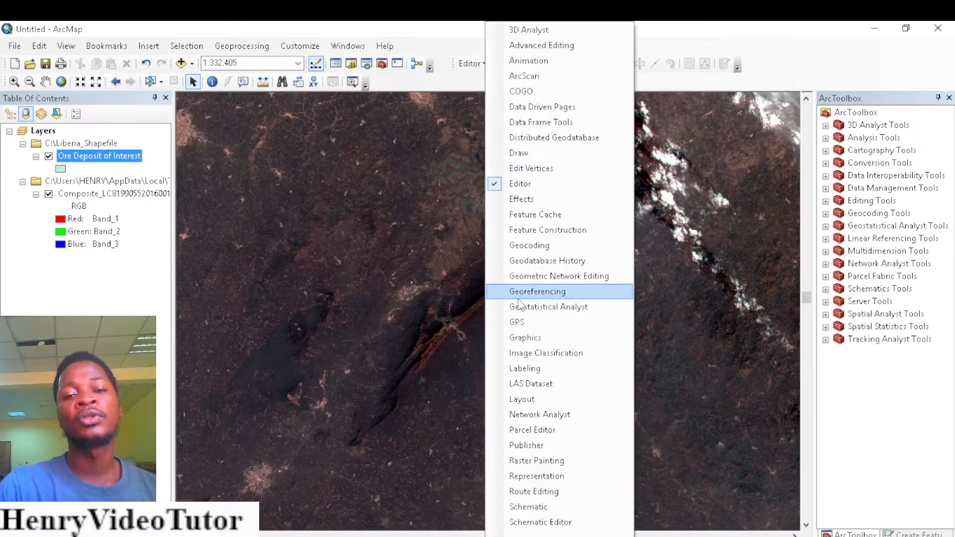
{"action": "left_click", "coordinate": [494, 184]}
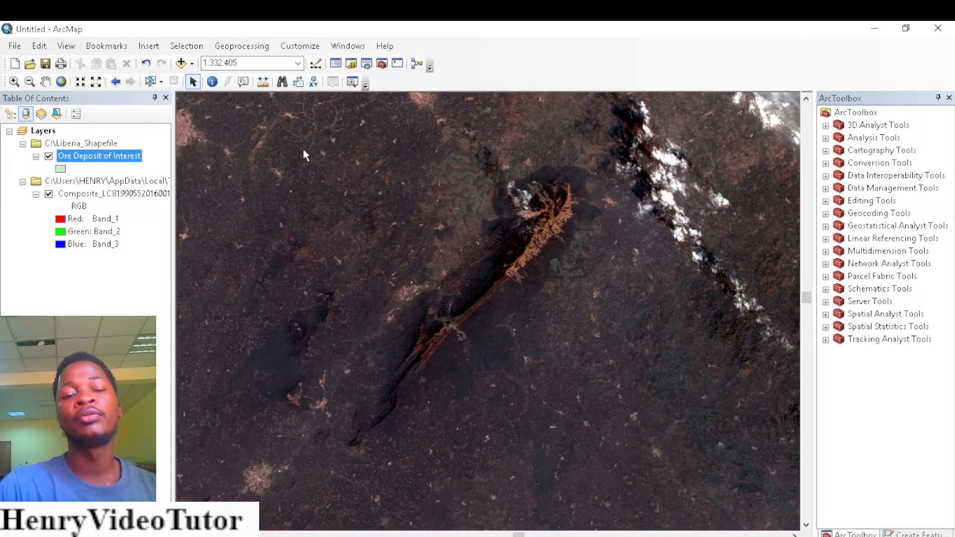
{"action": "right_click", "coordinate": [489, 67]}
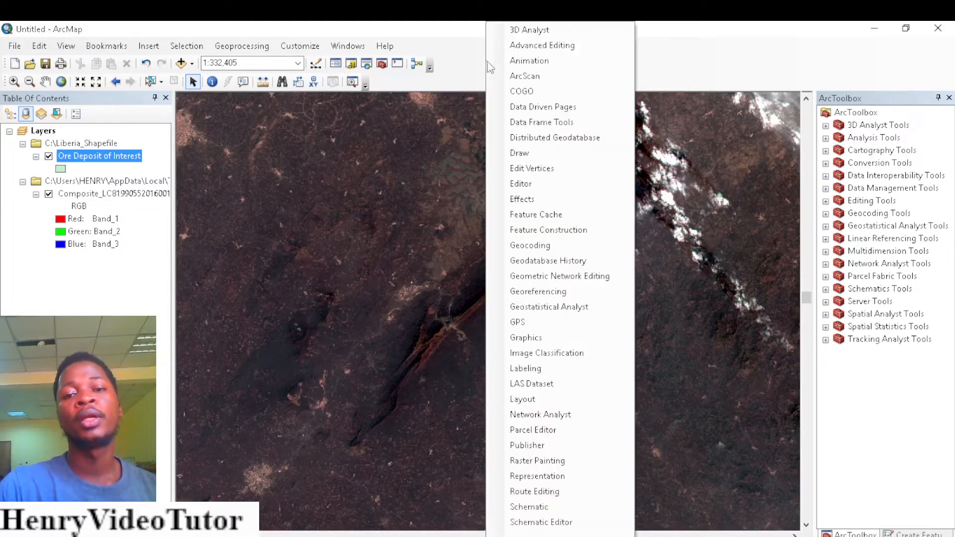
{"action": "left_click", "coordinate": [507, 188]}
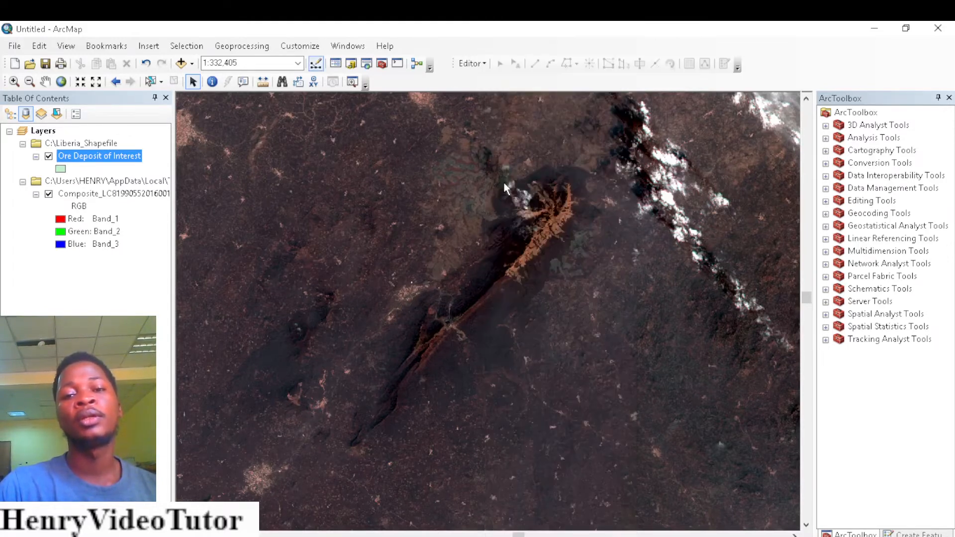
Start an edit session and choose the Ore Deposit of Interest template with the Polygon construction tool.
{"action": "left_click", "coordinate": [482, 64]}
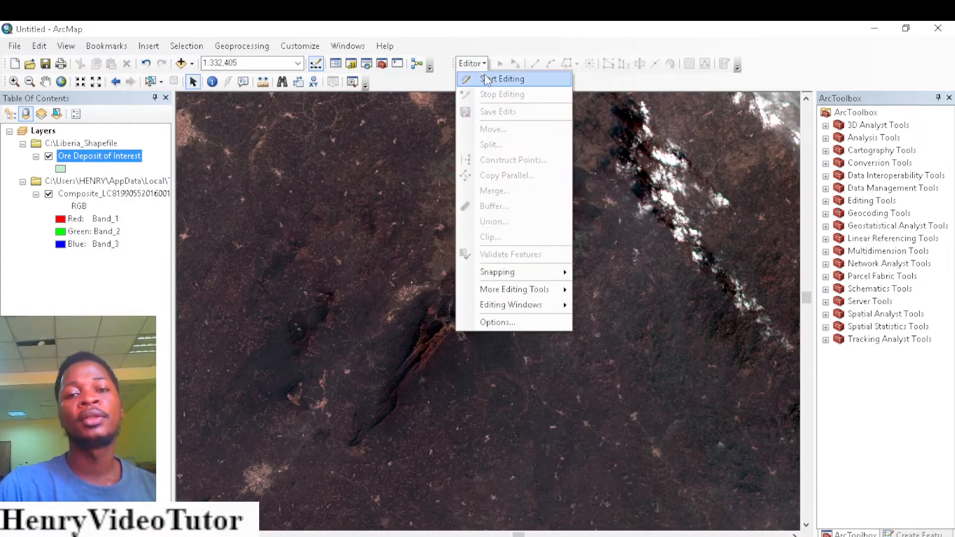
{"action": "left_click", "coordinate": [485, 78]}
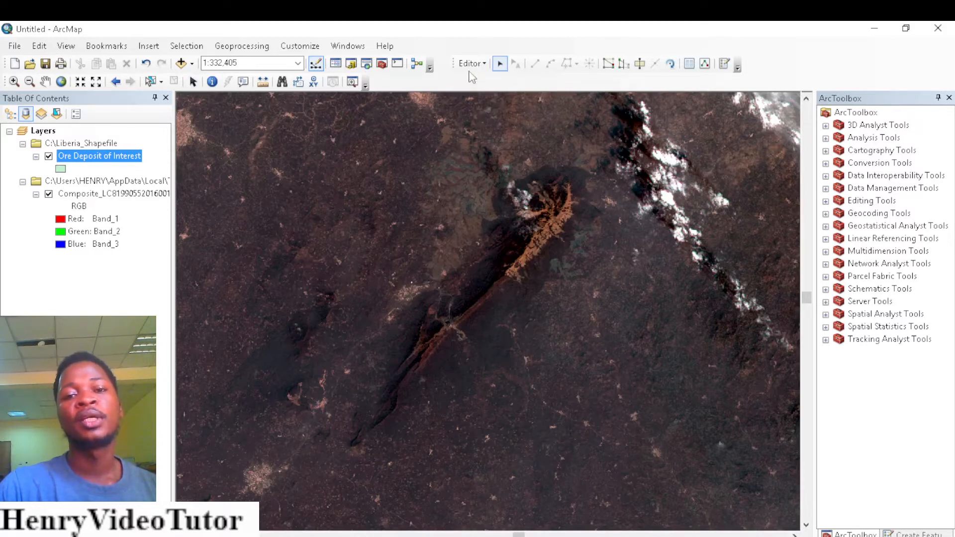
{"action": "left_click", "coordinate": [724, 64]}
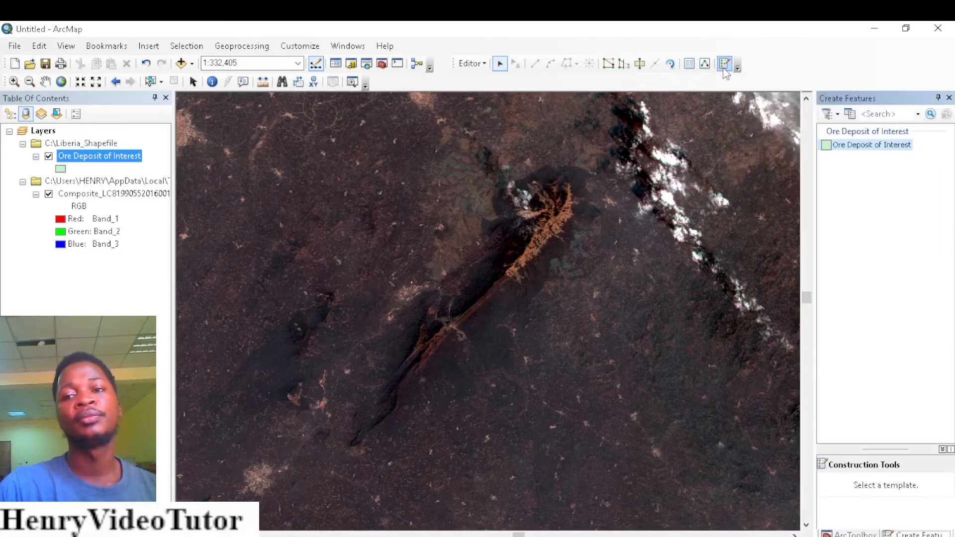
{"action": "left_click", "coordinate": [870, 148]}
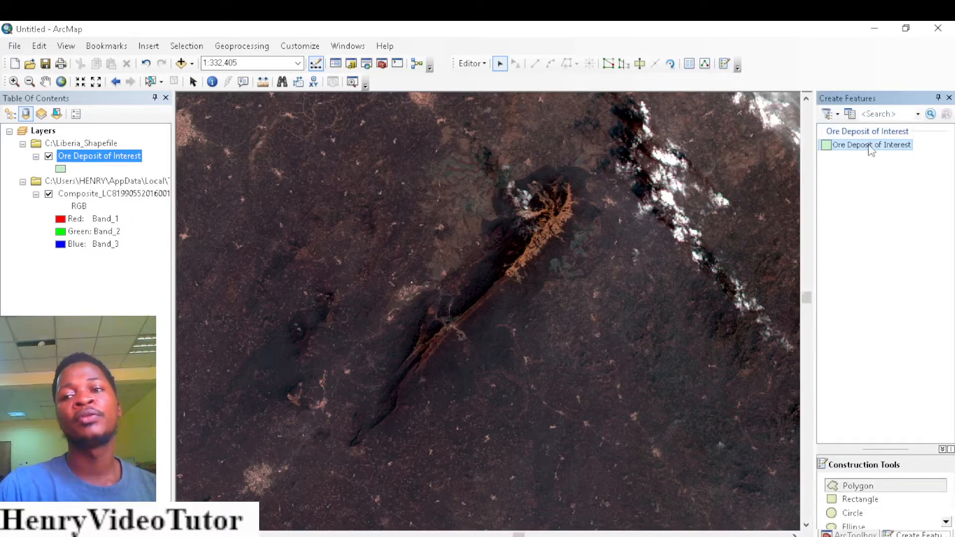
{"action": "left_click", "coordinate": [857, 490]}
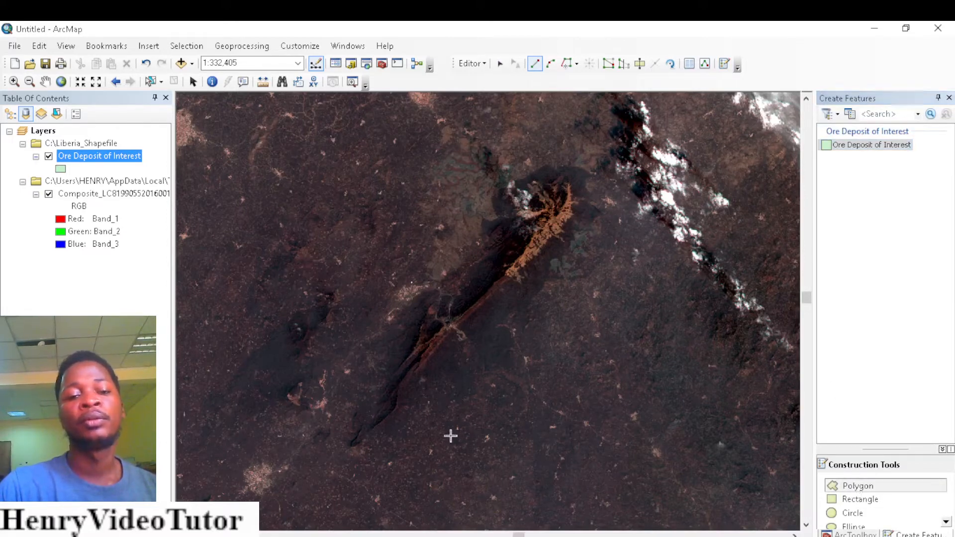
Digitize a closed polygon in Ore Deposit of Interest that loosely encloses the whole orange-brown ridge on the composite image.
{"action": "left_click", "coordinate": [319, 456]}
{"action": "left_click", "coordinate": [329, 360]}
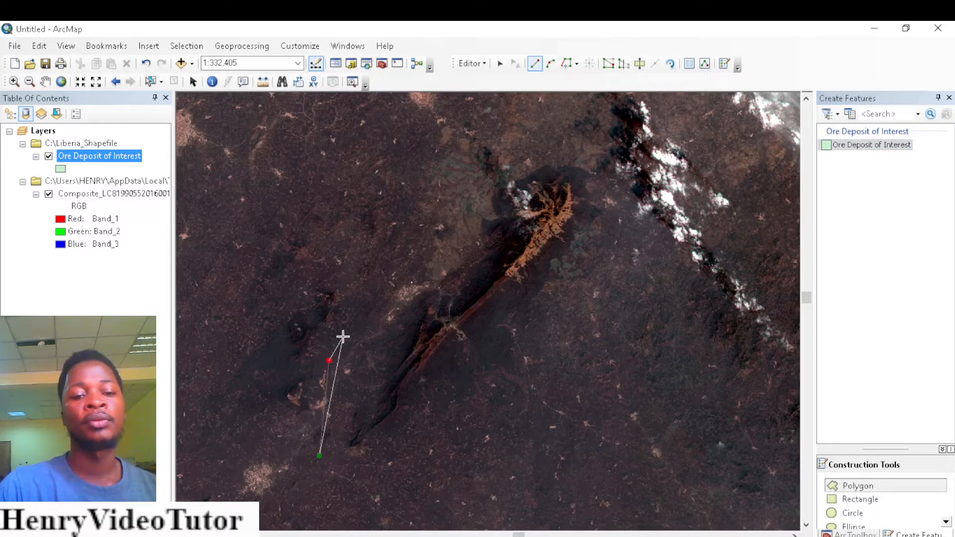
{"action": "left_click", "coordinate": [346, 331]}
{"action": "left_click", "coordinate": [346, 286]}
{"action": "left_click", "coordinate": [343, 225]}
{"action": "left_click", "coordinate": [353, 202]}
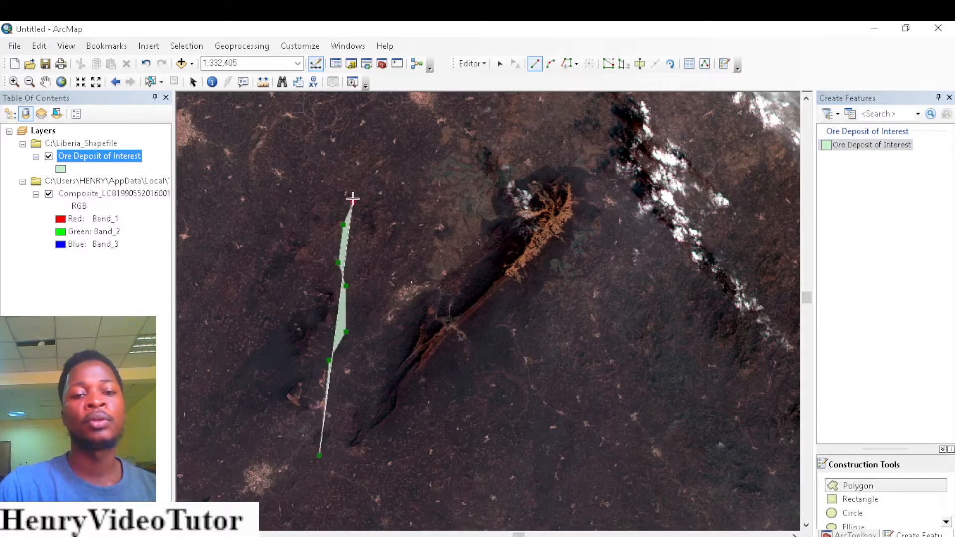
{"action": "left_click", "coordinate": [376, 152]}
{"action": "left_click", "coordinate": [424, 135]}
{"action": "left_click", "coordinate": [474, 117]}
{"action": "left_click", "coordinate": [506, 119]}
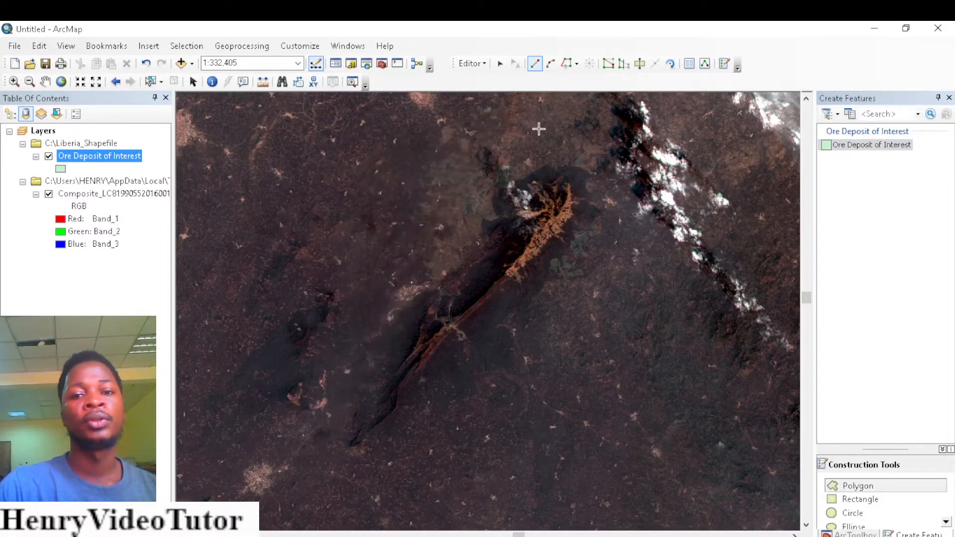
{"action": "left_click", "coordinate": [536, 127]}
{"action": "left_click", "coordinate": [571, 129]}
{"action": "left_click", "coordinate": [583, 129]}
{"action": "left_click", "coordinate": [605, 152]}
{"action": "left_click", "coordinate": [607, 170]}
{"action": "left_click", "coordinate": [612, 182]}
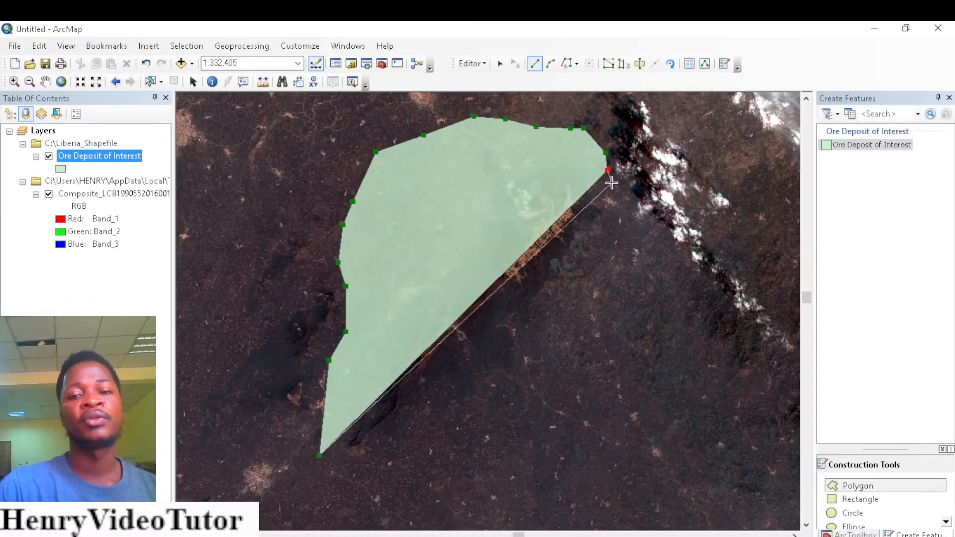
{"action": "left_click", "coordinate": [622, 206]}
{"action": "left_click", "coordinate": [628, 234]}
{"action": "left_click", "coordinate": [634, 280]}
{"action": "left_click", "coordinate": [615, 304]}
{"action": "left_click", "coordinate": [606, 316]}
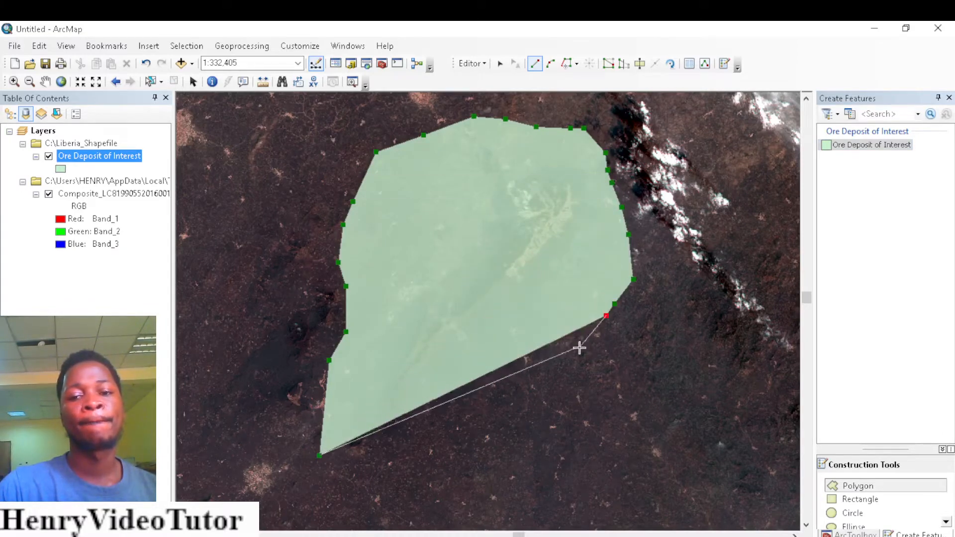
{"action": "left_click", "coordinate": [579, 347]}
{"action": "left_click", "coordinate": [522, 405]}
{"action": "left_click", "coordinate": [503, 419]}
{"action": "left_click", "coordinate": [453, 426]}
{"action": "left_click", "coordinate": [429, 453]}
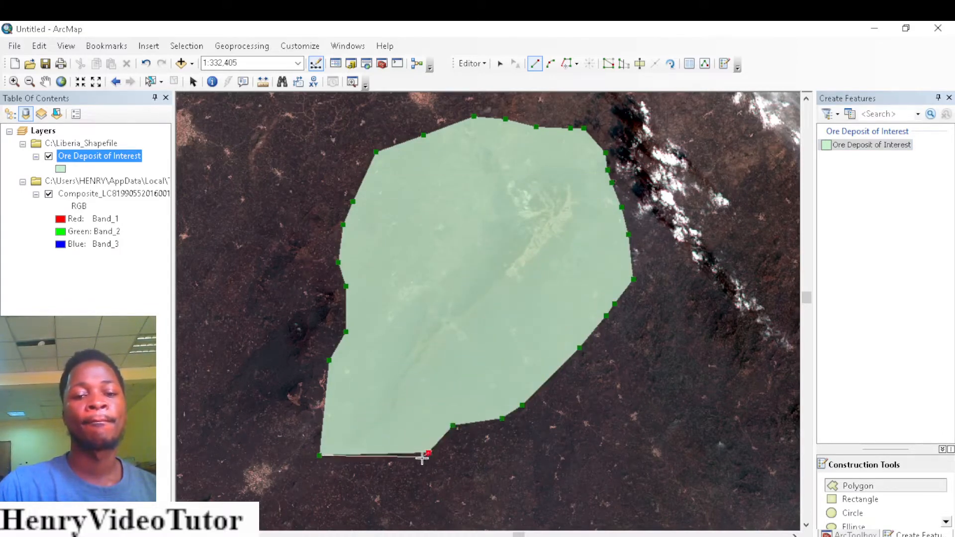
{"action": "left_click", "coordinate": [415, 465]}
{"action": "left_click", "coordinate": [387, 475]}
{"action": "double_click", "coordinate": [343, 479]}
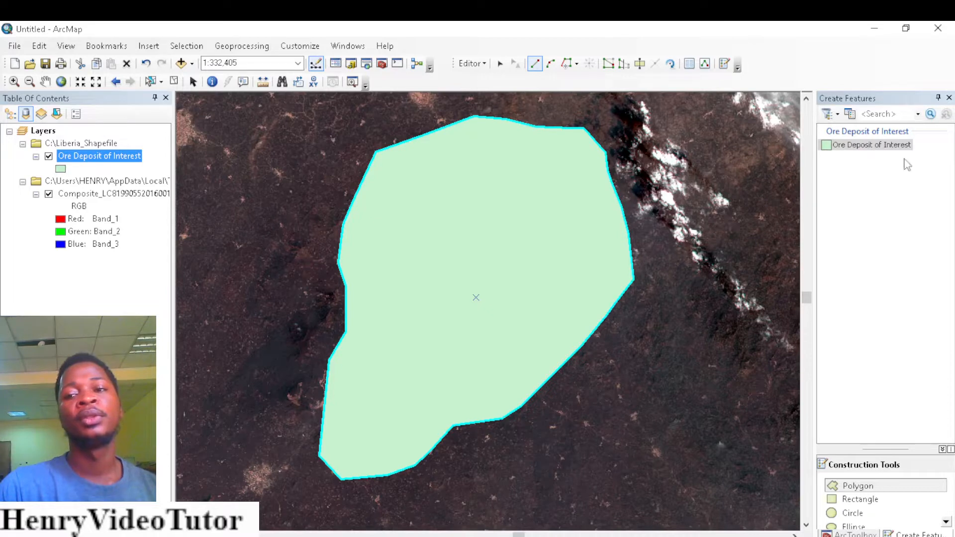
Close the Create Features window and open Extract by Mask from the Spatial Analyst extraction tools.
{"action": "left_click", "coordinate": [950, 98]}
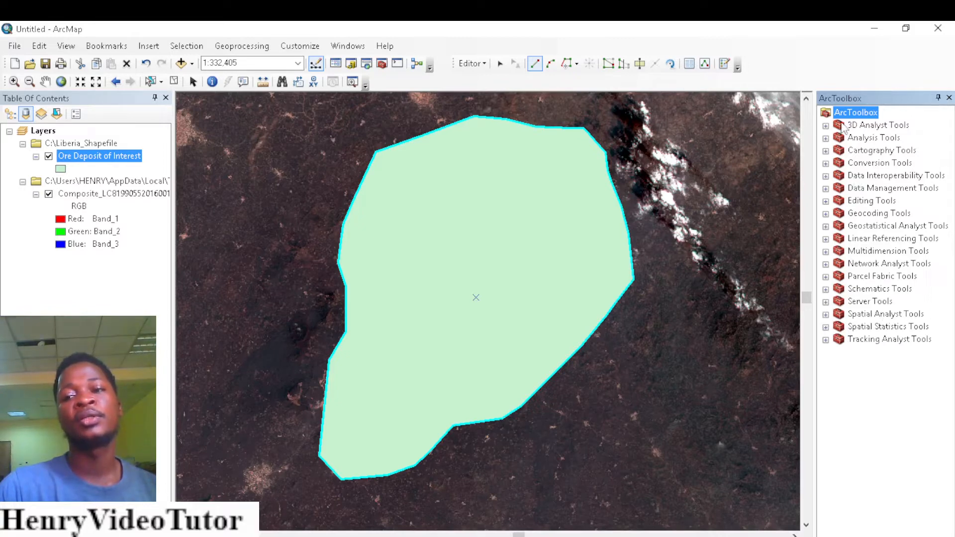
{"action": "left_click", "coordinate": [826, 315]}
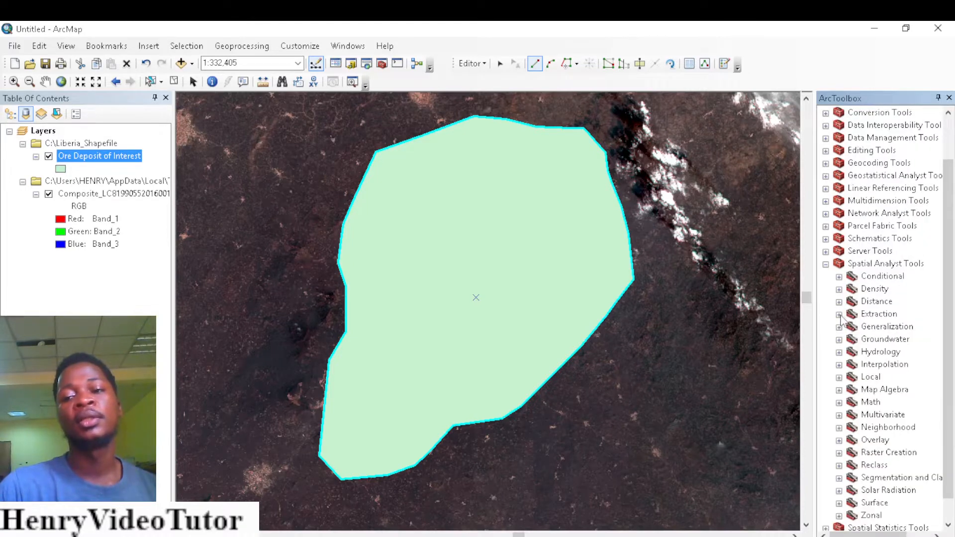
{"action": "left_click", "coordinate": [839, 316]}
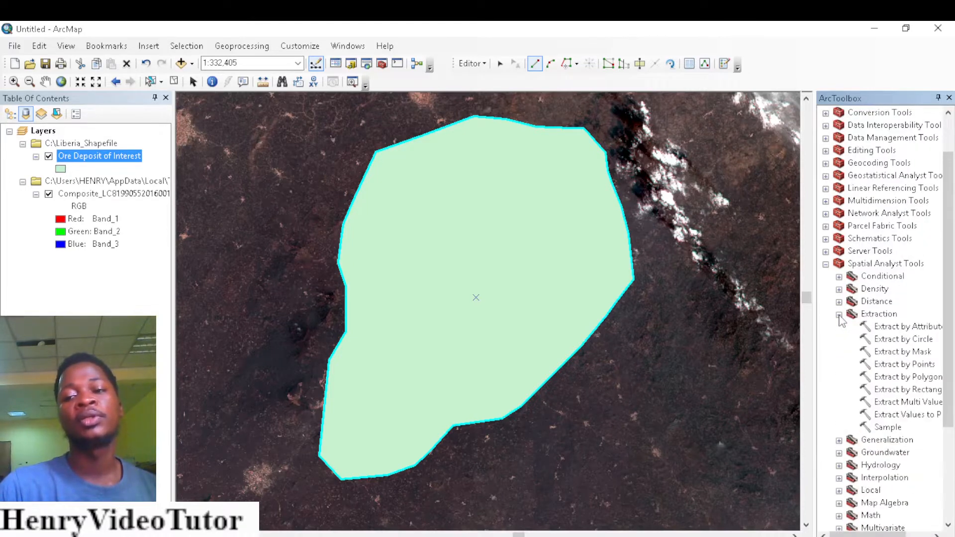
{"action": "left_click", "coordinate": [903, 353]}
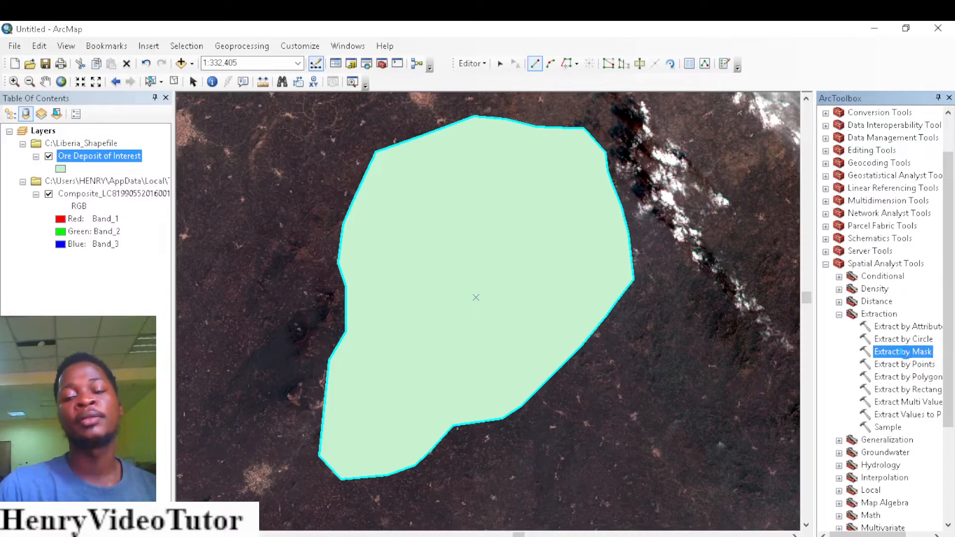
{"action": "double_click", "coordinate": [905, 352]}
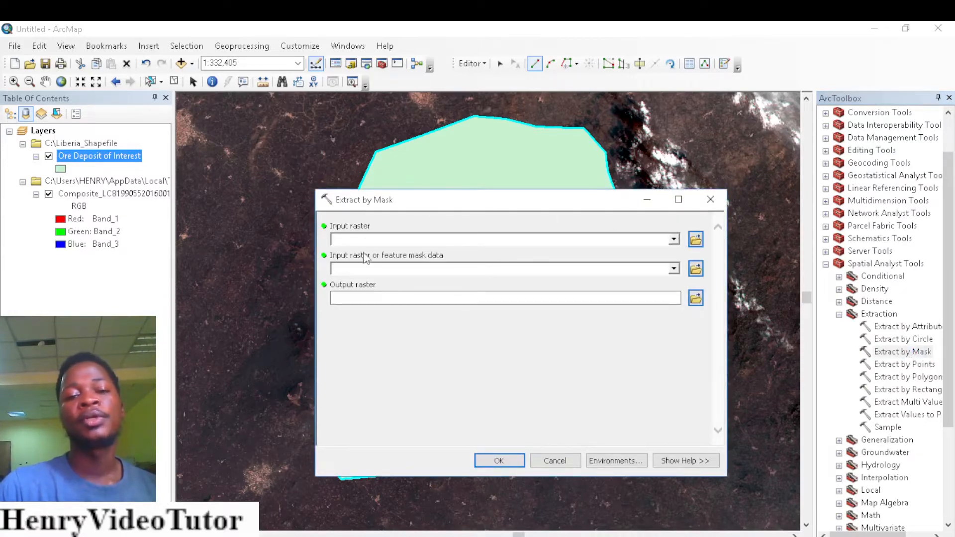
{"action": "left_click", "coordinate": [674, 239]}
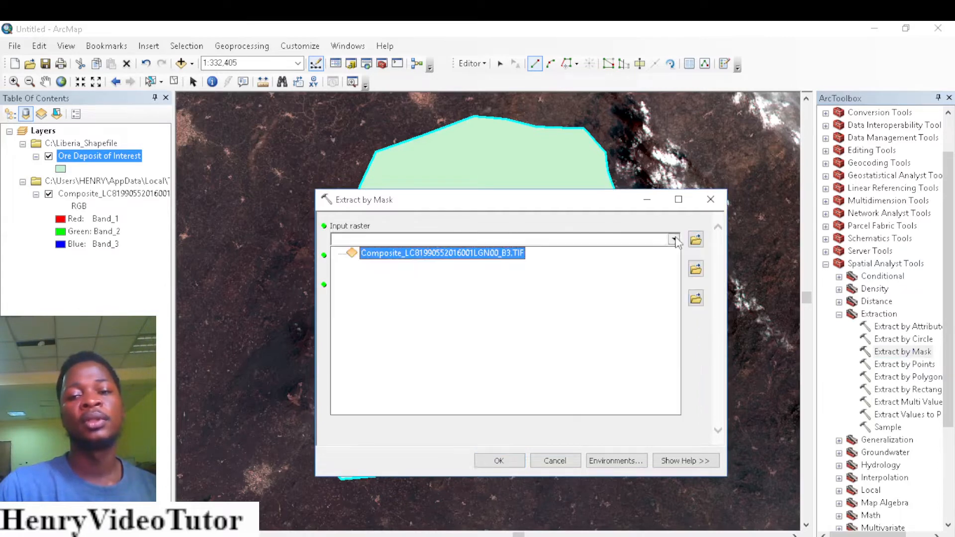
{"action": "left_click", "coordinate": [416, 253]}
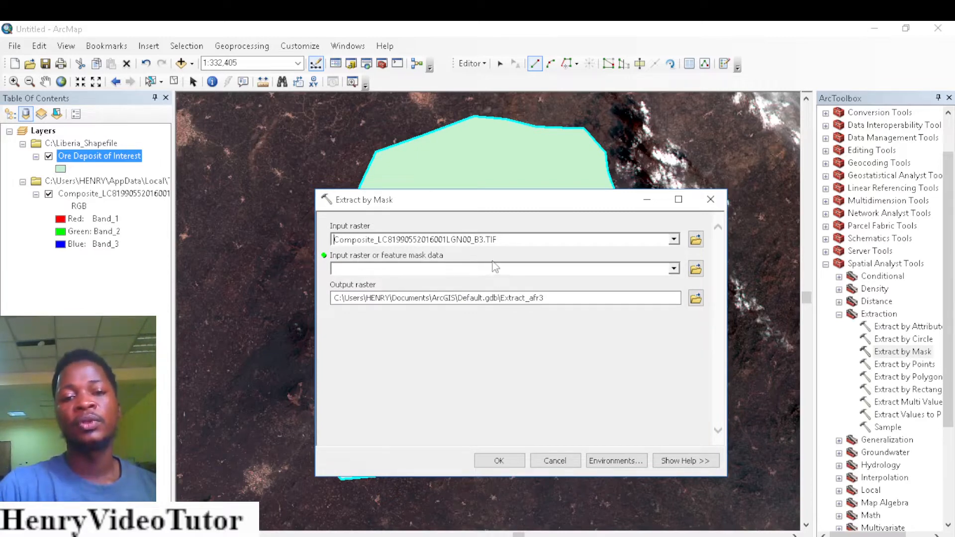
{"action": "left_click", "coordinate": [674, 269]}
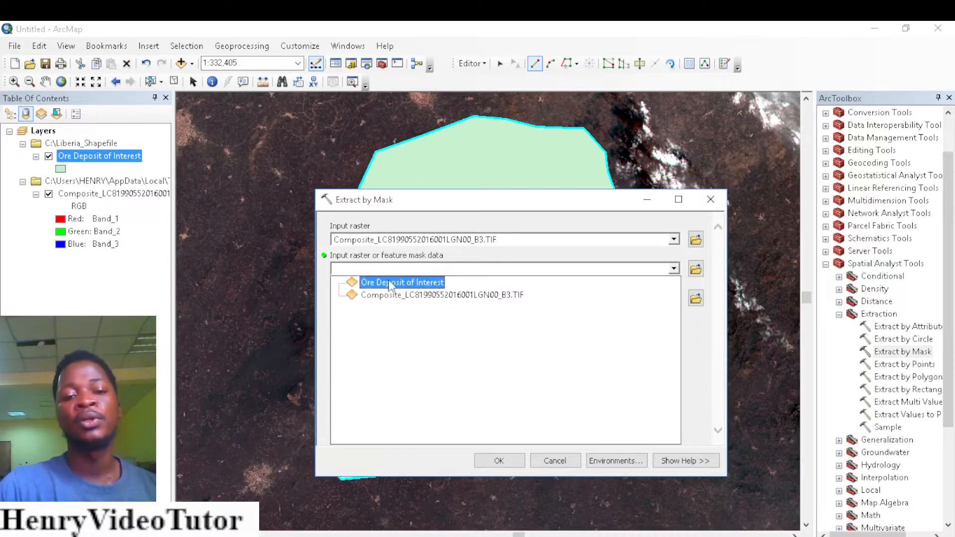
{"action": "left_click", "coordinate": [405, 282]}
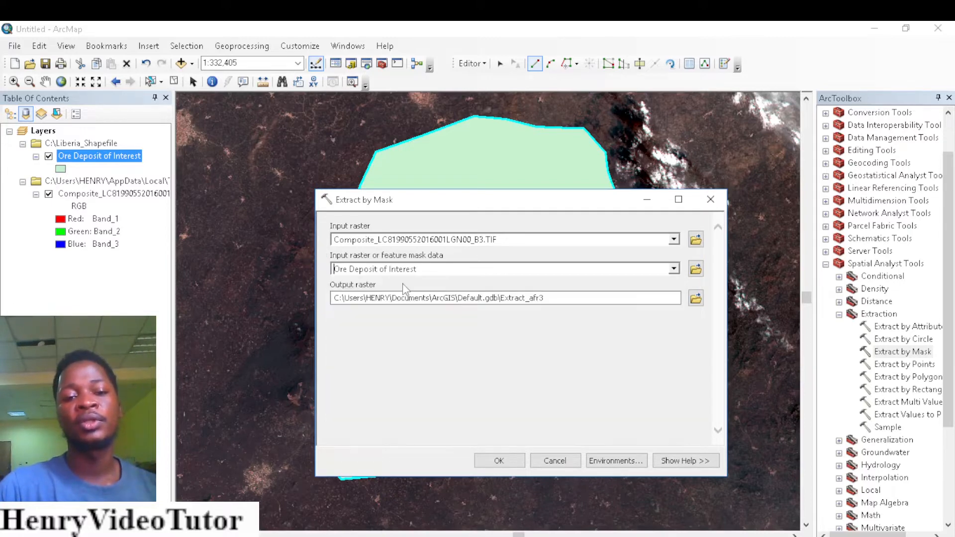
{"action": "left_click", "coordinate": [496, 462]}
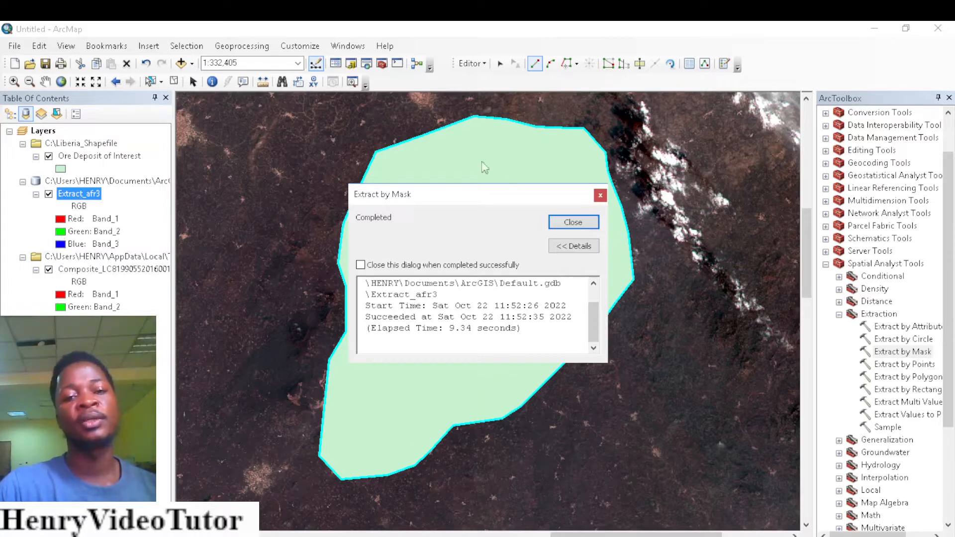
{"action": "left_click", "coordinate": [570, 224]}
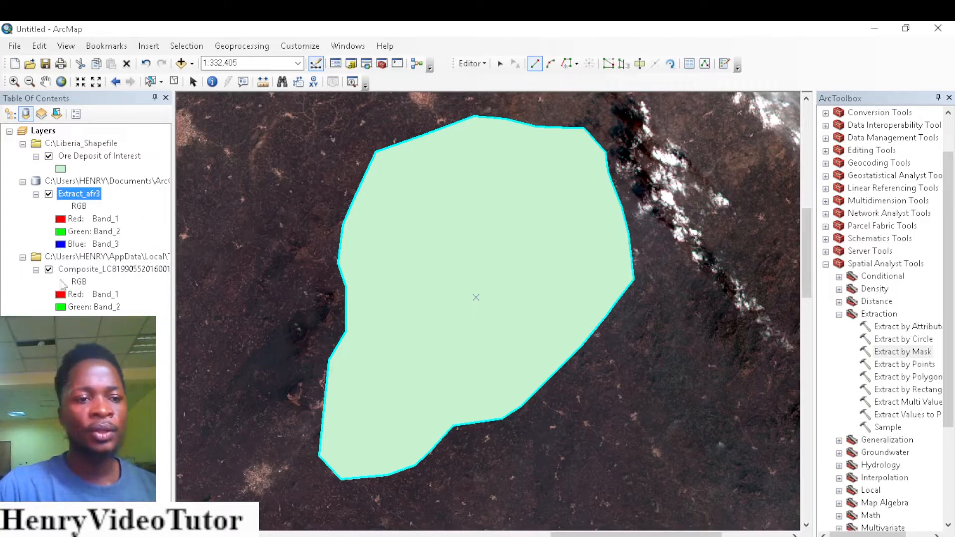
{"action": "left_click", "coordinate": [49, 270]}
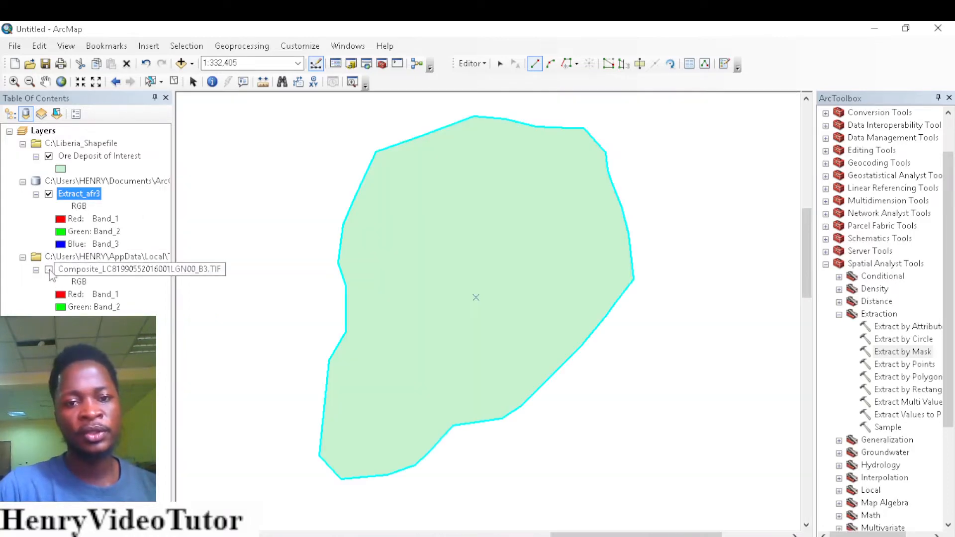
{"action": "left_click", "coordinate": [49, 156]}
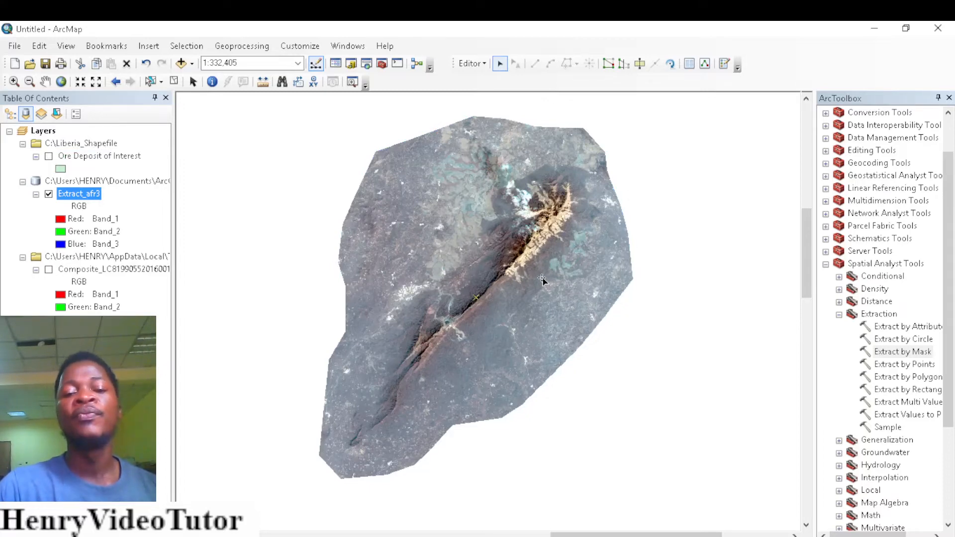
Open Iso Cluster Unsupervised Classification from the Spatial Analyst multivariate tools.
{"action": "left_click", "coordinate": [839, 315]}
{"action": "left_click", "coordinate": [826, 265]}
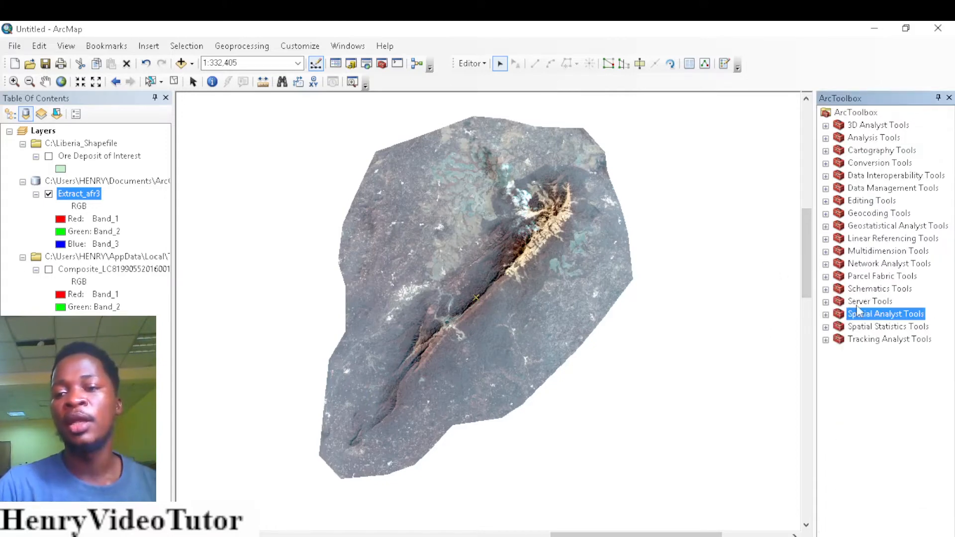
{"action": "left_click", "coordinate": [826, 314]}
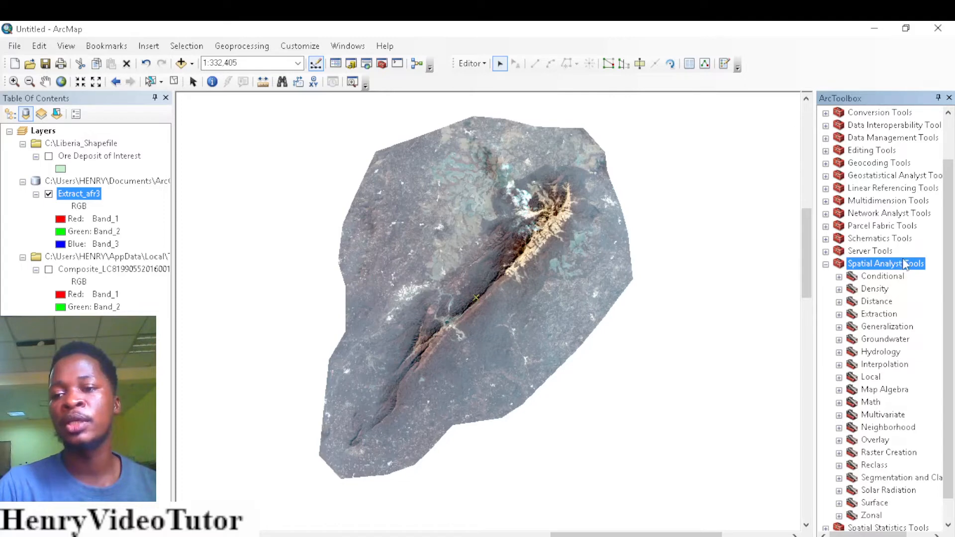
{"action": "left_click", "coordinate": [839, 415]}
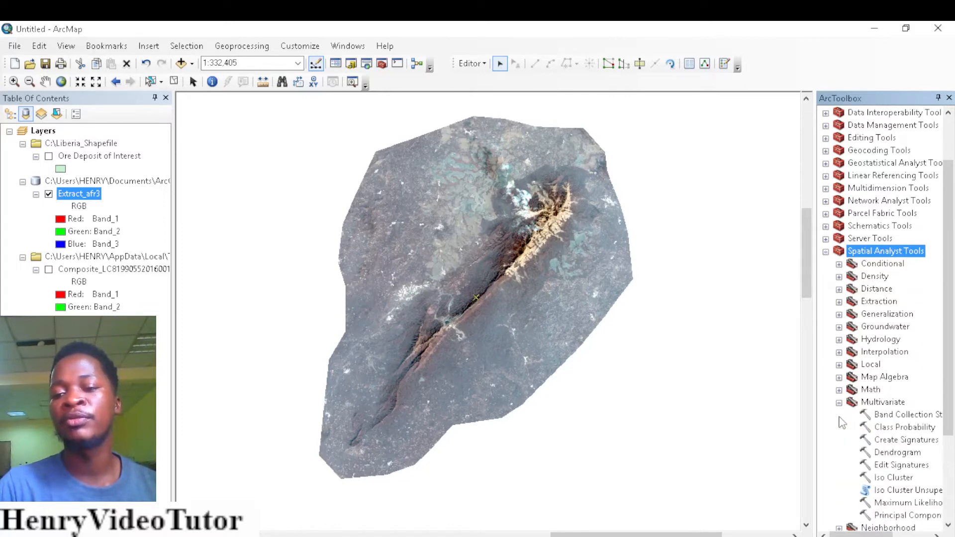
{"action": "left_click", "coordinate": [897, 492]}
{"action": "double_click", "coordinate": [897, 491]}
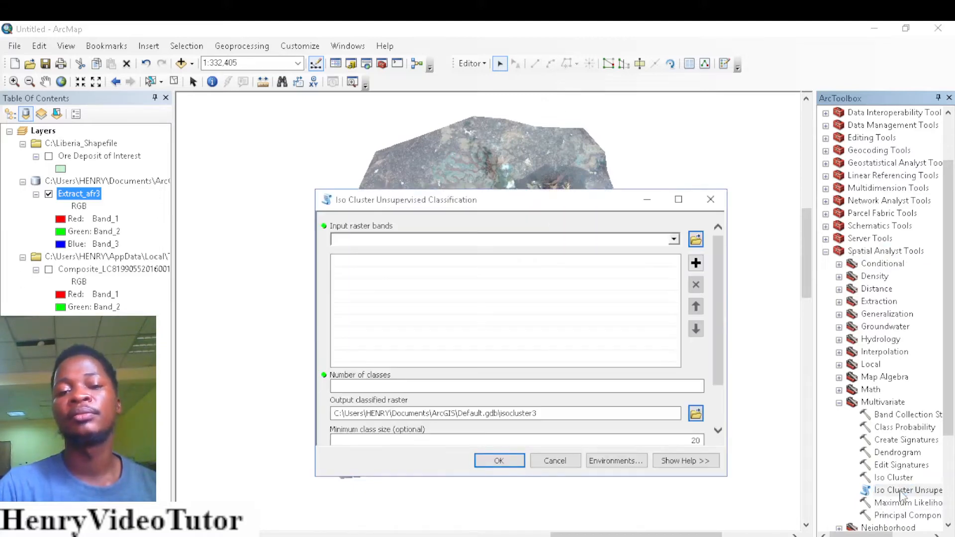
Run the unsupervised classification on Extract_afr3 with 6 classes and dismiss the completion report.
{"action": "left_click", "coordinate": [674, 240]}
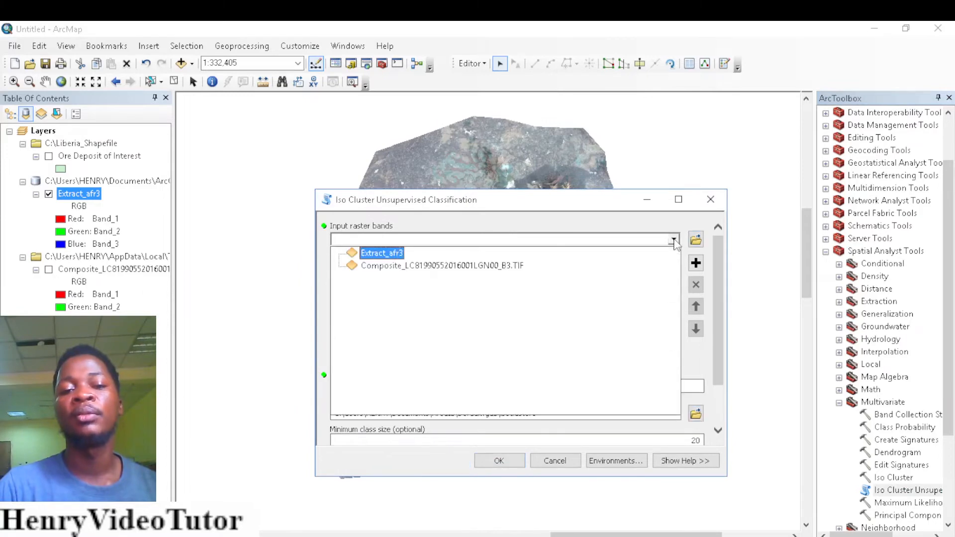
{"action": "left_click", "coordinate": [381, 254]}
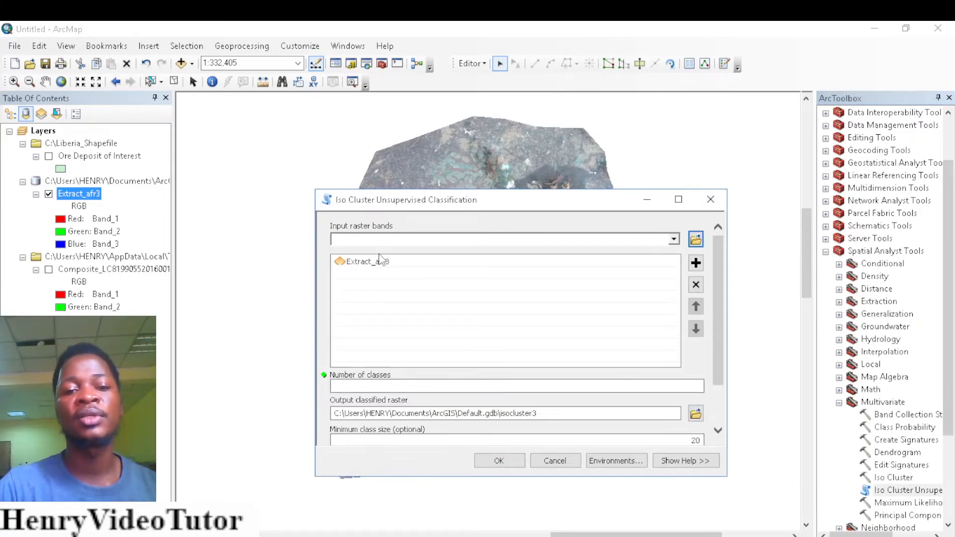
{"action": "left_click", "coordinate": [604, 387]}
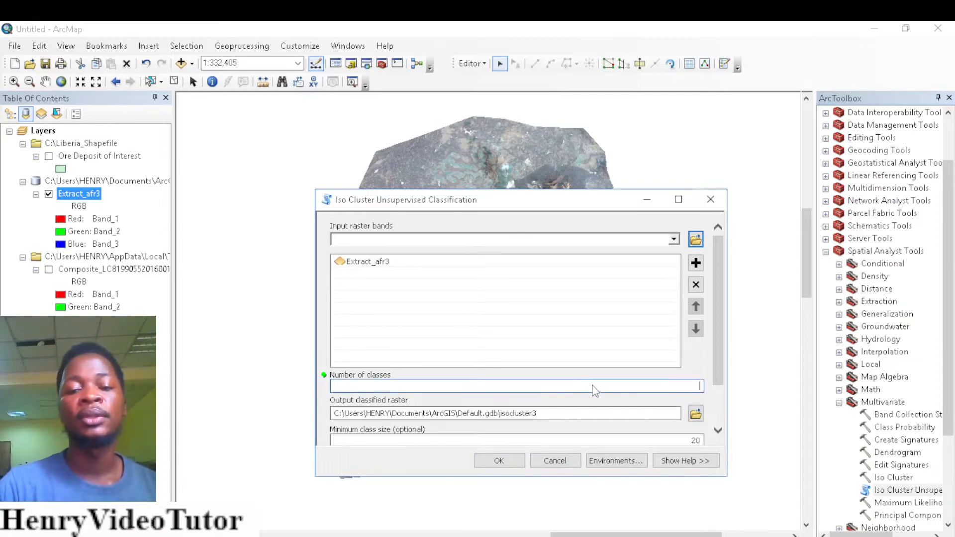
{"action": "type", "text": "6"}
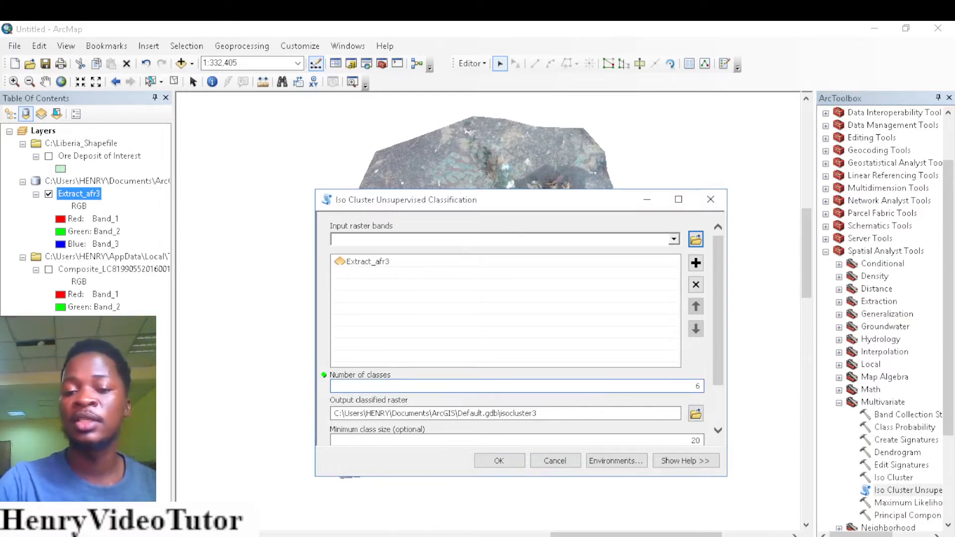
{"action": "left_click", "coordinate": [499, 461]}
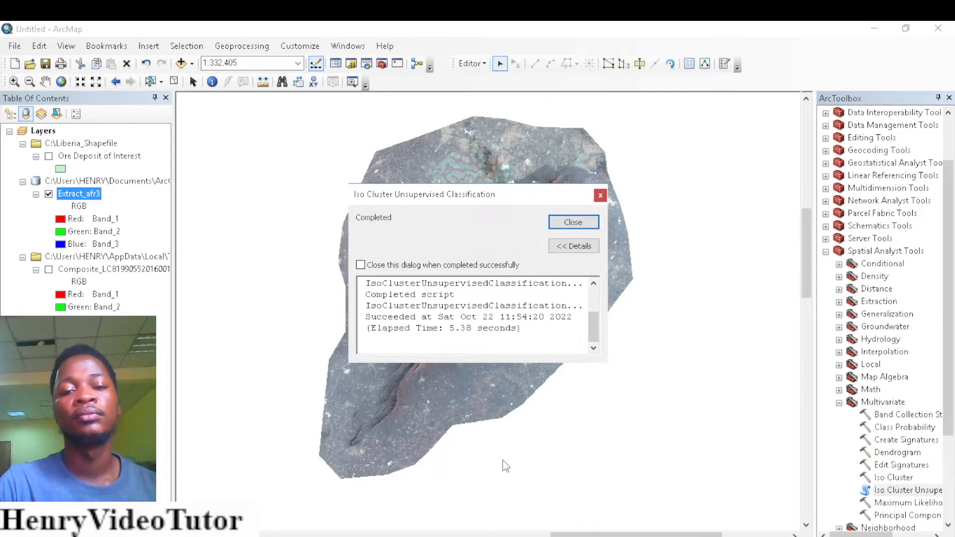
{"action": "left_click", "coordinate": [572, 224]}
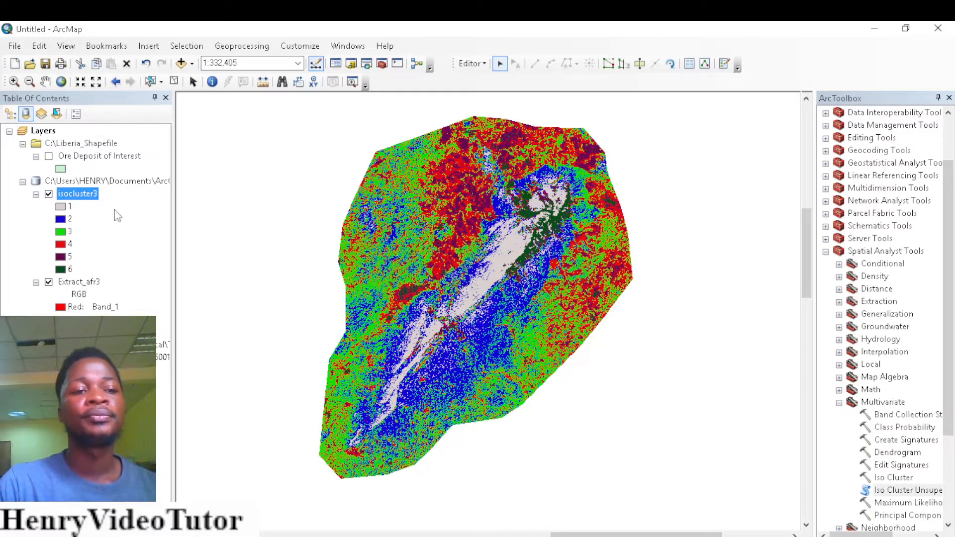
Open Reclassify from the Spatial Analyst reclass tools and choose isocluster3 as the input raster.
{"action": "left_click", "coordinate": [839, 403]}
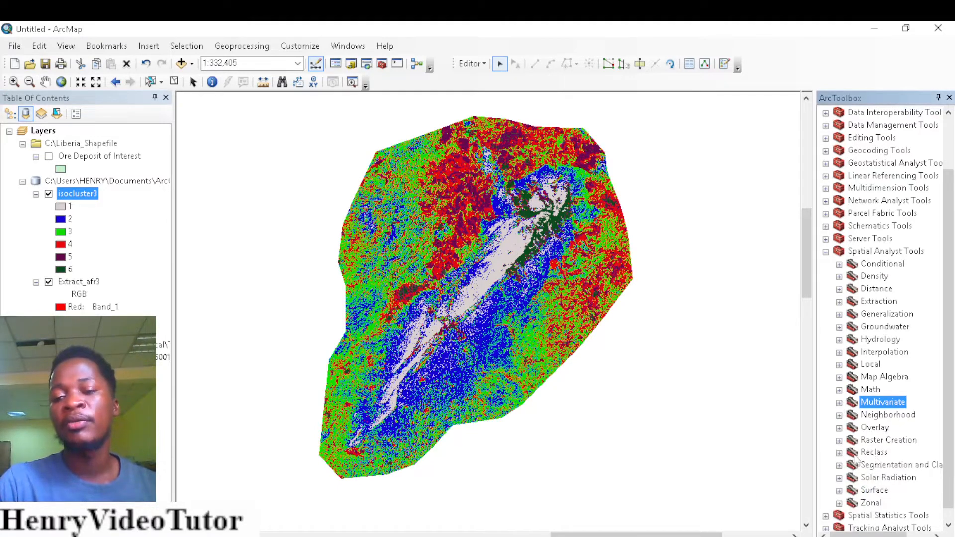
{"action": "left_click", "coordinate": [840, 454]}
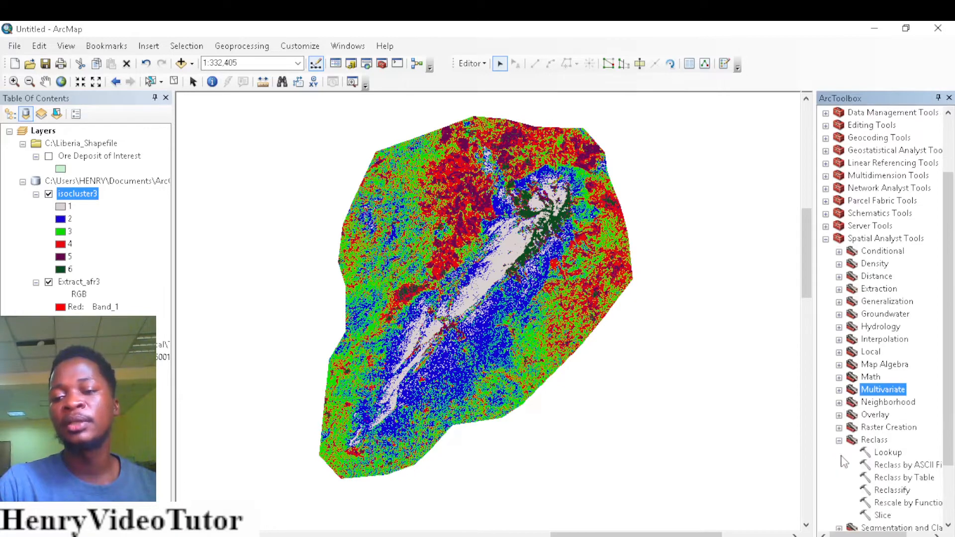
{"action": "left_click", "coordinate": [881, 490]}
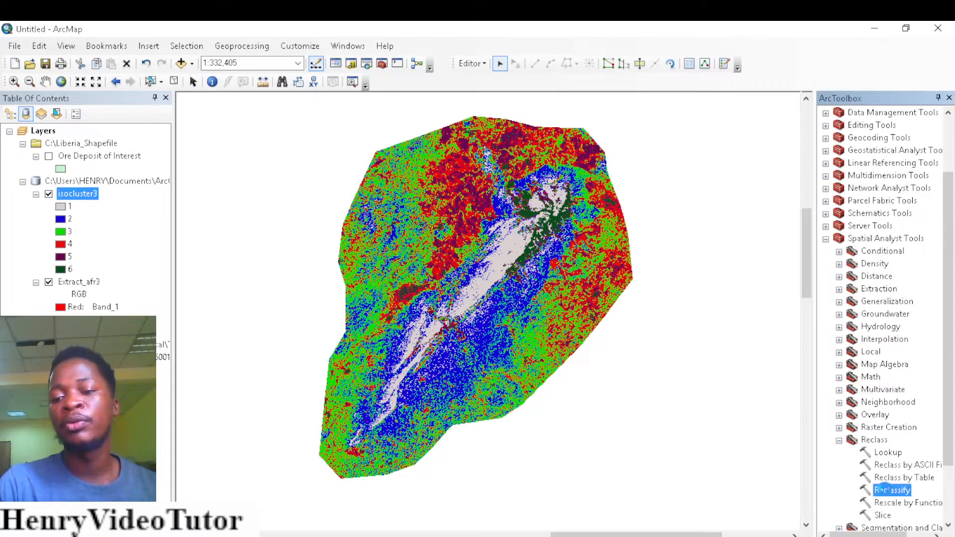
{"action": "double_click", "coordinate": [881, 490]}
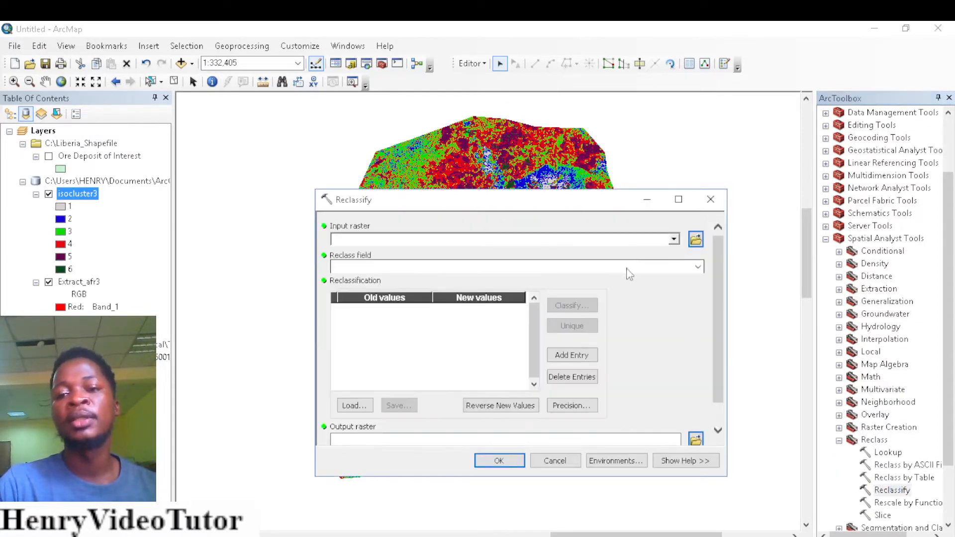
{"action": "left_click", "coordinate": [674, 240]}
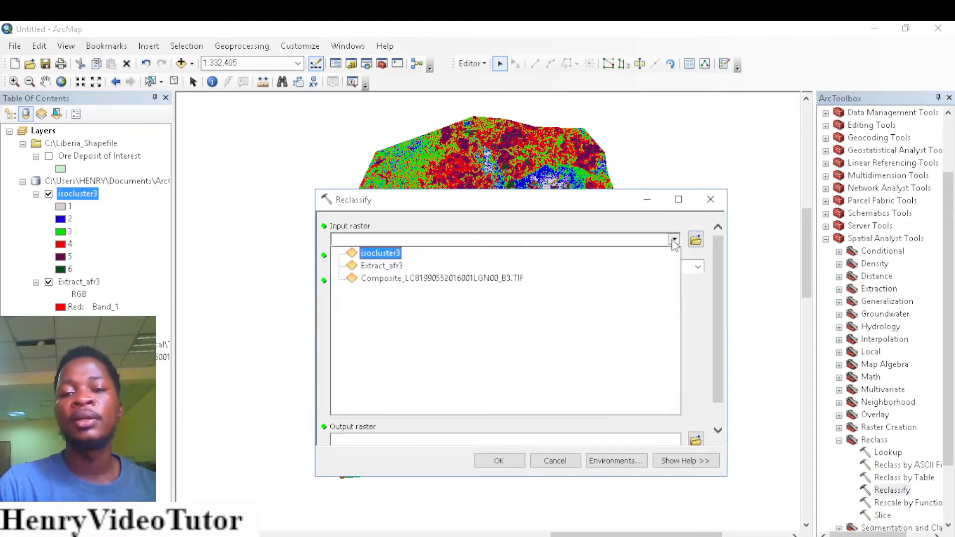
{"action": "left_click", "coordinate": [379, 254]}
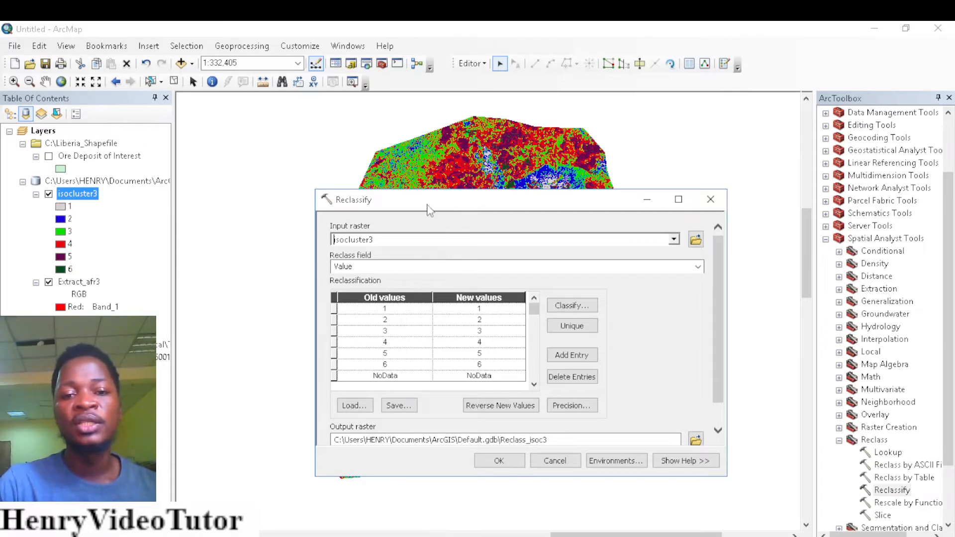
Set the new values of classes 1, 3, 4, 5 and 6 to 0 in the reclassification table, keeping class 2 at 2.
{"action": "left_click_drag", "start_coordinate": [429, 209], "coordinate": [429, 302]}
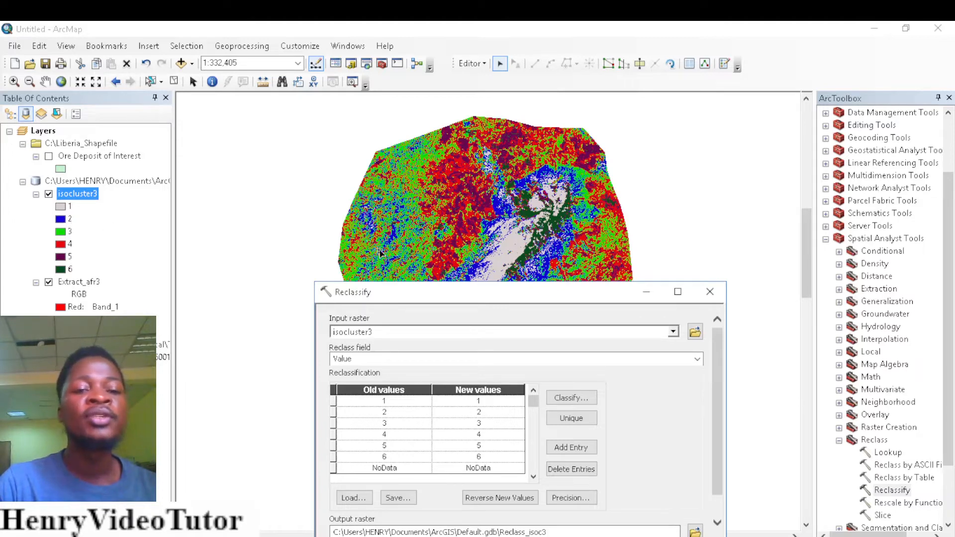
{"action": "left_click", "coordinate": [486, 403]}
{"action": "left_click", "coordinate": [481, 404]}
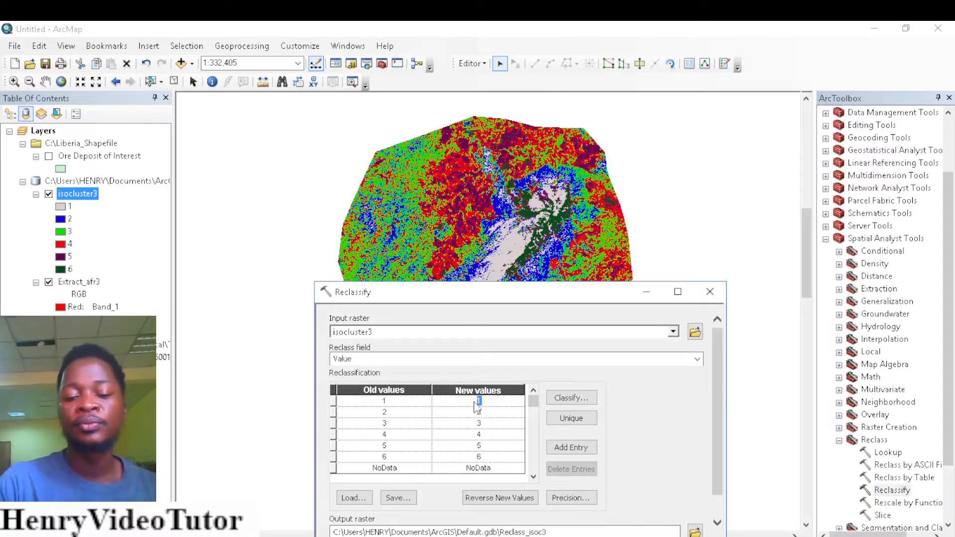
{"action": "key", "text": "BackSpace"}
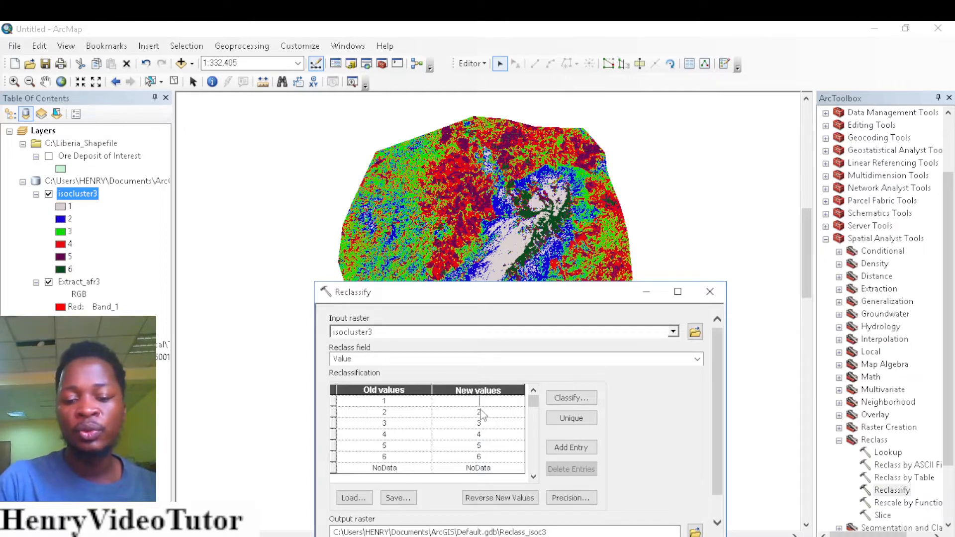
{"action": "type", "text": "0"}
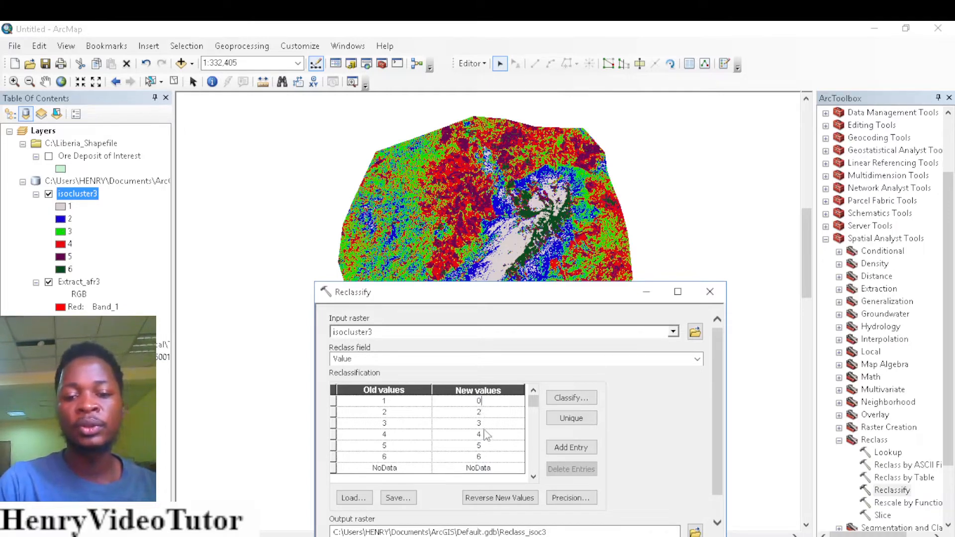
{"action": "left_click", "coordinate": [477, 423]}
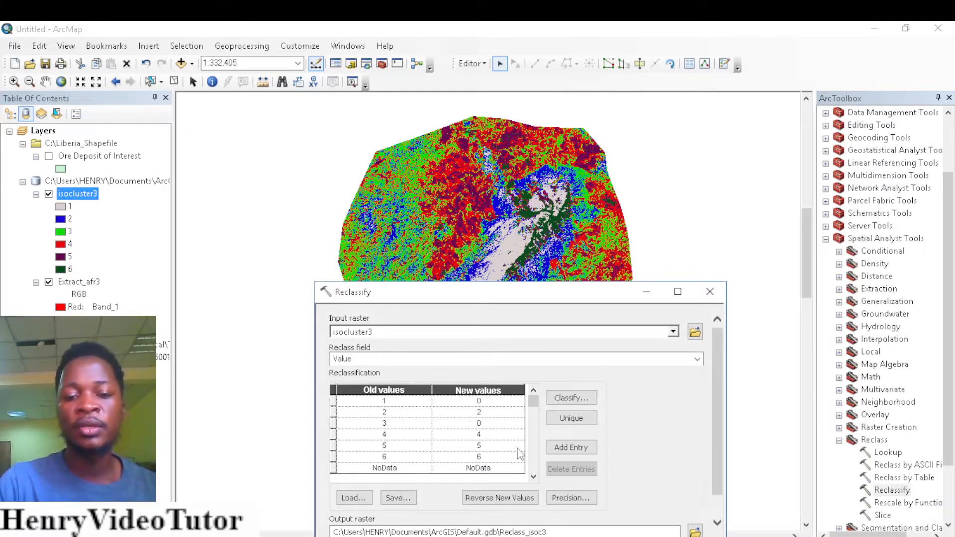
{"action": "left_click", "coordinate": [476, 435]}
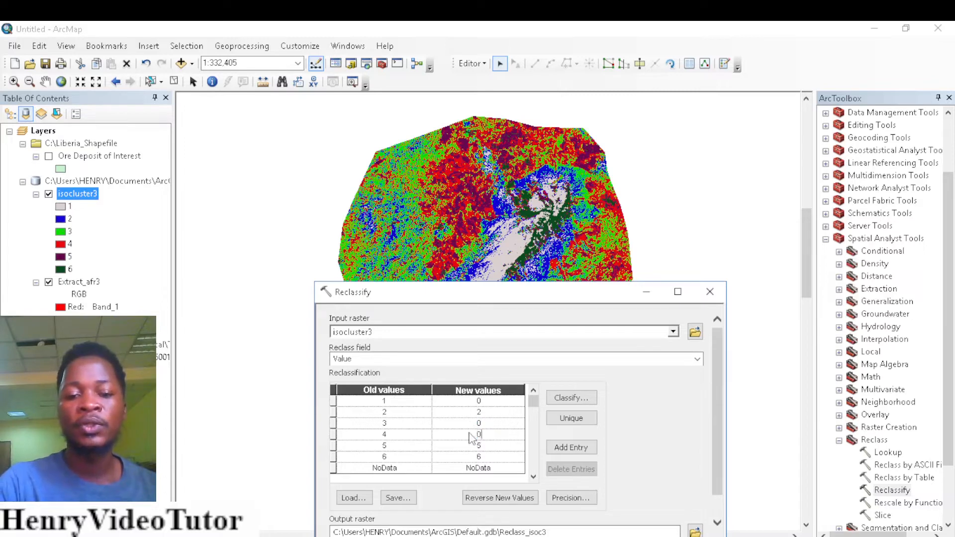
{"action": "type", "text": "0"}
{"action": "left_click", "coordinate": [477, 445]}
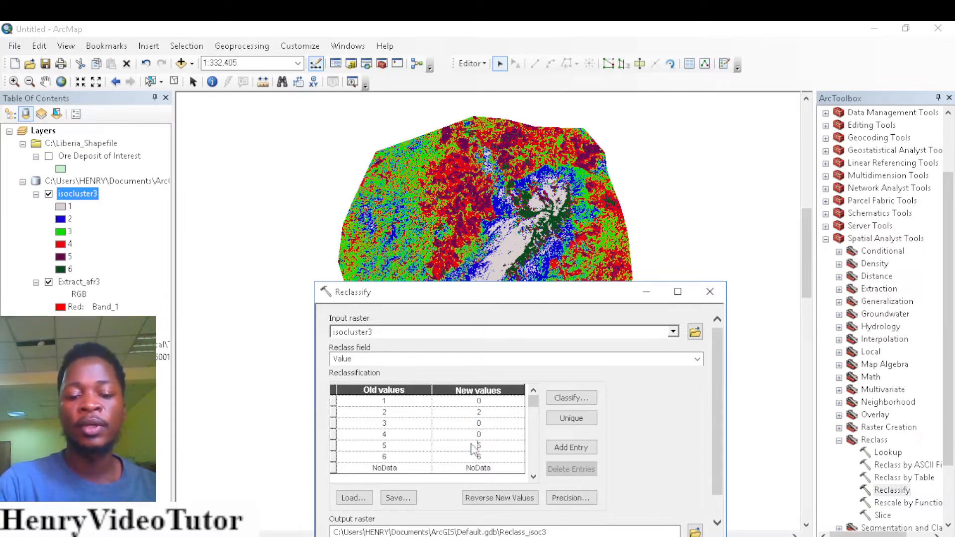
{"action": "type", "text": "0"}
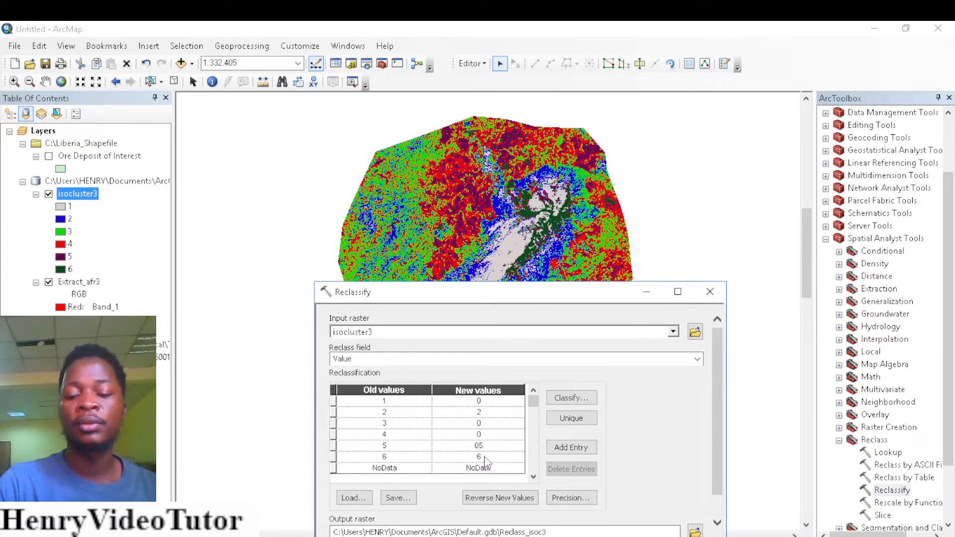
{"action": "key", "text": "Delete"}
{"action": "type", "text": "5"}
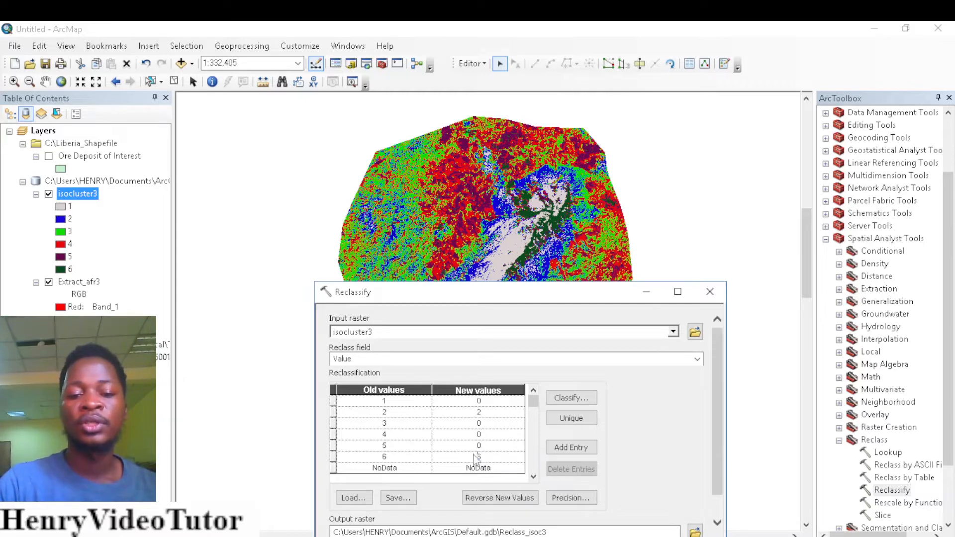
{"action": "left_click", "coordinate": [487, 459]}
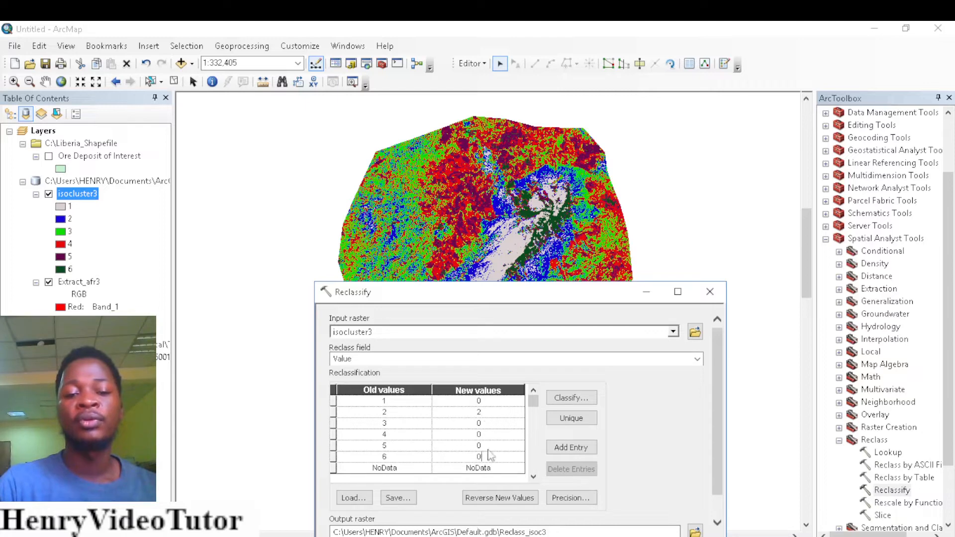
{"action": "left_click_drag", "start_coordinate": [723, 437], "coordinate": [723, 482]}
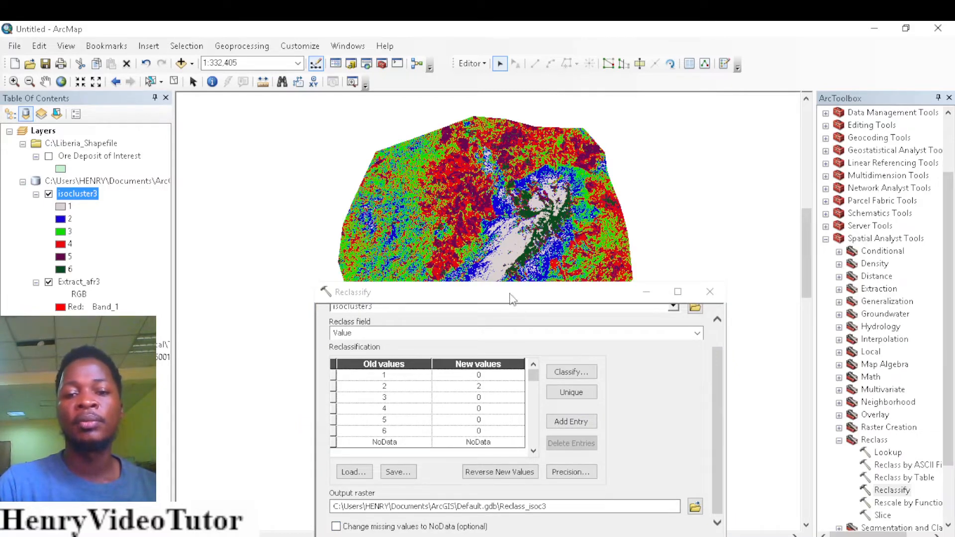
Run the reclassification of isocluster3 with the entered values and dismiss the completion report.
{"action": "left_click_drag", "start_coordinate": [515, 296], "coordinate": [485, 66]}
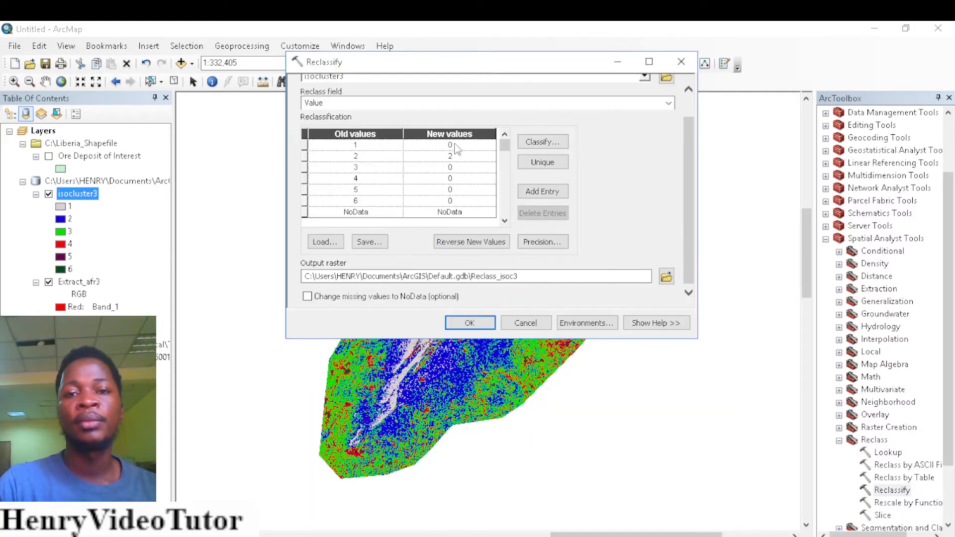
{"action": "left_click", "coordinate": [471, 323]}
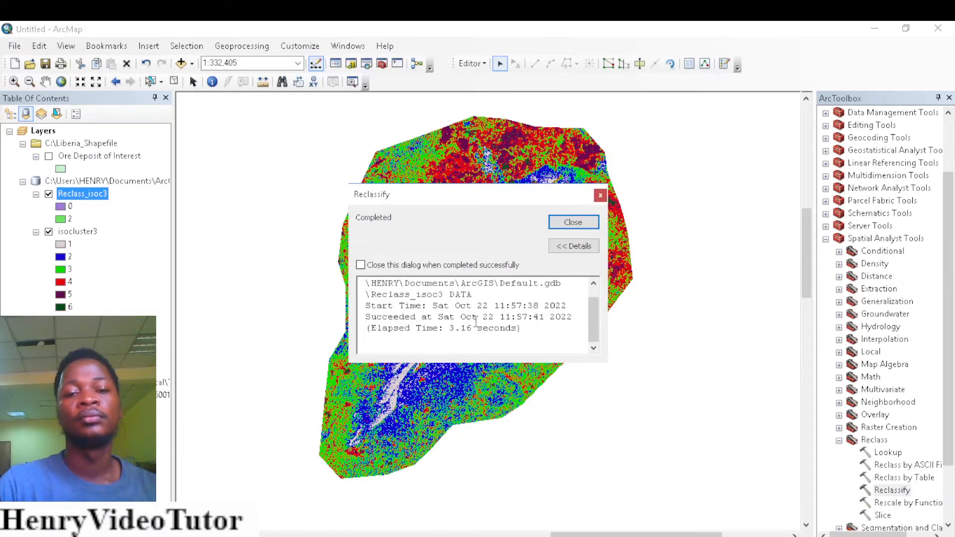
{"action": "left_click", "coordinate": [580, 220]}
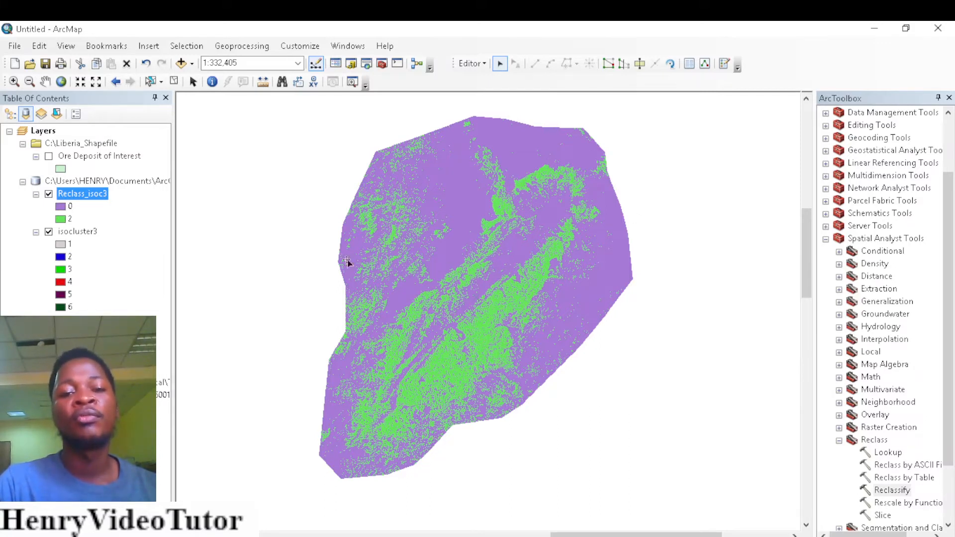
Collapse the Spatial Analyst toolset and open Raster to Polygon from the From Raster conversion tools.
{"action": "left_click", "coordinate": [840, 441]}
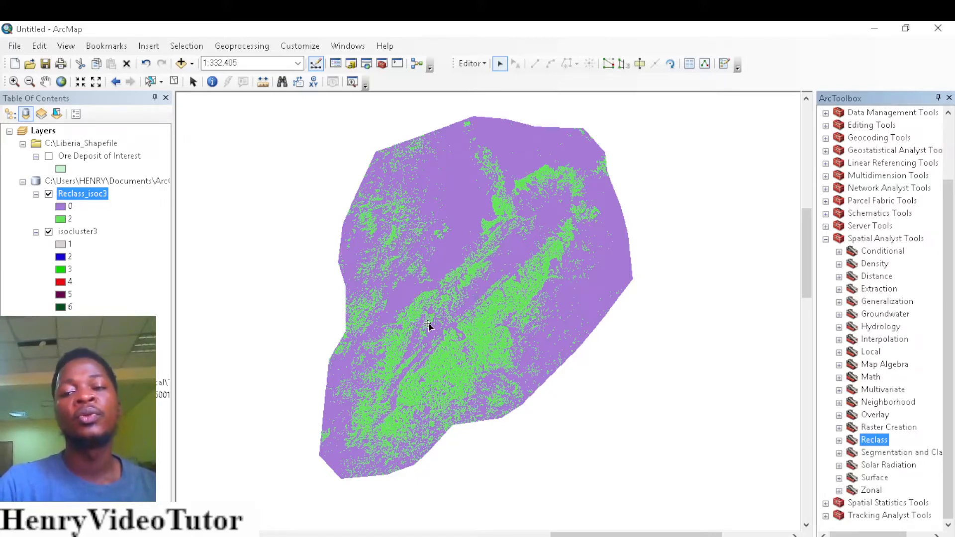
{"action": "left_click", "coordinate": [826, 238]}
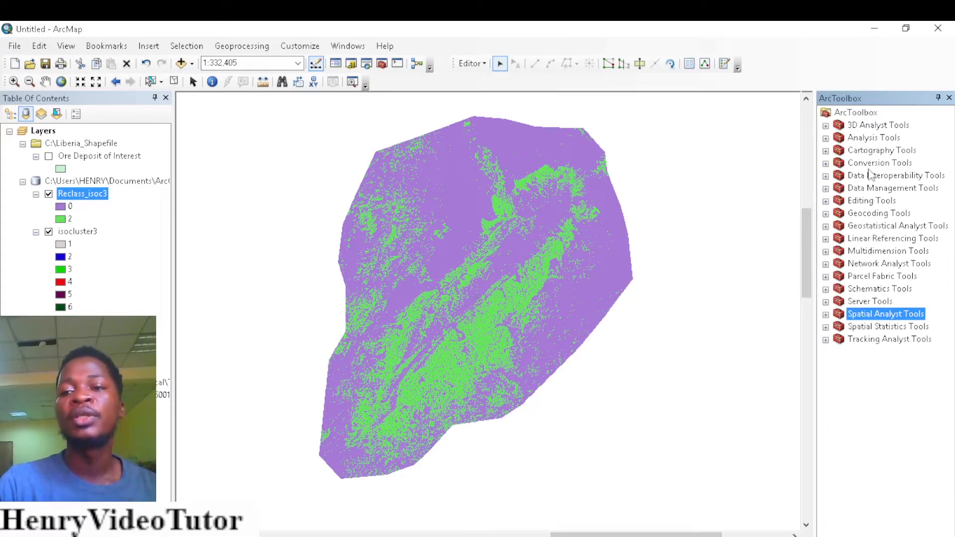
{"action": "left_click", "coordinate": [826, 164]}
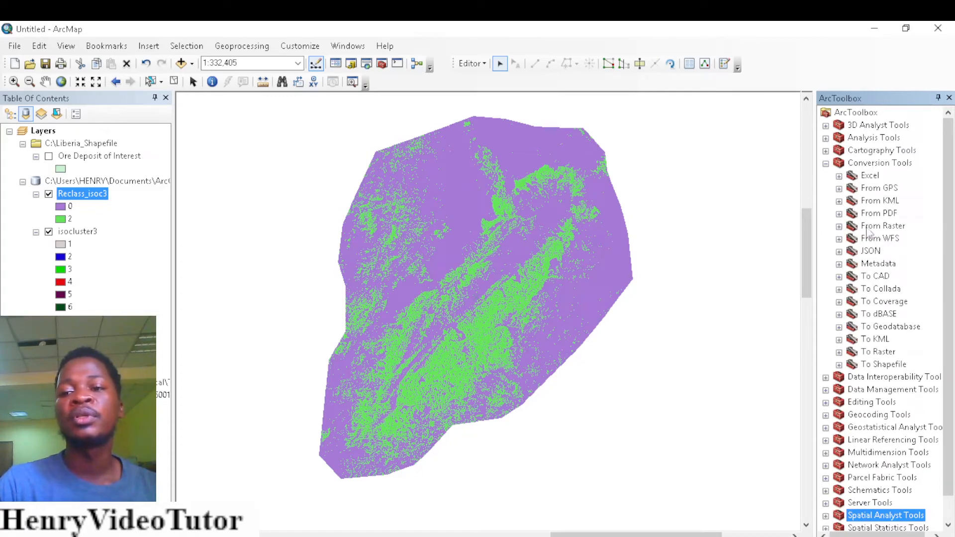
{"action": "left_click", "coordinate": [840, 226]}
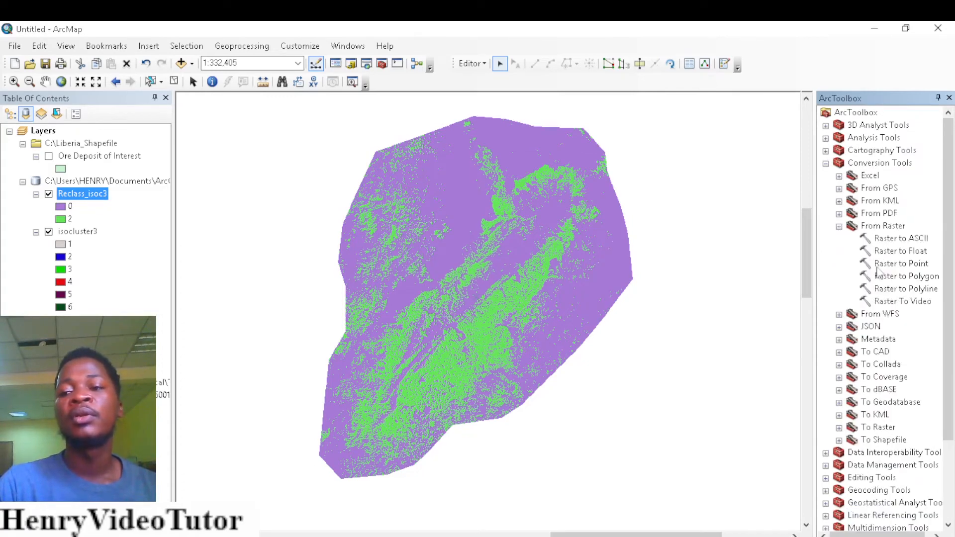
{"action": "double_click", "coordinate": [904, 277]}
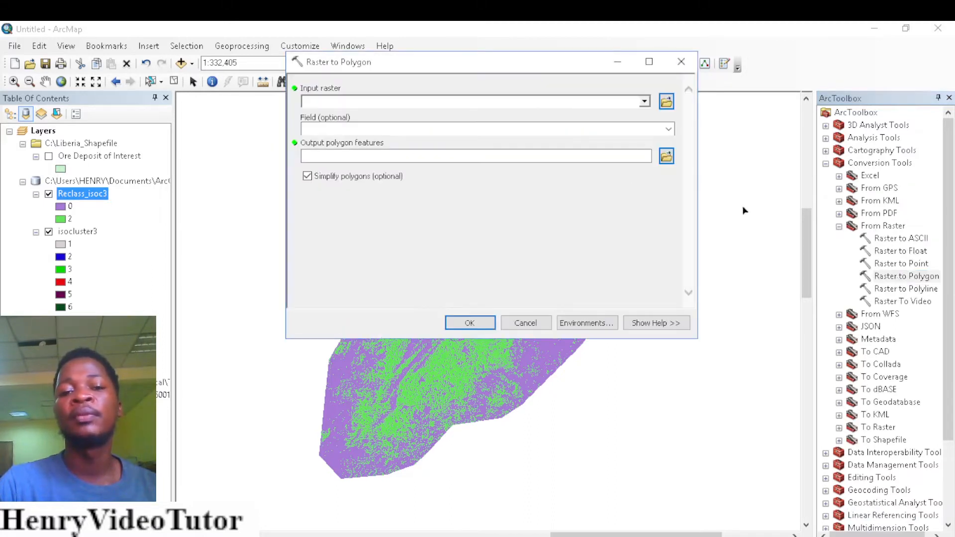
Convert Reclass_isoc3 to simplified polygons using the Value field and dismiss the completion report.
{"action": "left_click", "coordinate": [644, 102]}
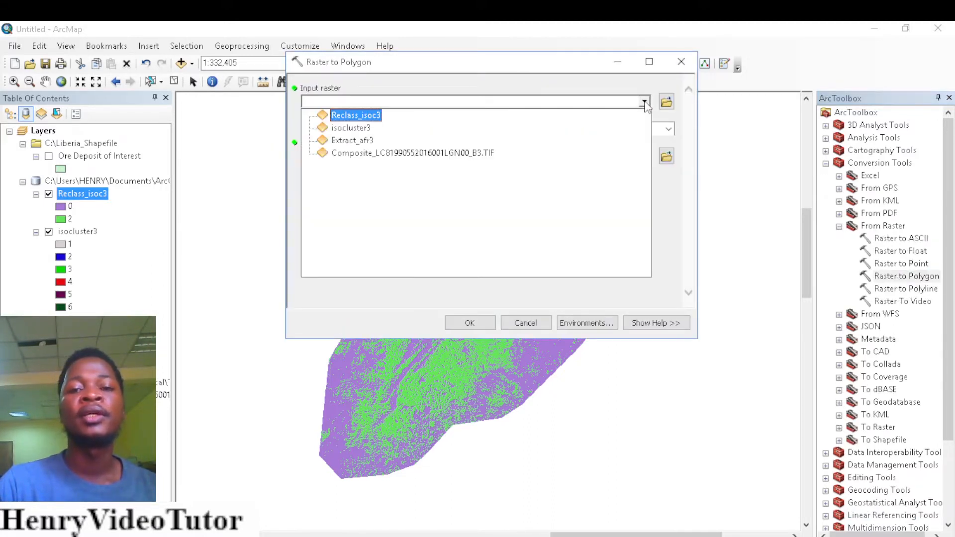
{"action": "left_click", "coordinate": [376, 117]}
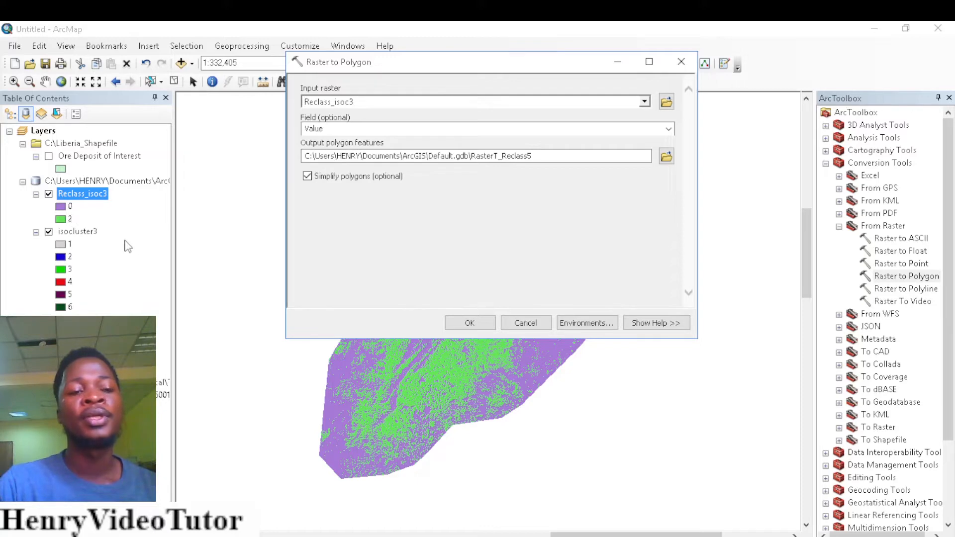
{"action": "left_click", "coordinate": [467, 324]}
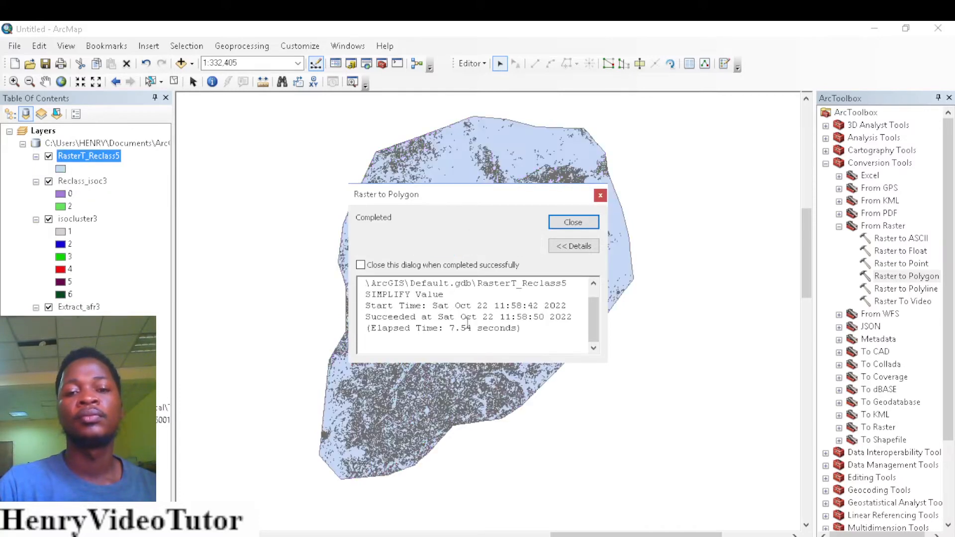
{"action": "left_click", "coordinate": [567, 225]}
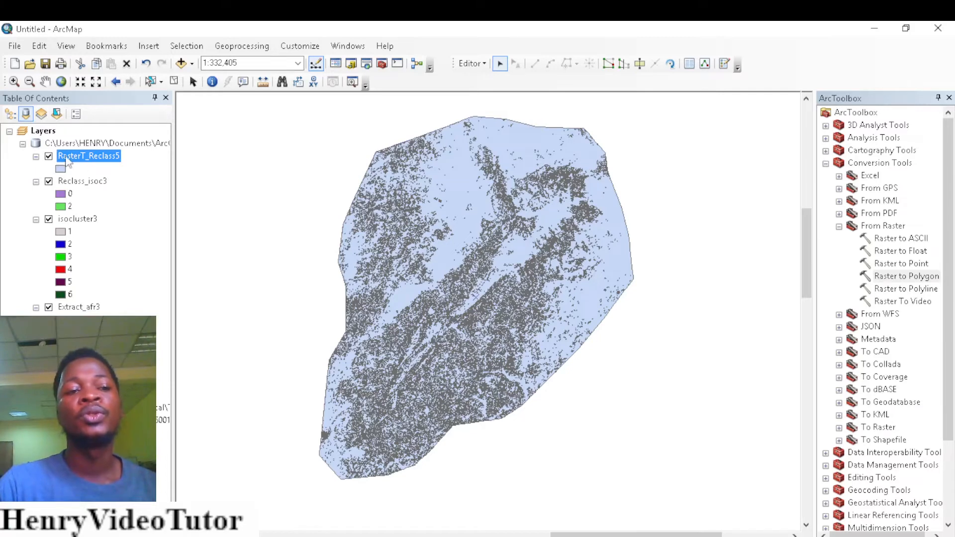
Symbolize the new polygon layer by unique gridcode values, adding all values and leaving out all other values.
{"action": "right_click", "coordinate": [99, 156]}
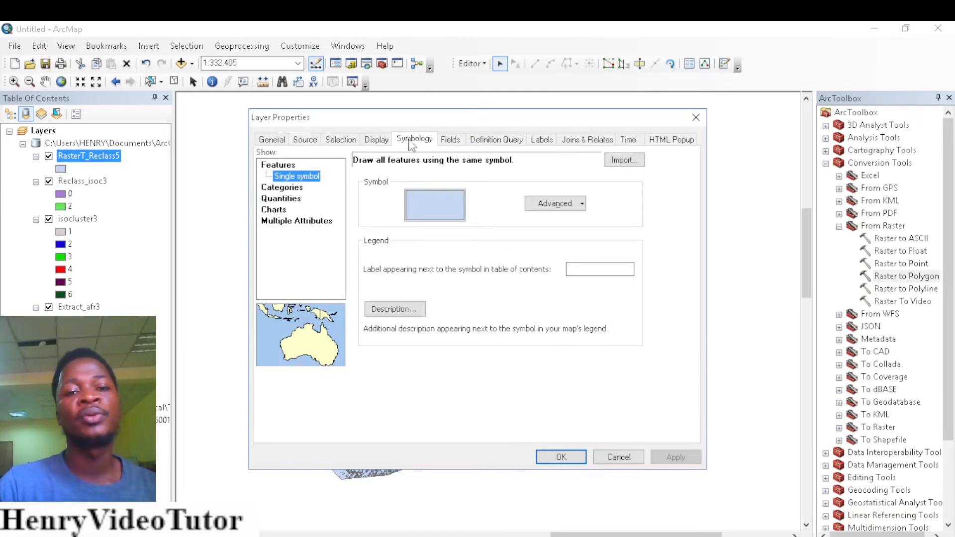
{"action": "left_click", "coordinate": [276, 188]}
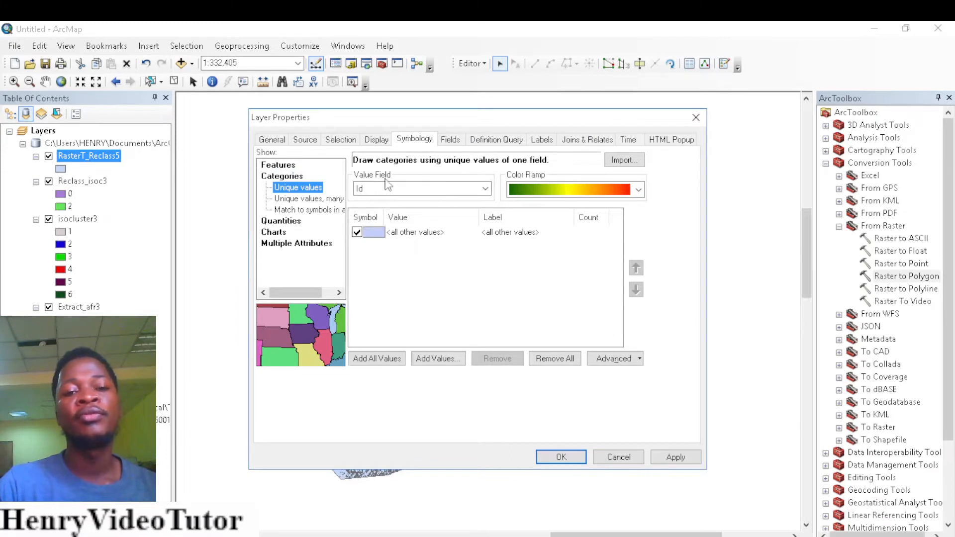
{"action": "left_click", "coordinate": [485, 189]}
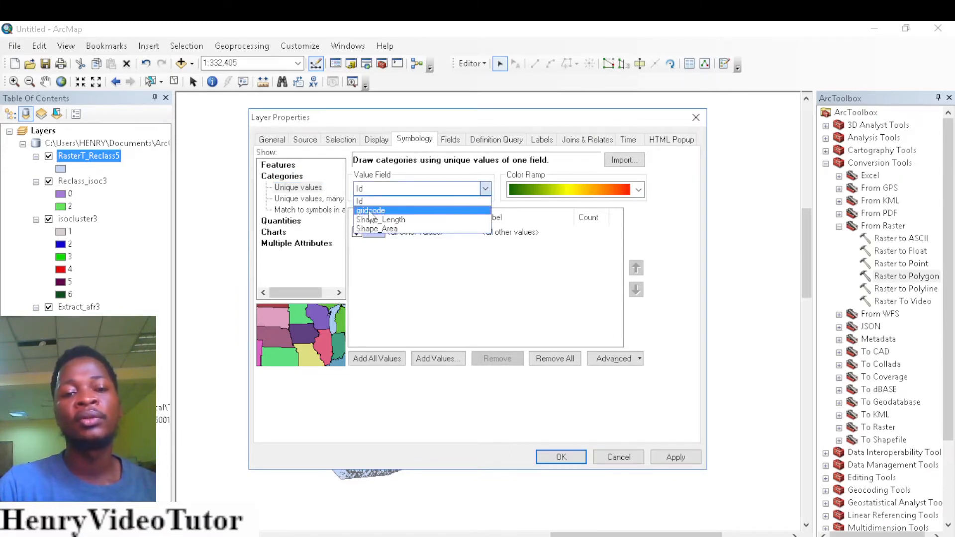
{"action": "left_click", "coordinate": [370, 213]}
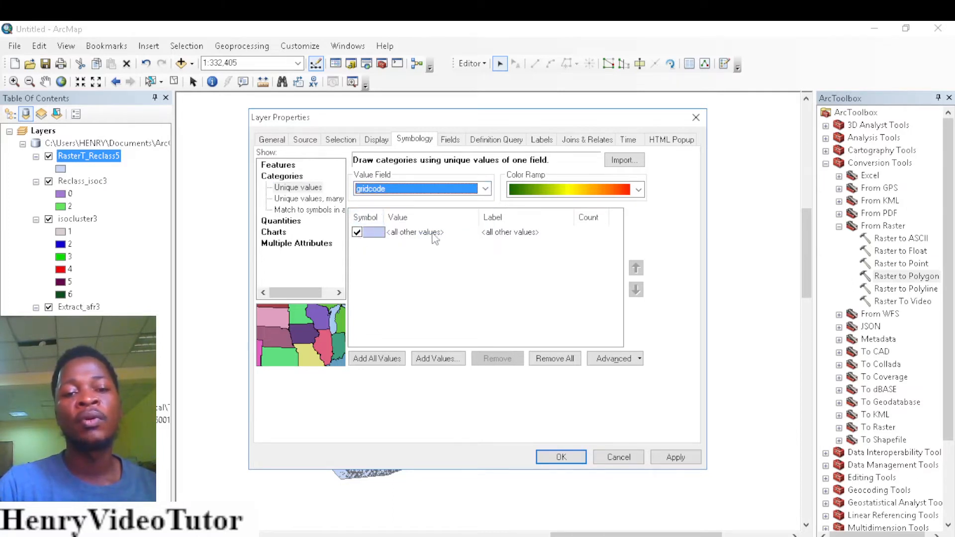
{"action": "left_click", "coordinate": [357, 233]}
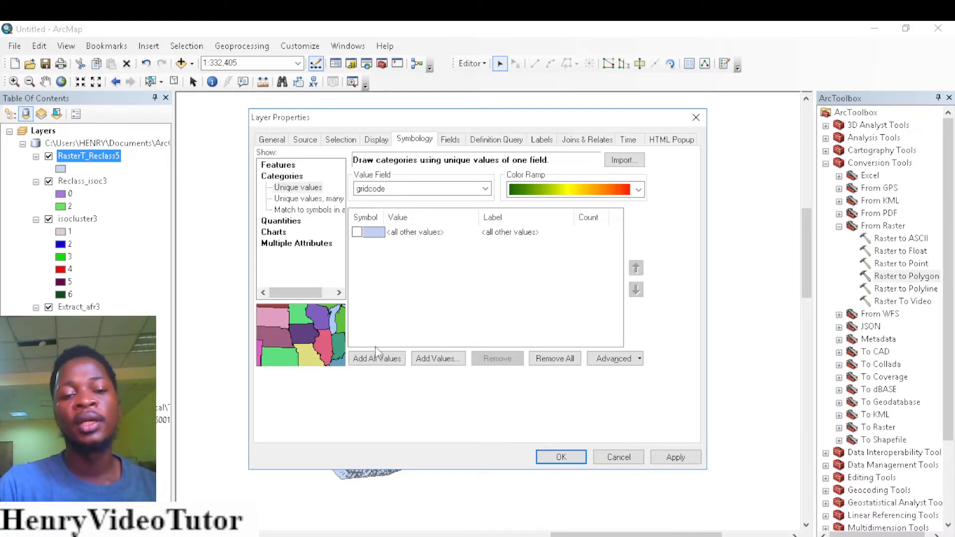
{"action": "left_click", "coordinate": [387, 365]}
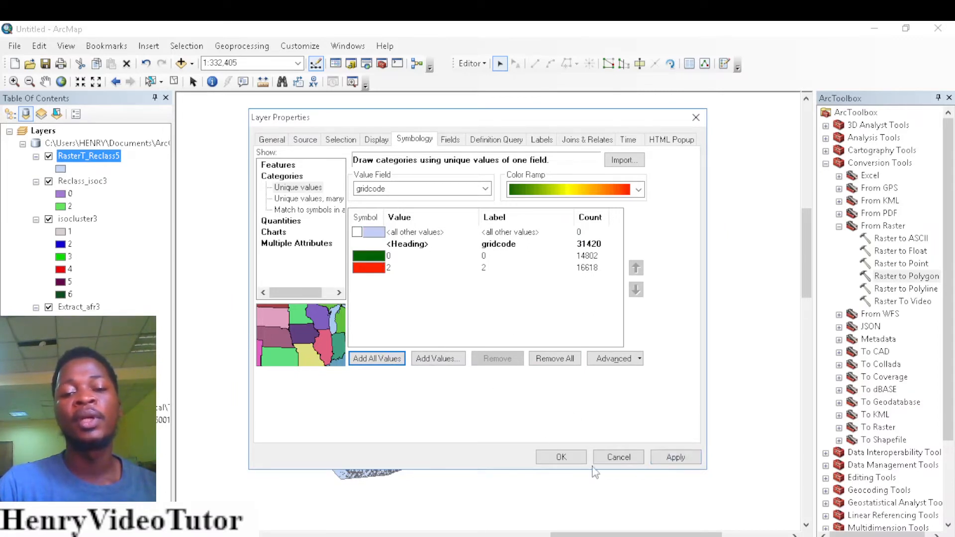
Set the polygon layer's label field to gridcode and apply the layer properties.
{"action": "left_click", "coordinate": [542, 140]}
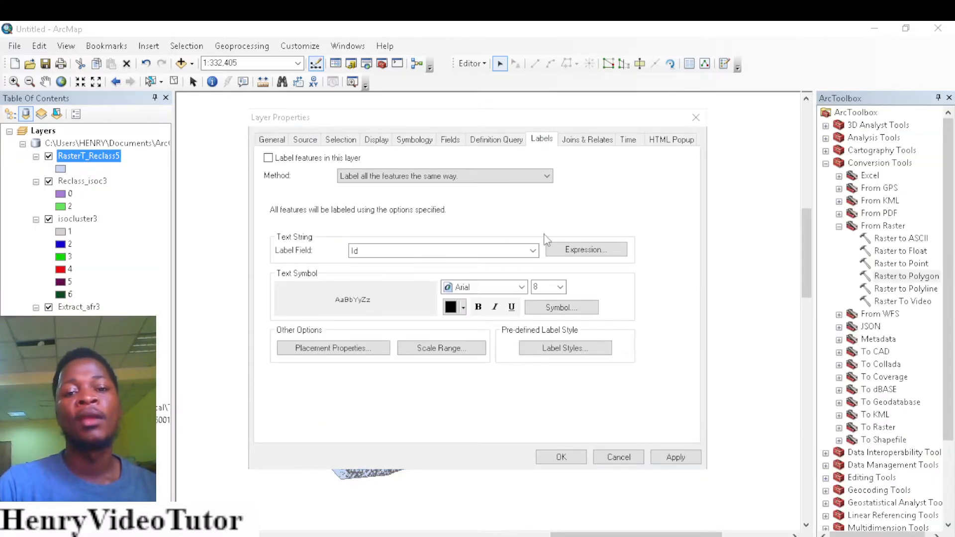
{"action": "left_click", "coordinate": [533, 251]}
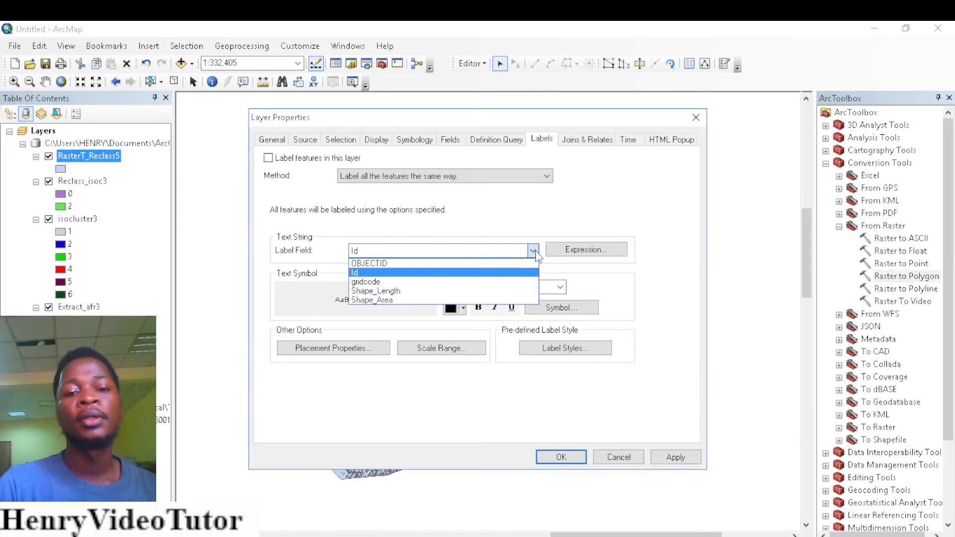
{"action": "left_click", "coordinate": [380, 283]}
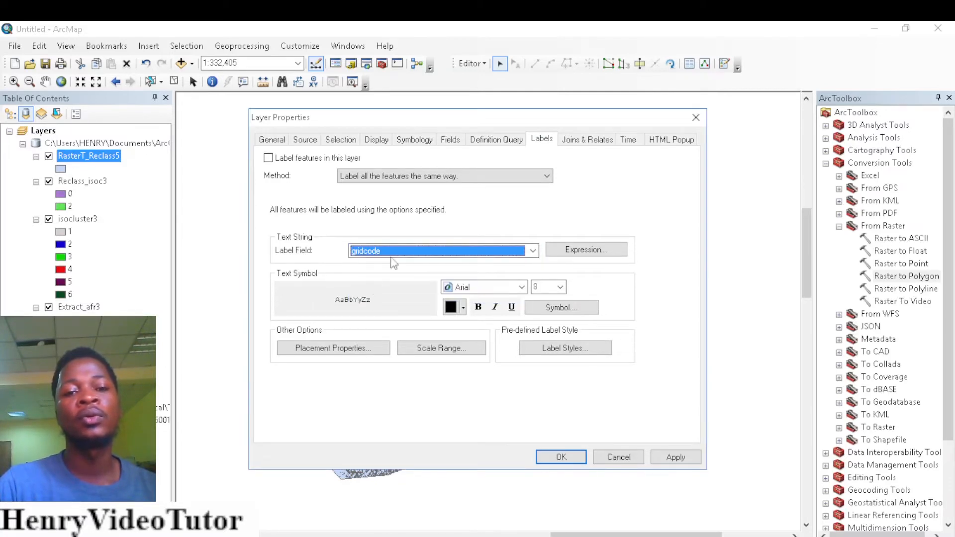
{"action": "left_click", "coordinate": [675, 458]}
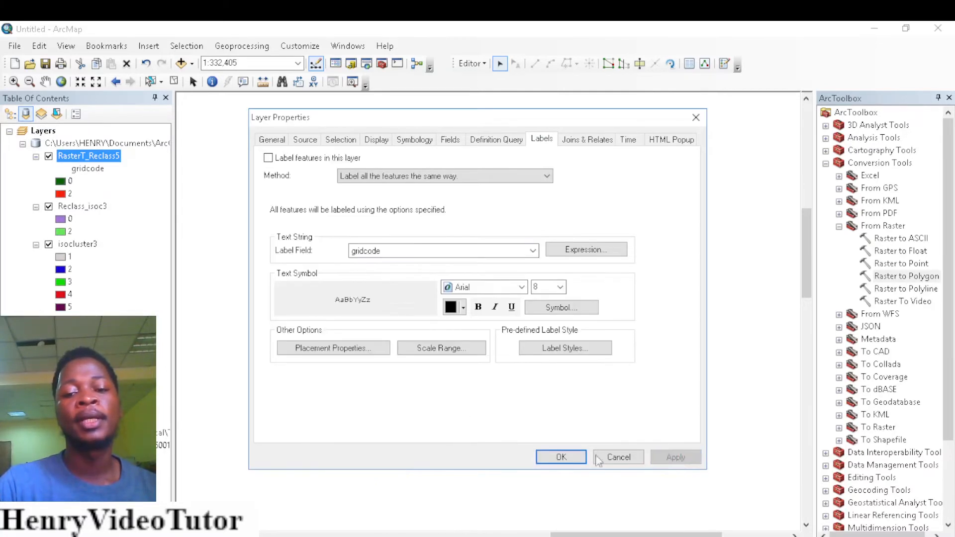
{"action": "left_click", "coordinate": [563, 459]}
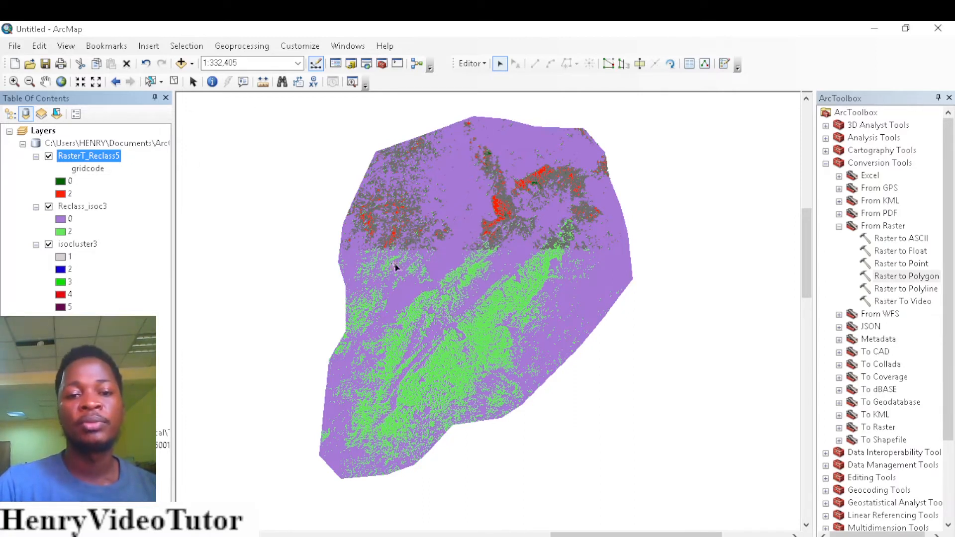
Select the polygons in RasterT_Reclass5 whose attributes match gridcode = 2.
{"action": "left_click", "coordinate": [187, 49]}
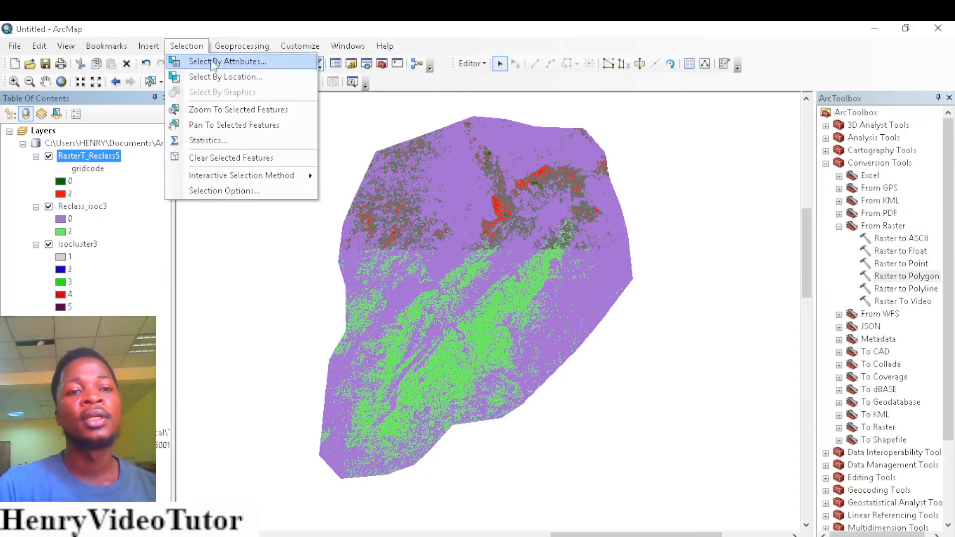
{"action": "left_click", "coordinate": [244, 63]}
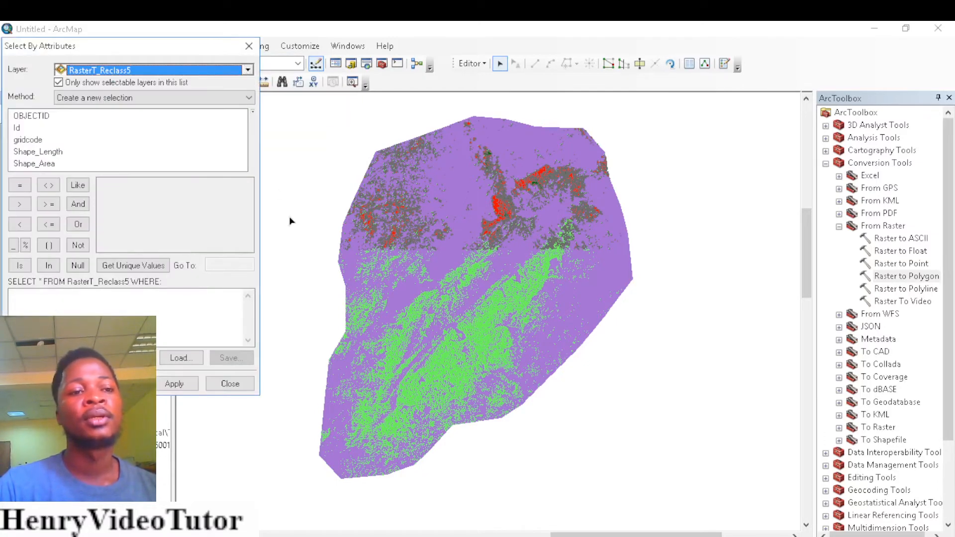
{"action": "double_click", "coordinate": [27, 141]}
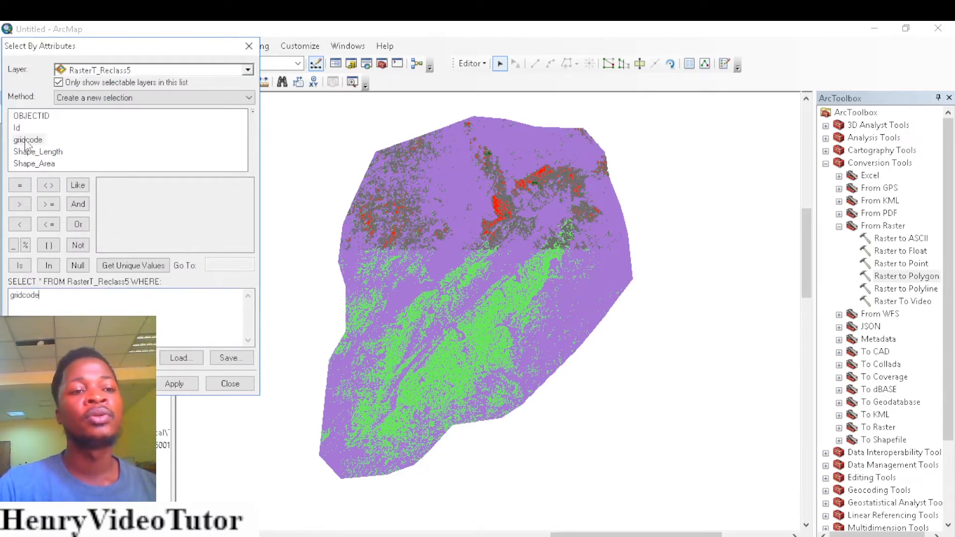
{"action": "left_click", "coordinate": [21, 184]}
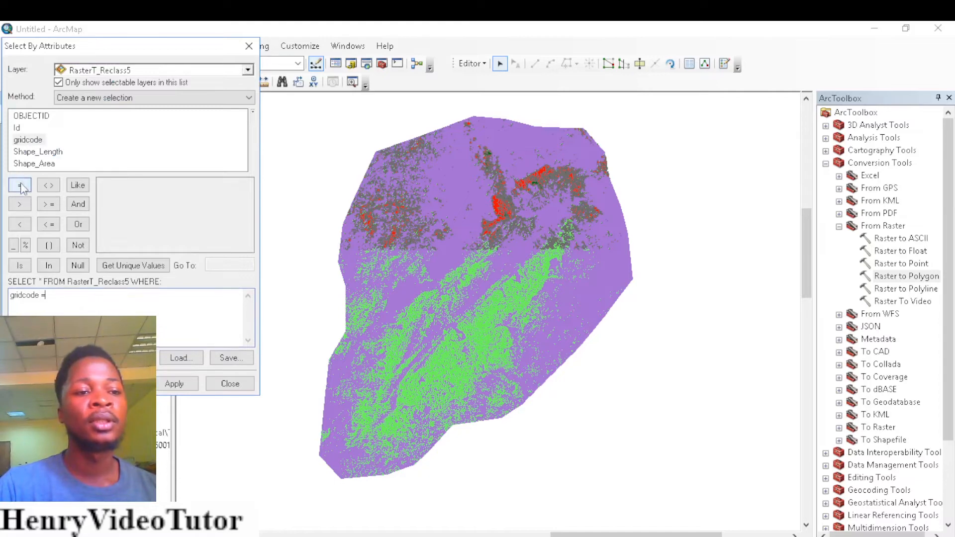
{"action": "left_click_drag", "start_coordinate": [125, 50], "coordinate": [374, 35]}
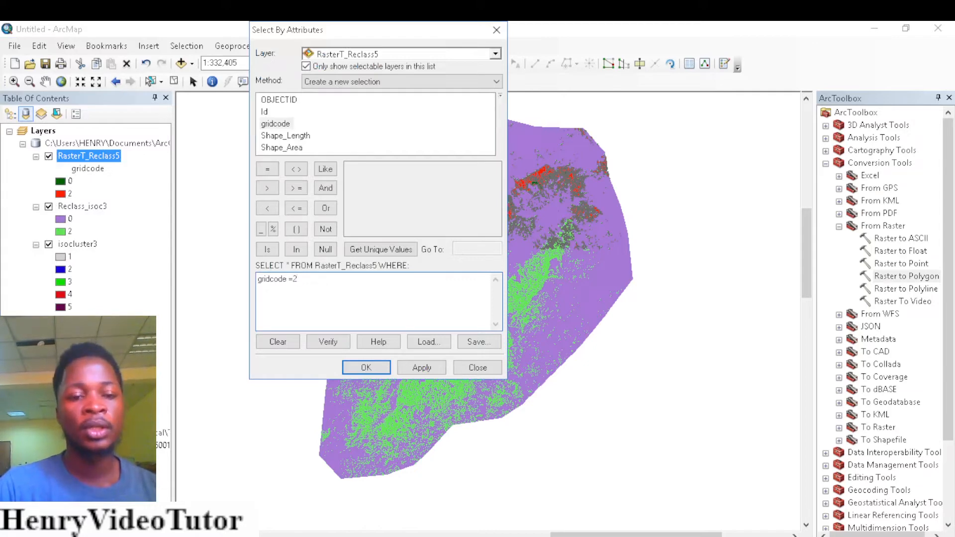
{"action": "type", "text": "2"}
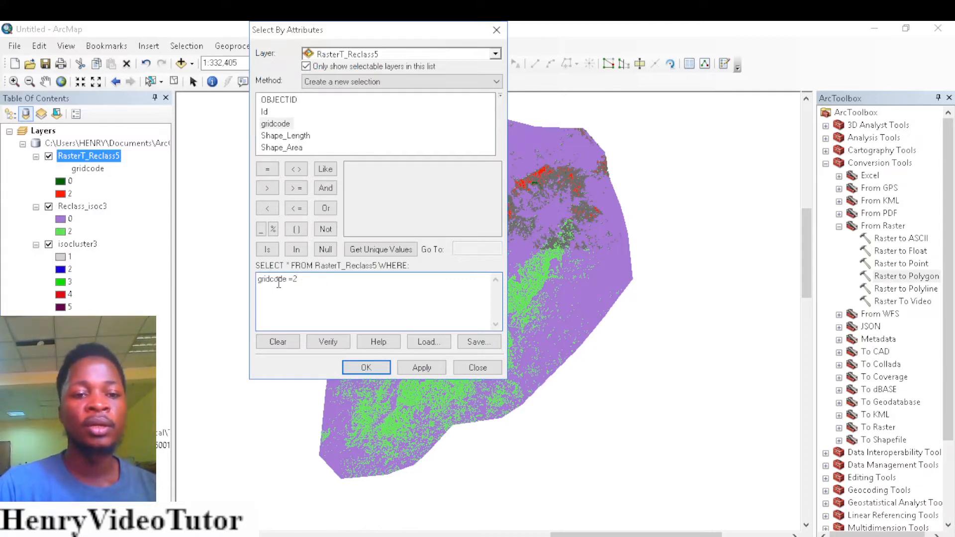
{"action": "left_click", "coordinate": [367, 368]}
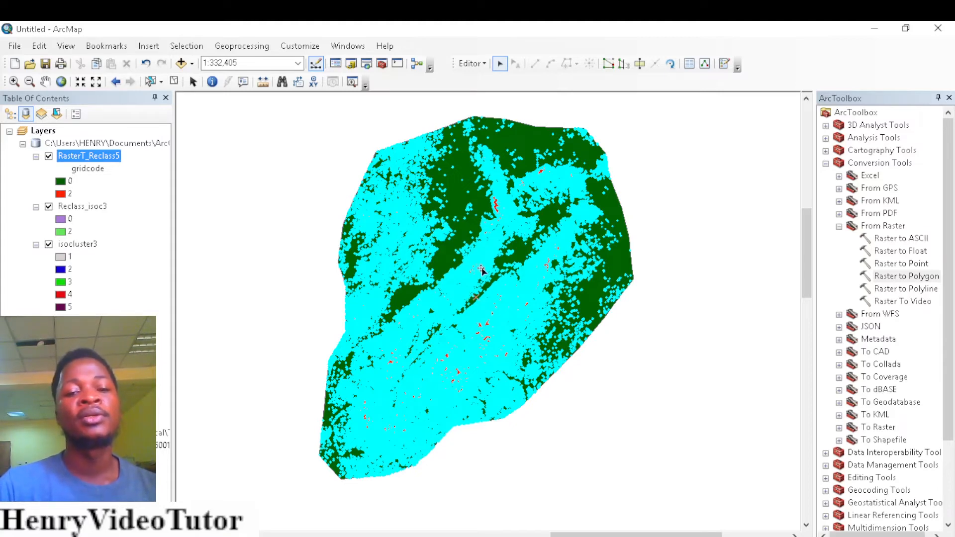
Try to export the selected deposit polygons to Export_Output_56.shp using the layer's source coordinate system.
{"action": "right_click", "coordinate": [78, 160]}
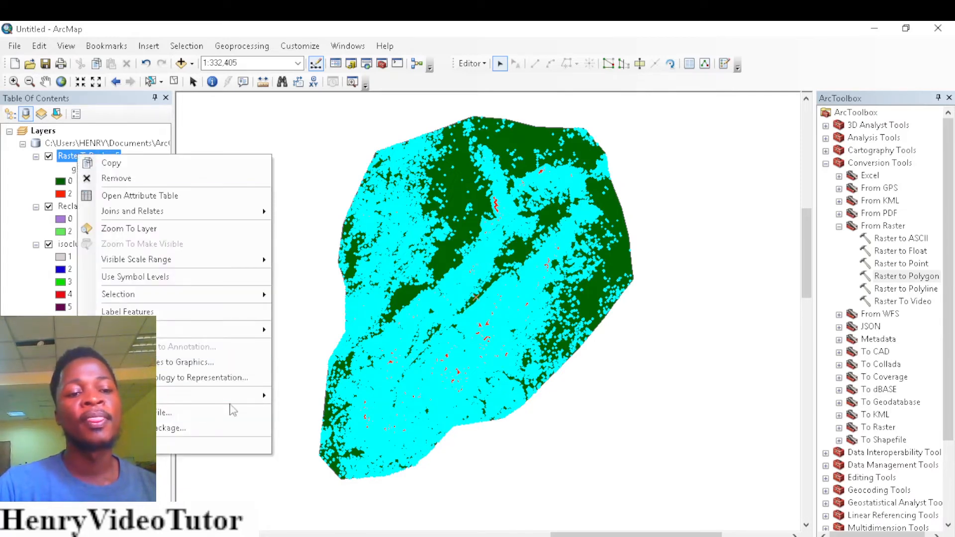
{"action": "mouse_move", "coordinate": [230, 397]}
{"action": "left_click", "coordinate": [307, 411]}
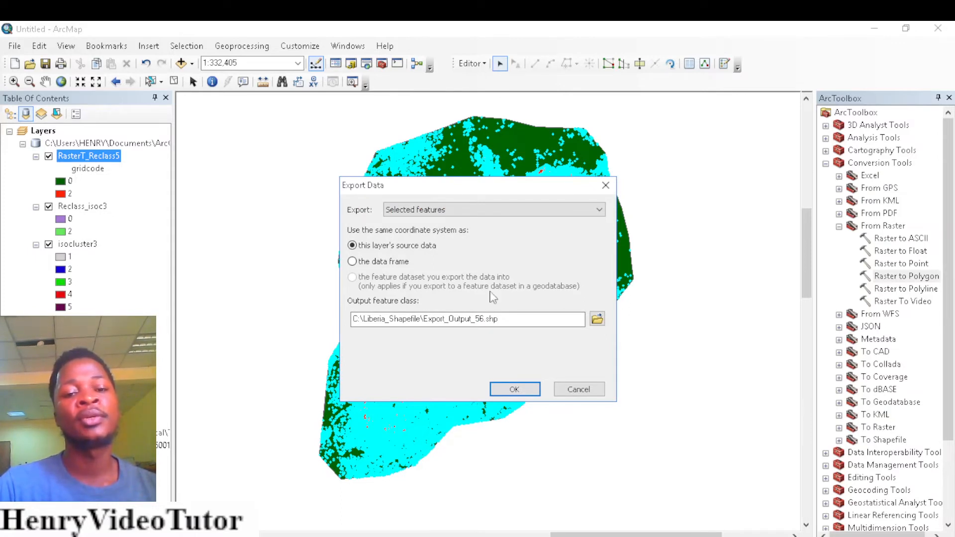
{"action": "left_click", "coordinate": [513, 391]}
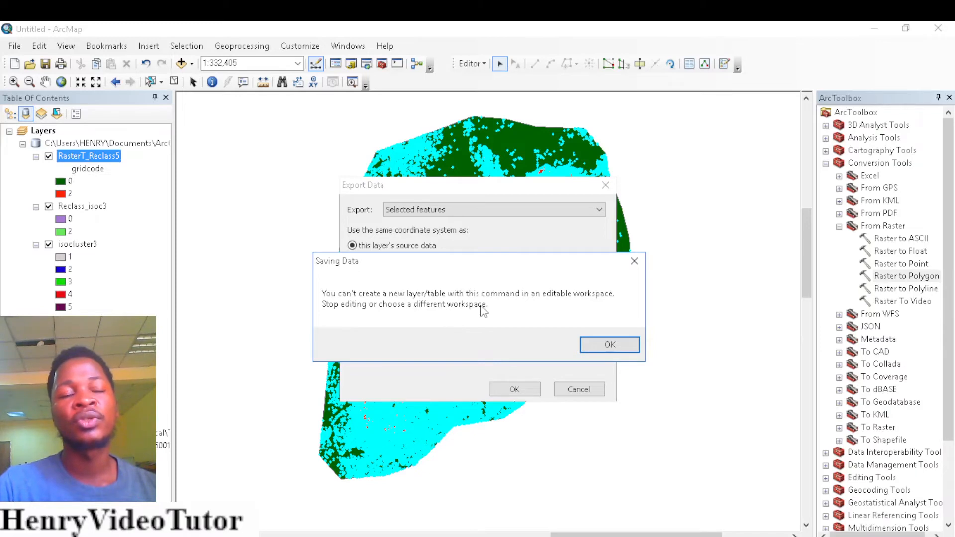
{"action": "left_click", "coordinate": [608, 343]}
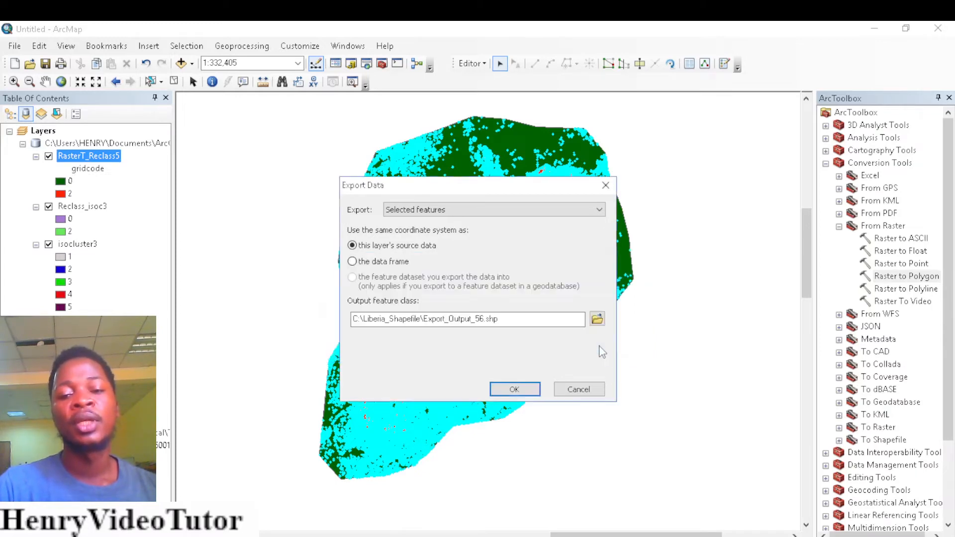
{"action": "left_click", "coordinate": [575, 391]}
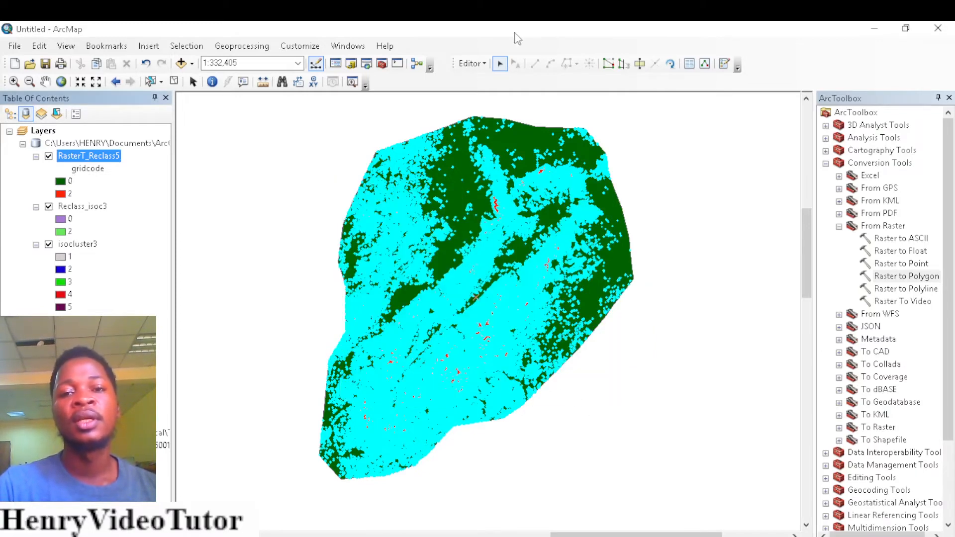
Stop the current editing session.
{"action": "left_click", "coordinate": [472, 64]}
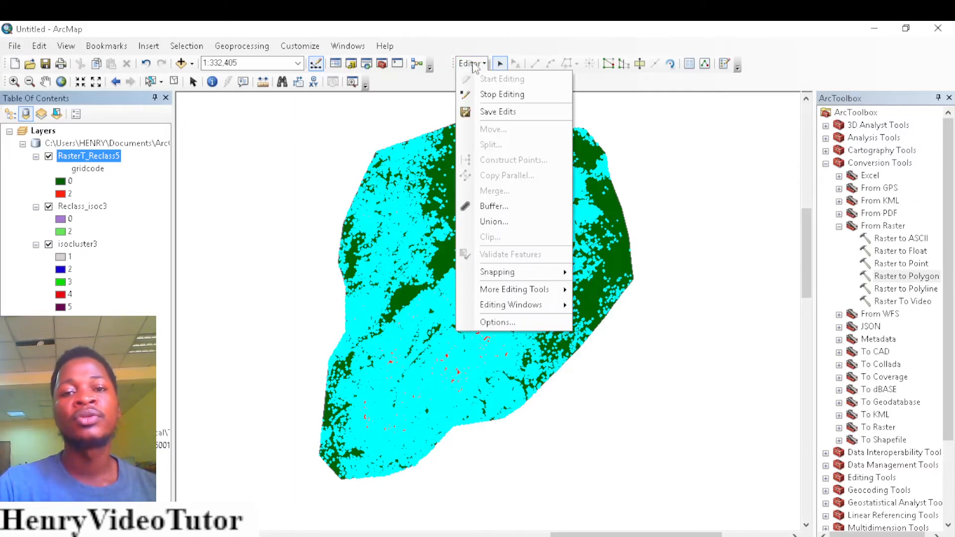
{"action": "left_click", "coordinate": [482, 95]}
{"action": "left_click", "coordinate": [423, 340]}
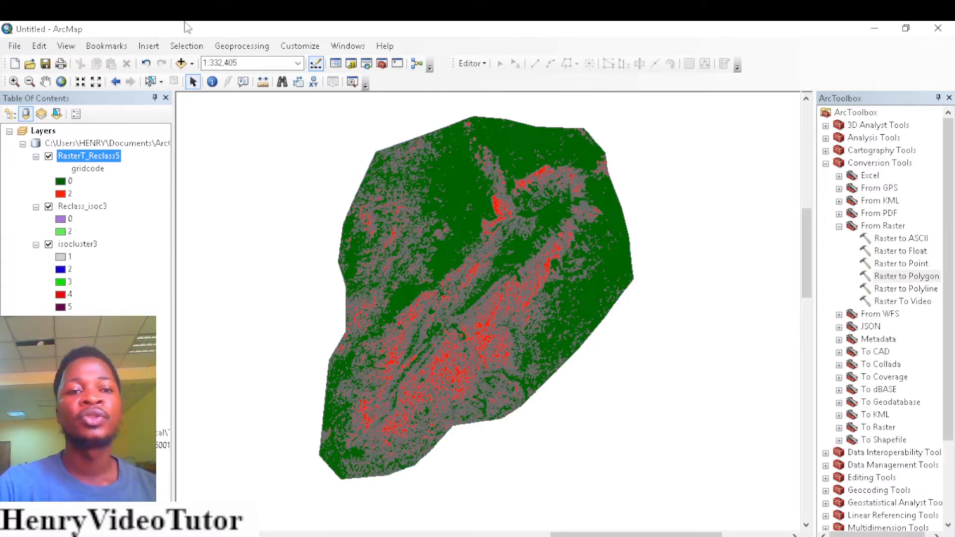
Select the RasterT_Reclass5 polygons by attributes again, using the expression gridcode =2.
{"action": "left_click", "coordinate": [183, 47]}
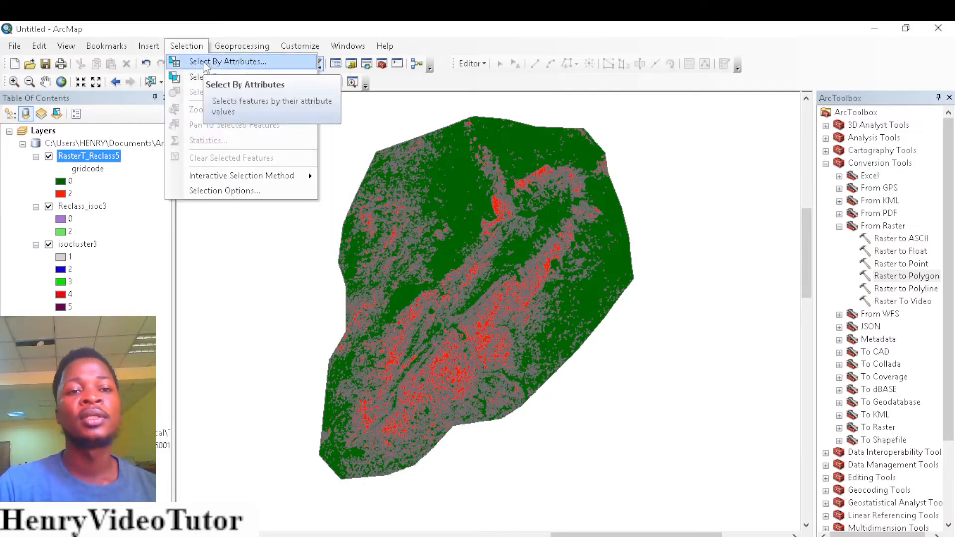
{"action": "left_click", "coordinate": [228, 61]}
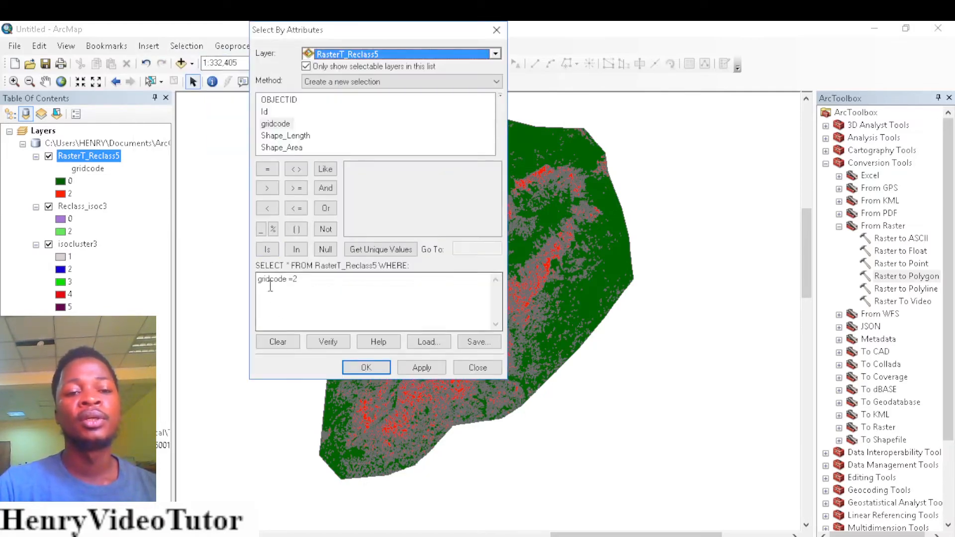
{"action": "left_click", "coordinate": [366, 368]}
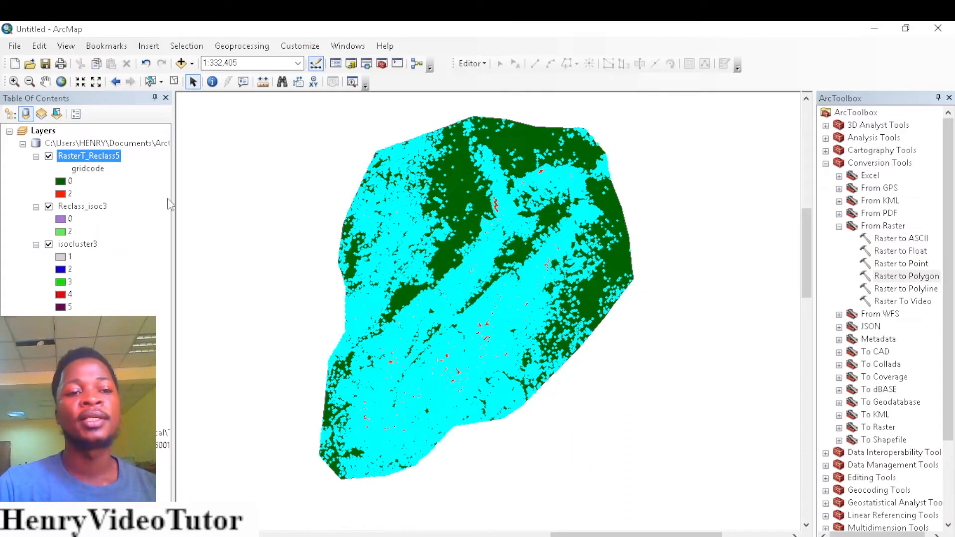
Export the selected RasterT_Reclass5 features to Export_Output_56.shp with the layer's source coordinate system and add the result to the map.
{"action": "right_click", "coordinate": [88, 157]}
{"action": "mouse_move", "coordinate": [218, 395]}
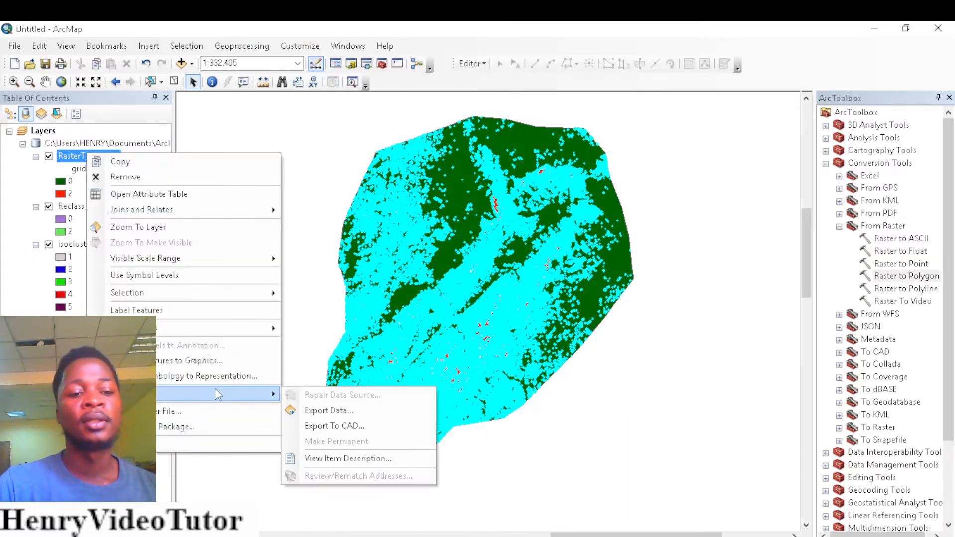
{"action": "left_click", "coordinate": [329, 411]}
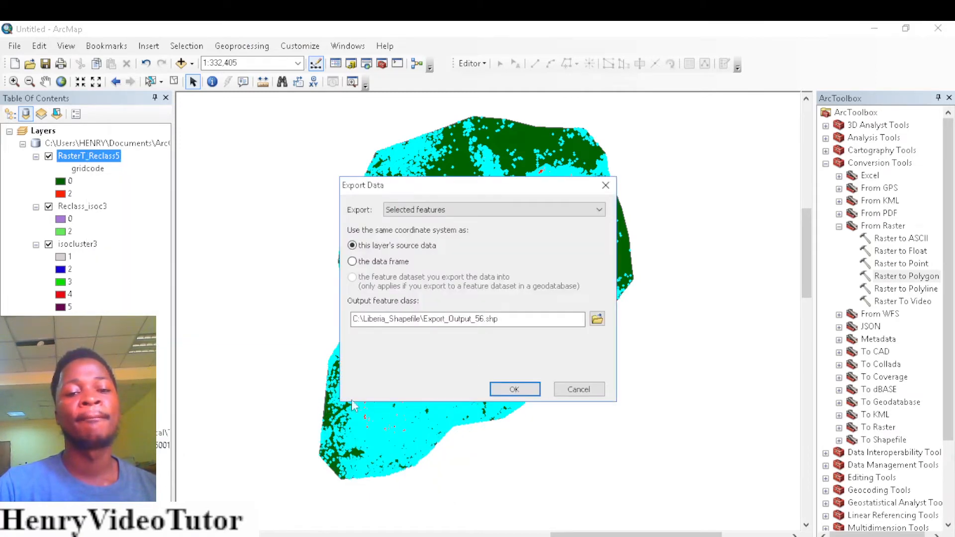
{"action": "left_click", "coordinate": [517, 391]}
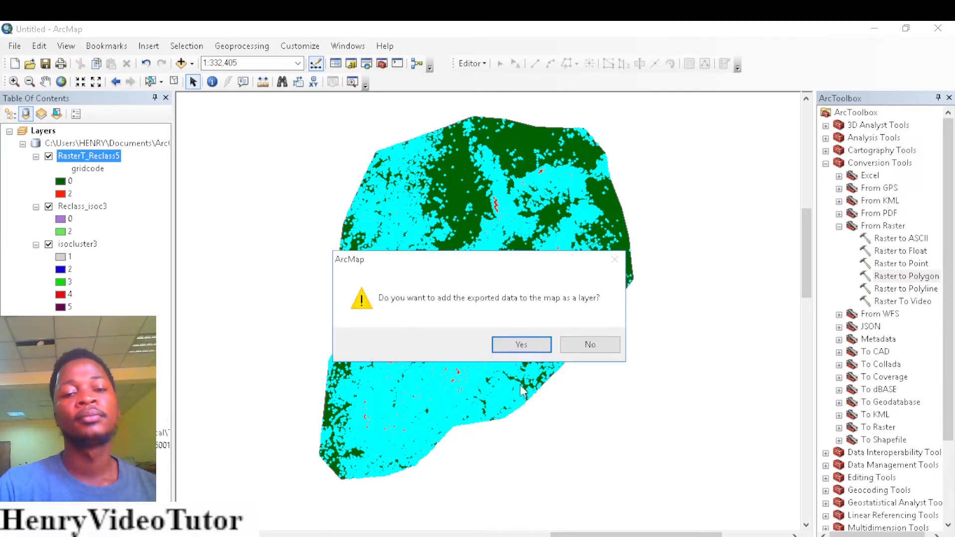
{"action": "left_click", "coordinate": [517, 344]}
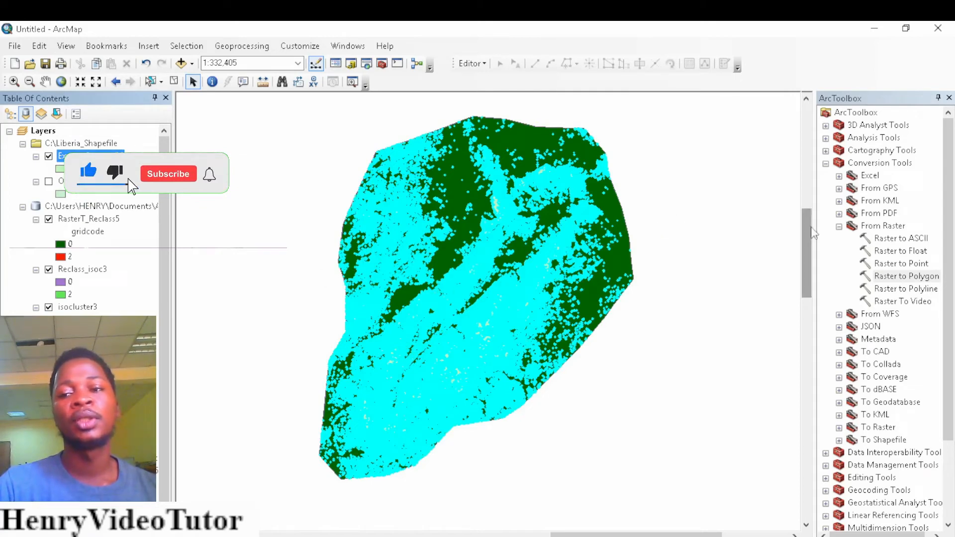
Collapse the conversion tools and turn off RasterT_Reclass5, Reclass_isoc3, isocluster3 and the underlying satellite image to isolate the exported polygons.
{"action": "left_click", "coordinate": [840, 226]}
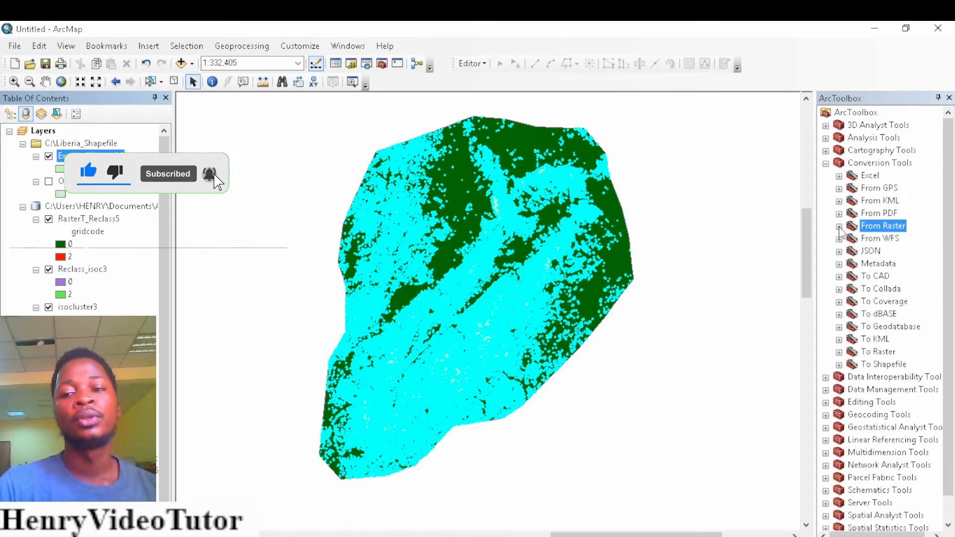
{"action": "left_click", "coordinate": [826, 164]}
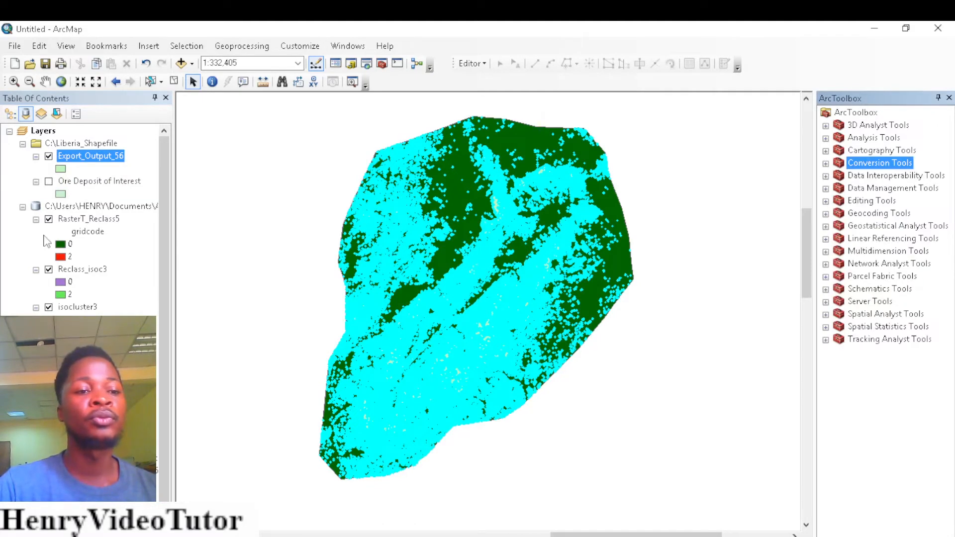
{"action": "left_click", "coordinate": [49, 220]}
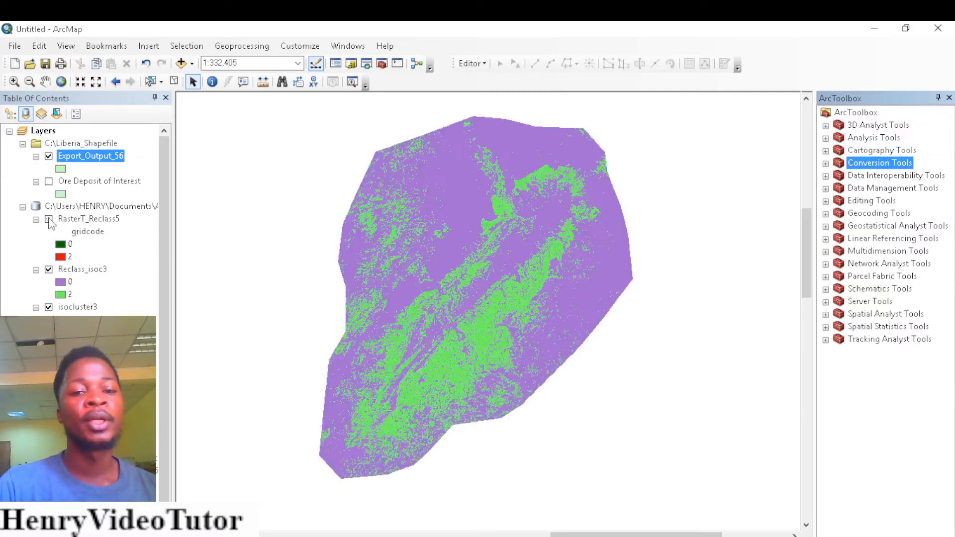
{"action": "left_click", "coordinate": [49, 270]}
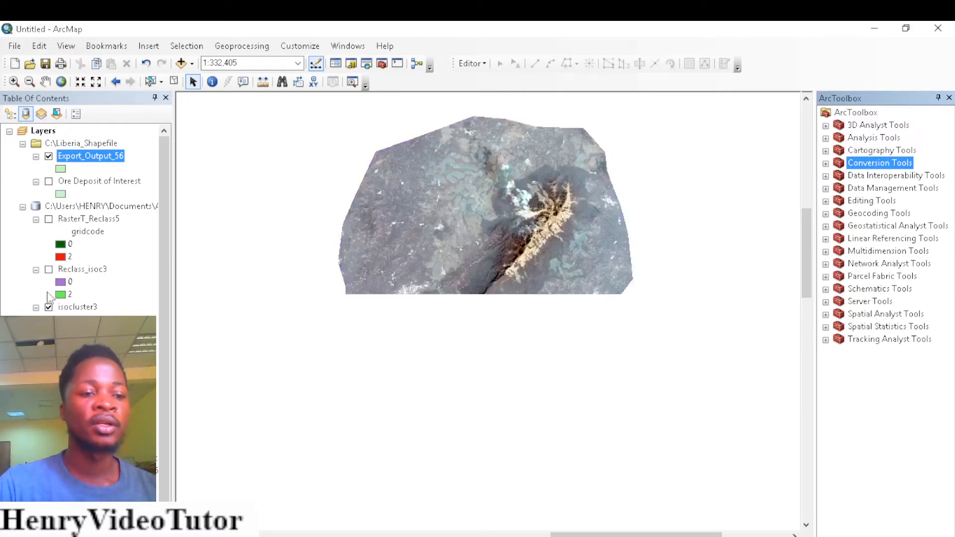
{"action": "left_click", "coordinate": [48, 307]}
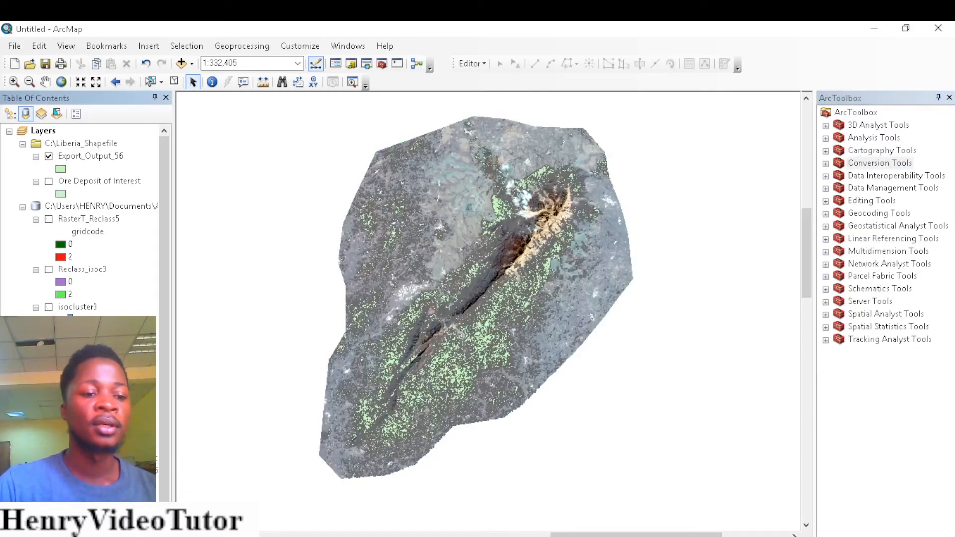
{"action": "left_click", "coordinate": [49, 395]}
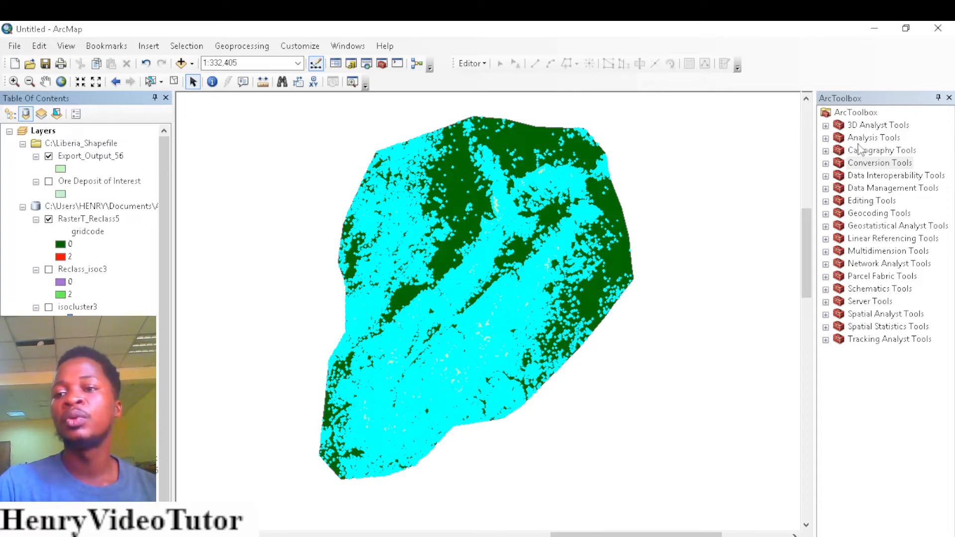
Clip RasterT_Reclass5 with Export_Output_56 as the clip features, keeping the default output feature class and no XY tolerance.
{"action": "left_click", "coordinate": [826, 139]}
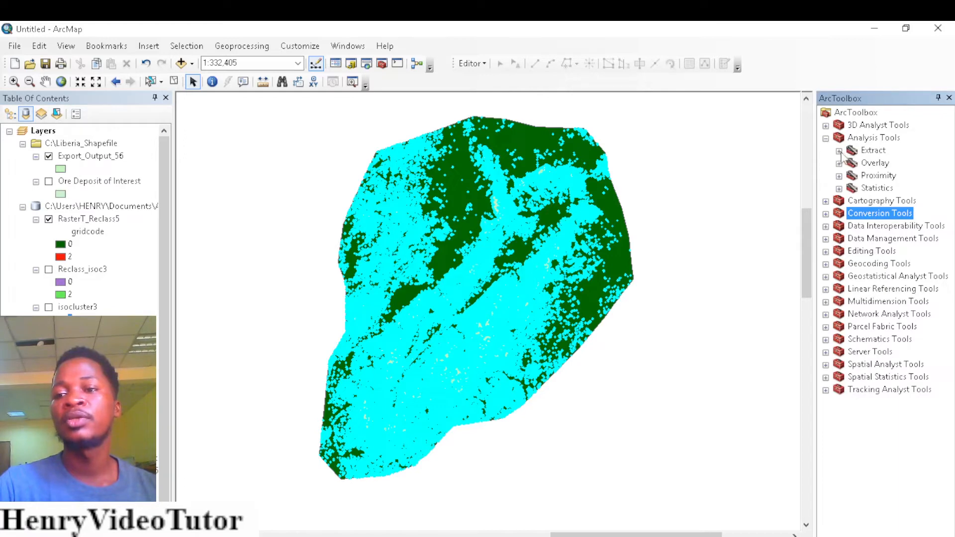
{"action": "left_click", "coordinate": [840, 151]}
{"action": "left_click", "coordinate": [879, 163]}
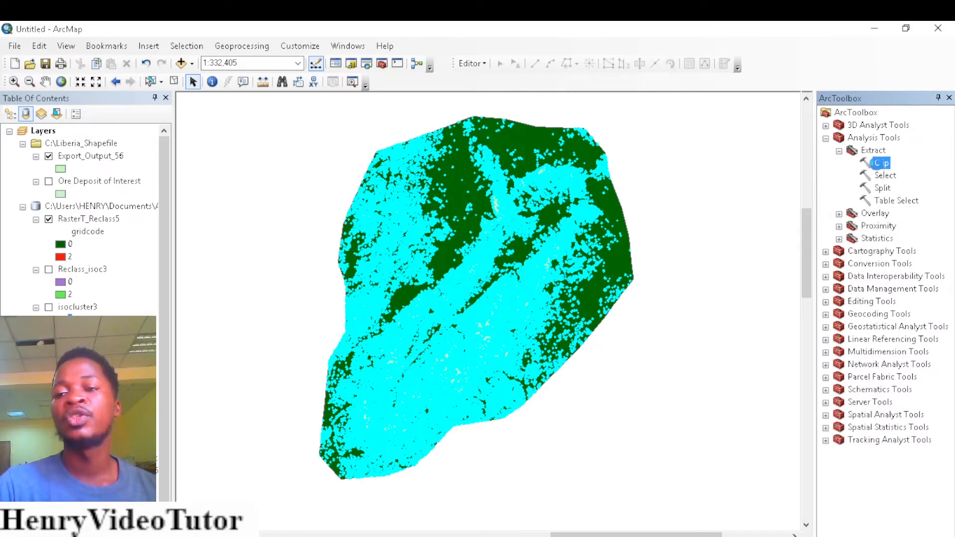
{"action": "double_click", "coordinate": [879, 163]}
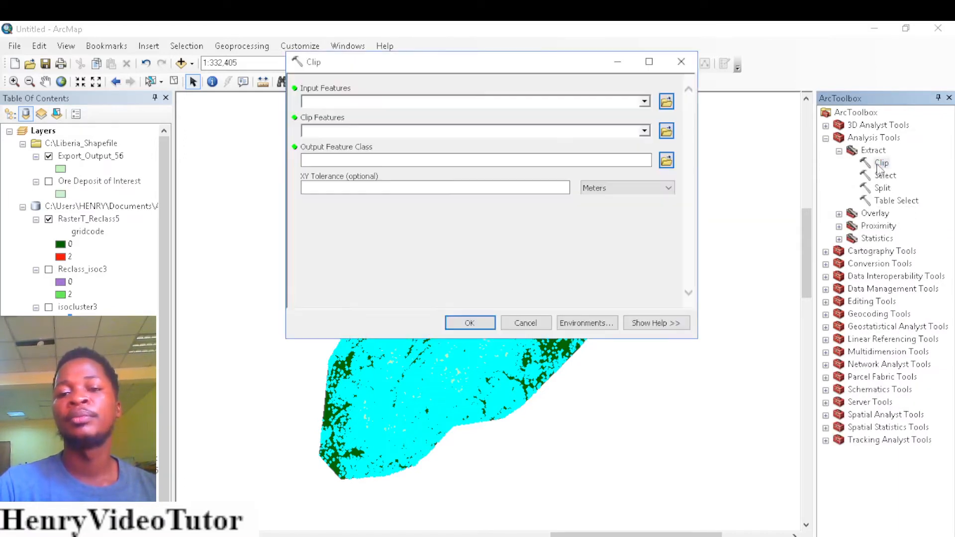
{"action": "left_click", "coordinate": [645, 102]}
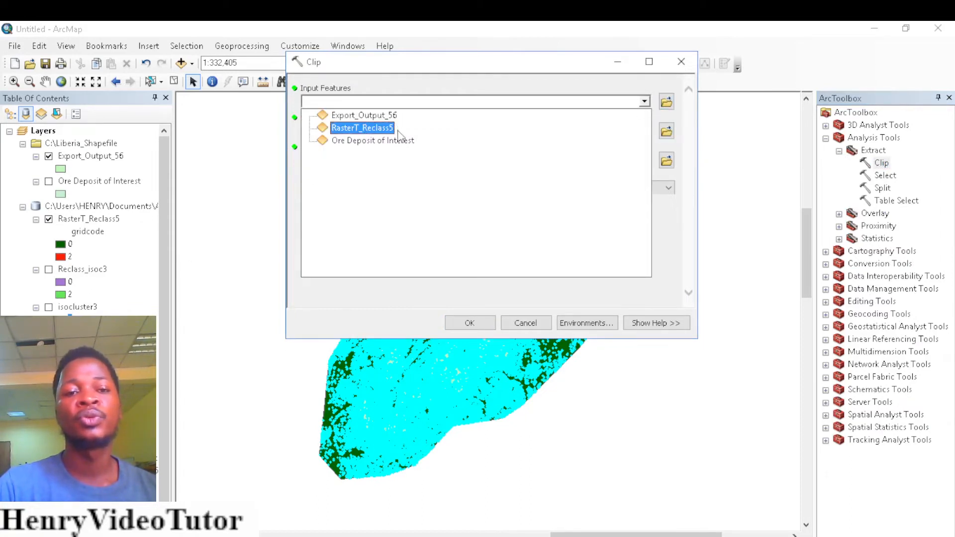
{"action": "left_click", "coordinate": [344, 131]}
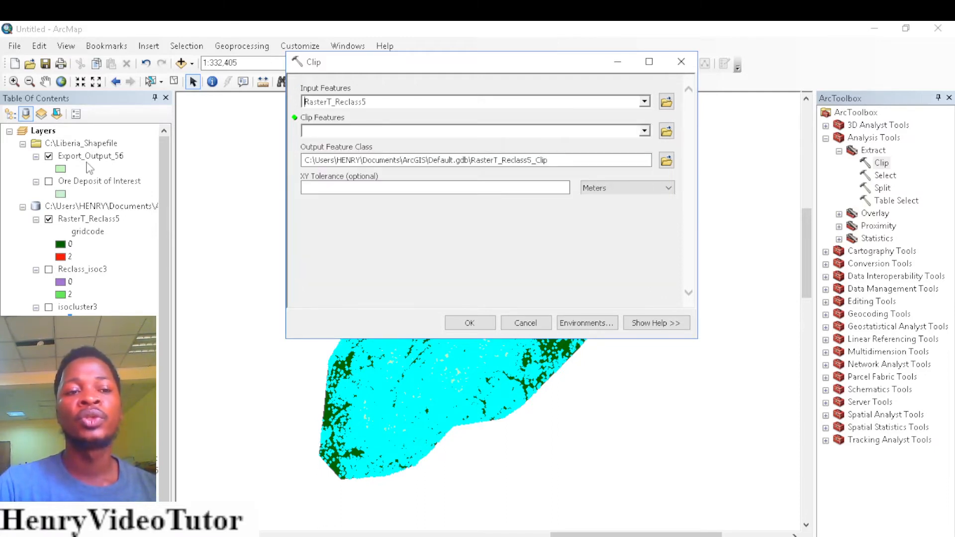
{"action": "left_click", "coordinate": [645, 131]}
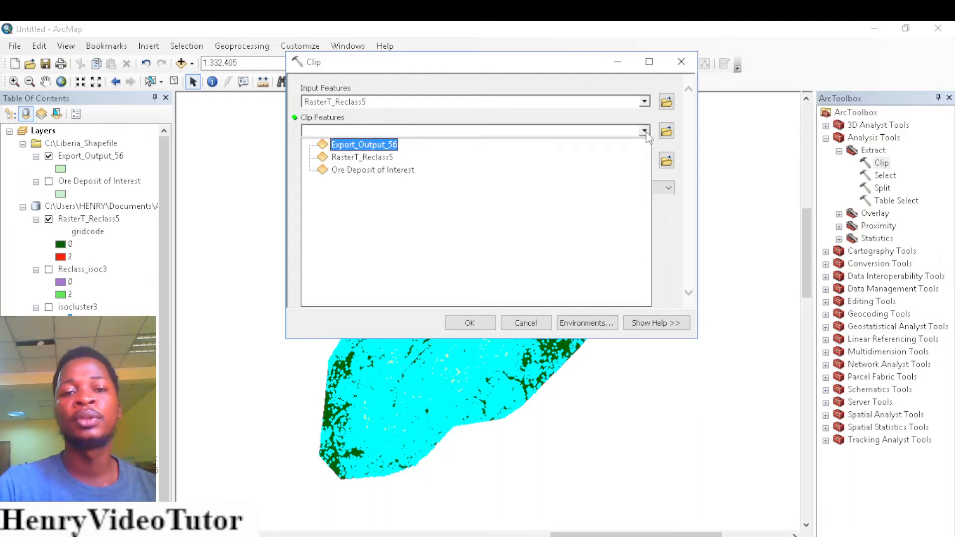
{"action": "left_click", "coordinate": [384, 144]}
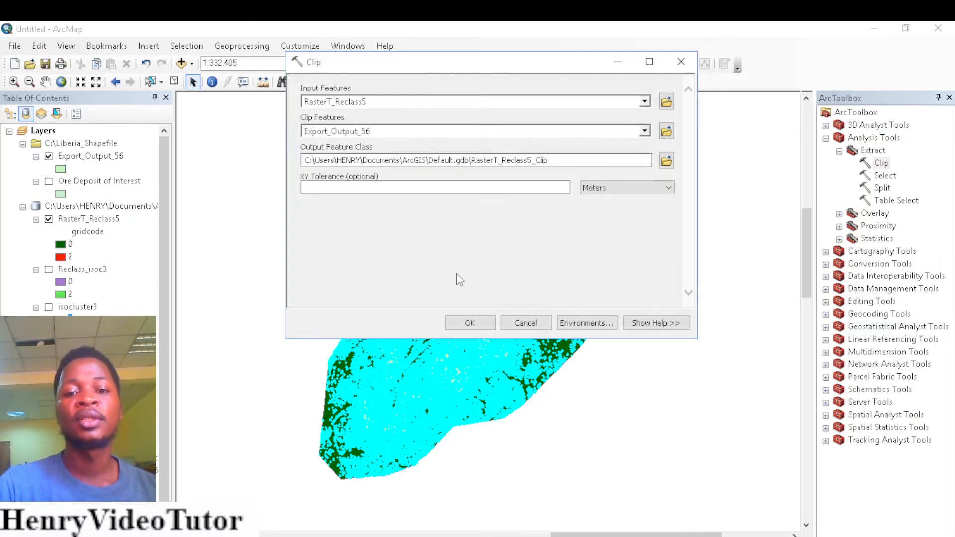
{"action": "left_click", "coordinate": [470, 322]}
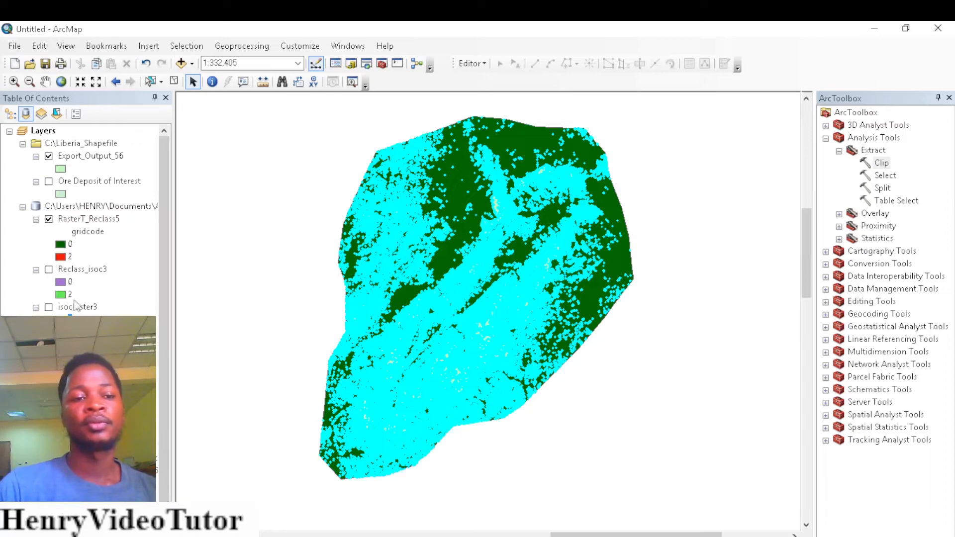
Turn off the RasterT_Reclass5 layer to show only the clipped deposit polygons.
{"action": "left_click_drag", "start_coordinate": [165, 361], "coordinate": [165, 361]}
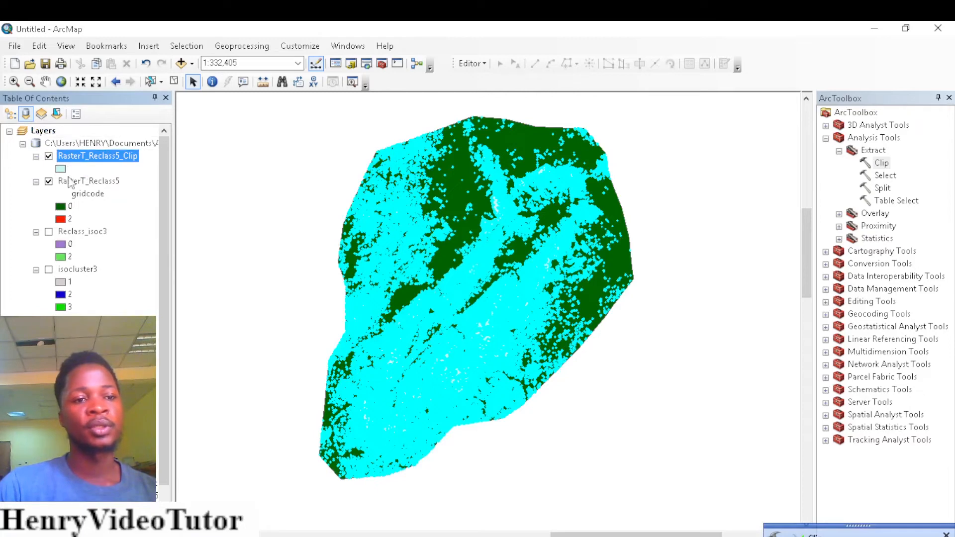
{"action": "left_click", "coordinate": [49, 183]}
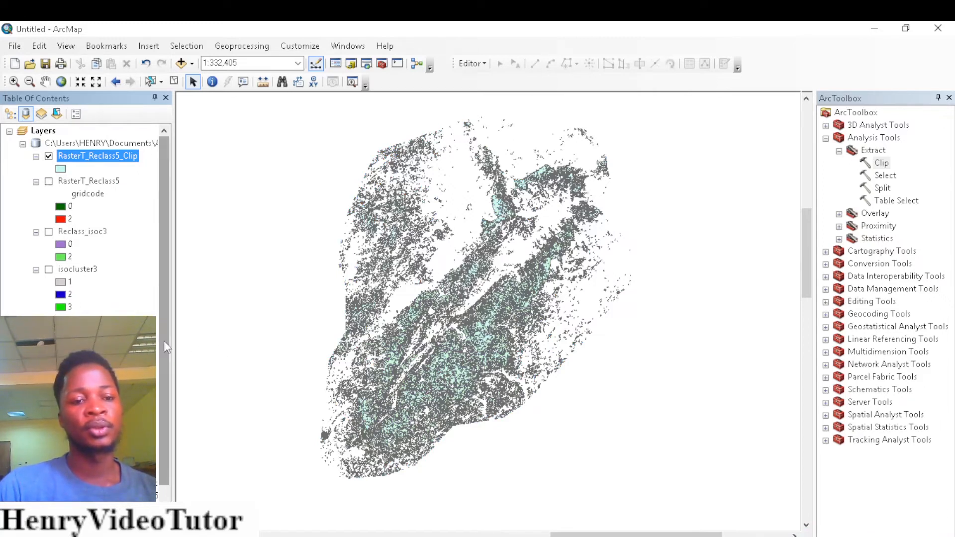
{"action": "scroll", "coordinate": [164, 340], "scroll_direction": "down", "scroll_amount": 1}
{"action": "scroll", "coordinate": [163, 181], "scroll_direction": "up", "scroll_amount": 1}
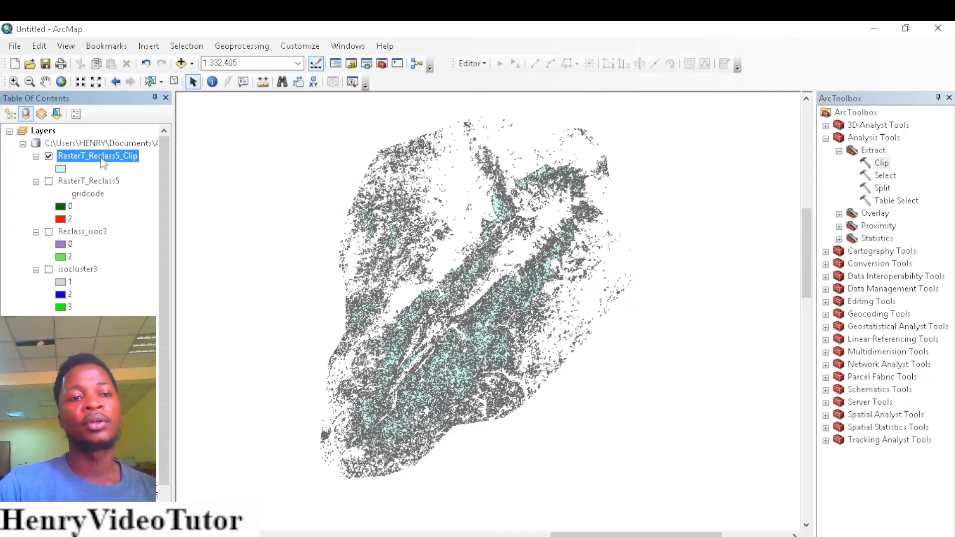
Symbolize RasterT_Reclass5_Clip by unique gridcode values, adding all values and leaving out all other values.
{"action": "double_click", "coordinate": [101, 157]}
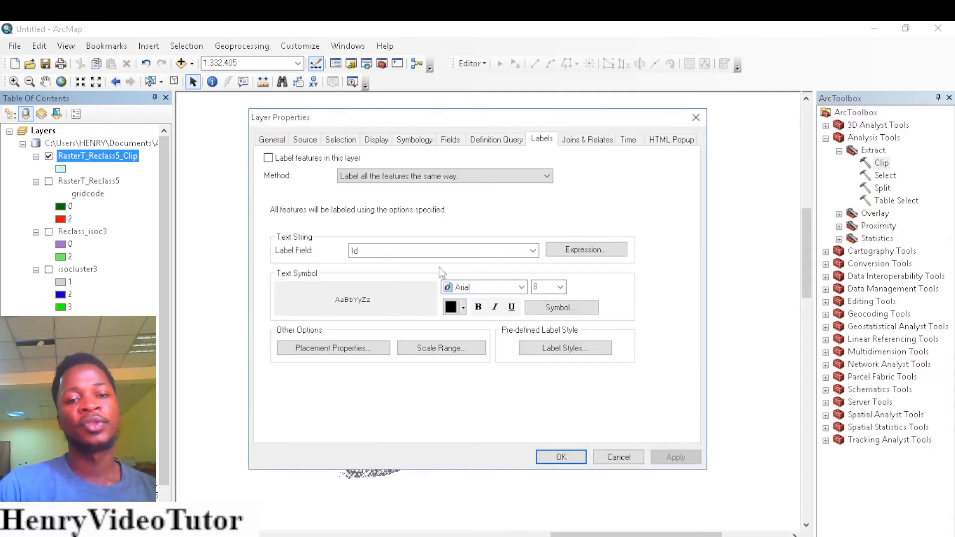
{"action": "left_click", "coordinate": [414, 139]}
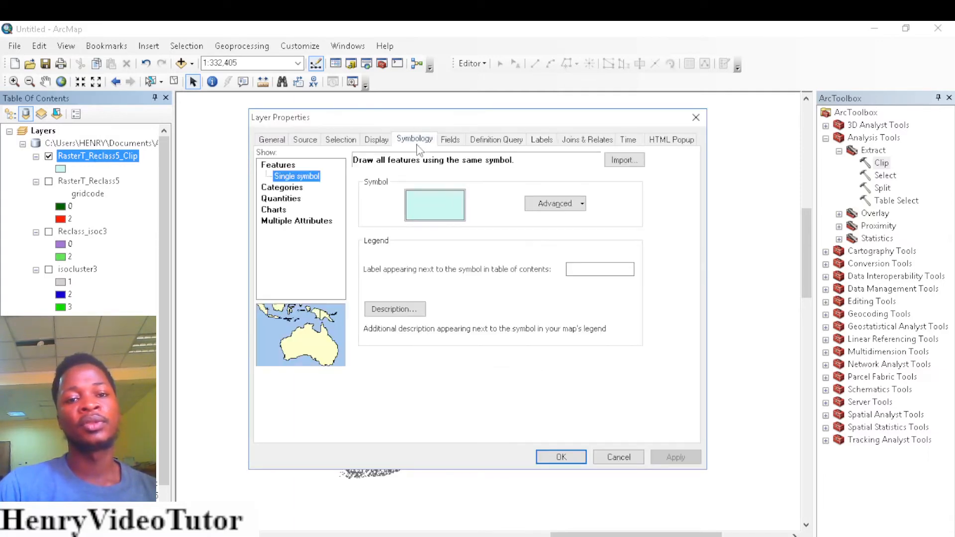
{"action": "left_click", "coordinate": [281, 187]}
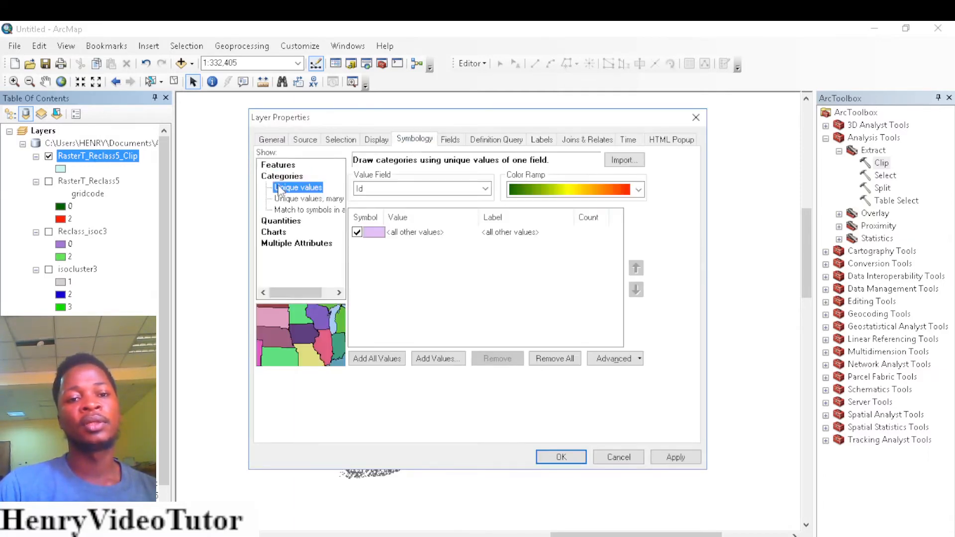
{"action": "left_click", "coordinate": [473, 189]}
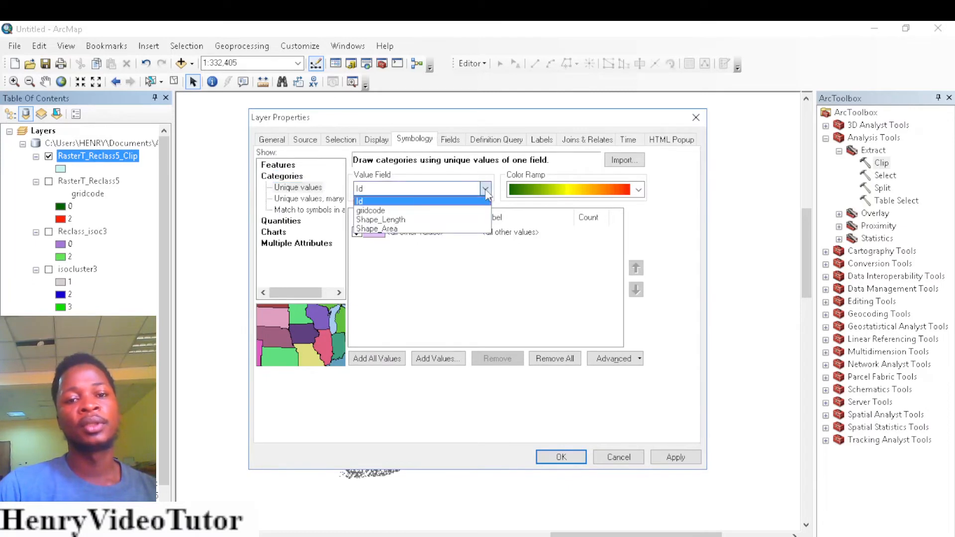
{"action": "left_click", "coordinate": [388, 214]}
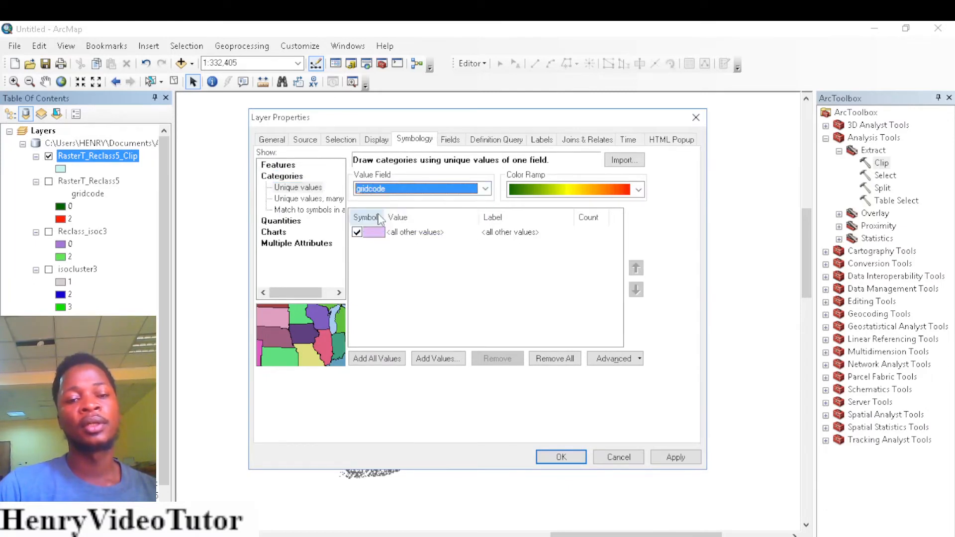
{"action": "left_click", "coordinate": [357, 233]}
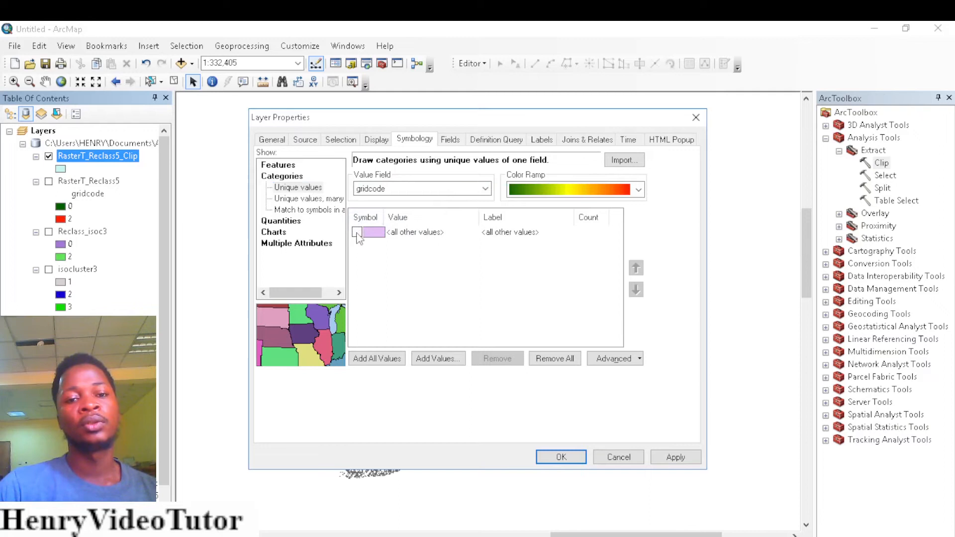
{"action": "left_click", "coordinate": [370, 361]}
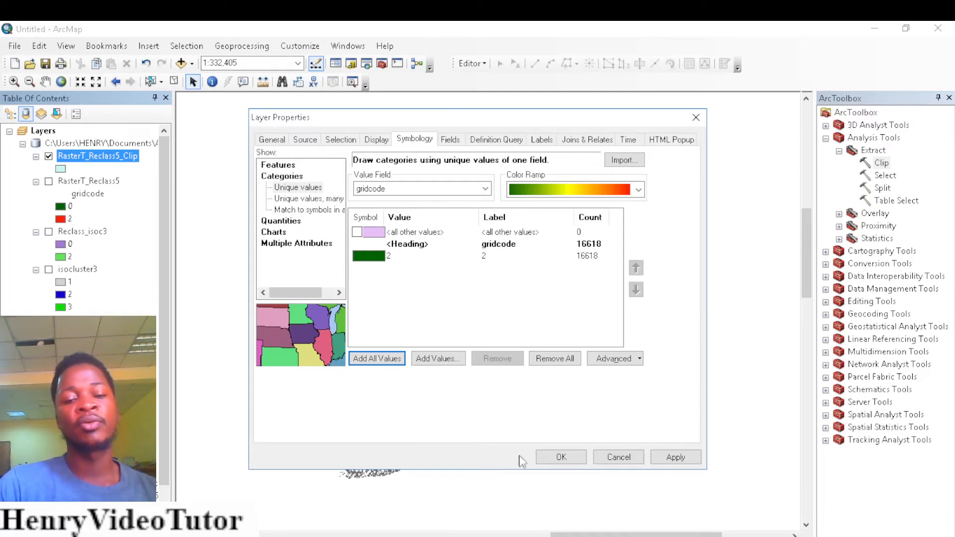
{"action": "left_click", "coordinate": [561, 457]}
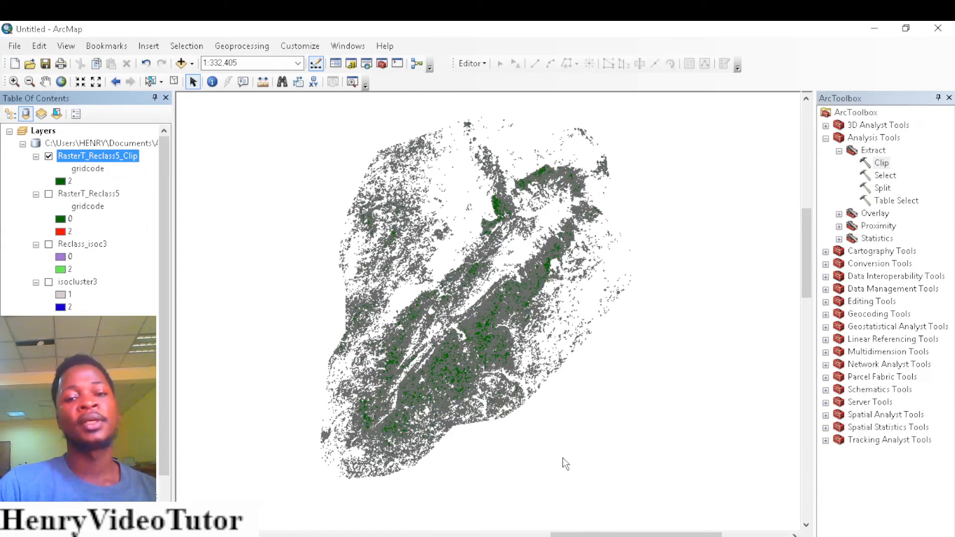
Change the fill color of the RasterT_Reclass5_Clip gridcode 2 symbol to red.
{"action": "double_click", "coordinate": [61, 182]}
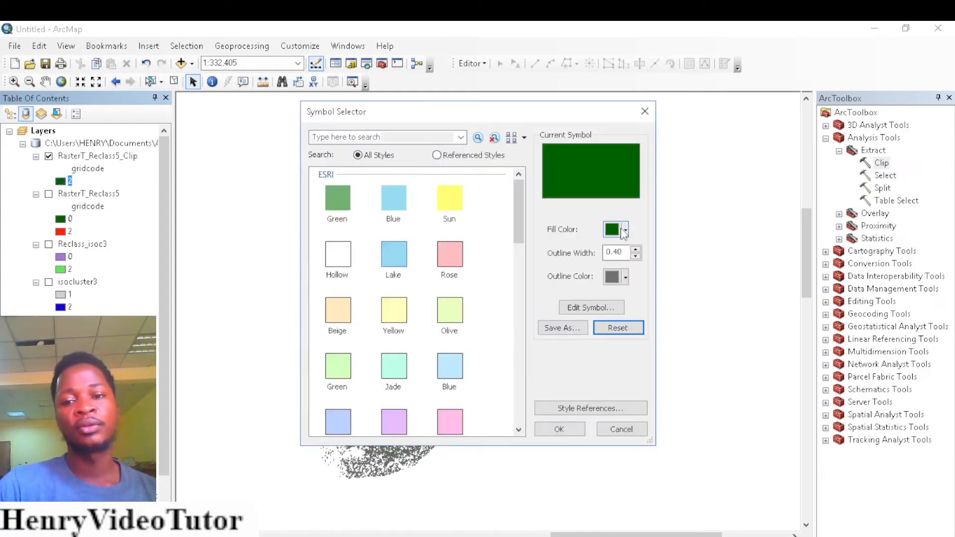
{"action": "left_click", "coordinate": [627, 230]}
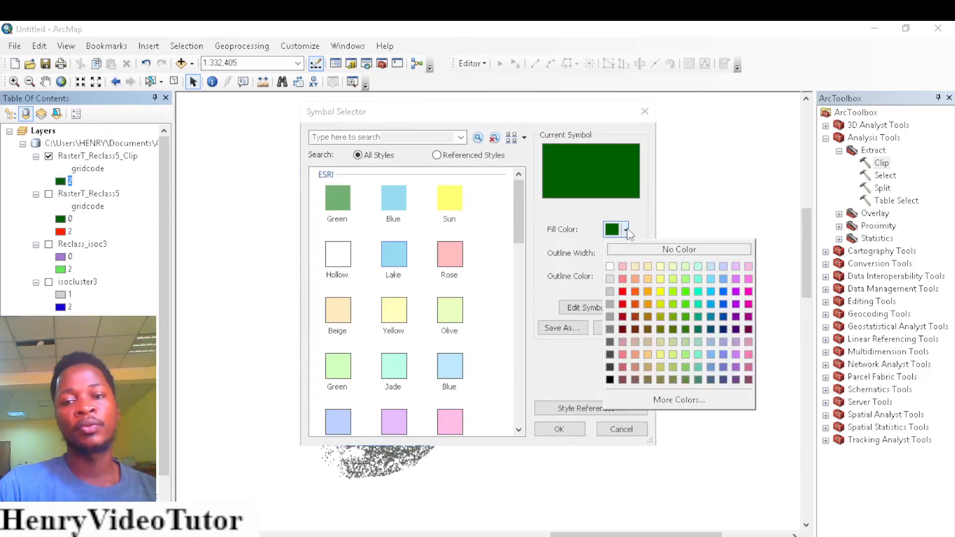
{"action": "left_click", "coordinate": [622, 292]}
{"action": "left_click", "coordinate": [560, 429]}
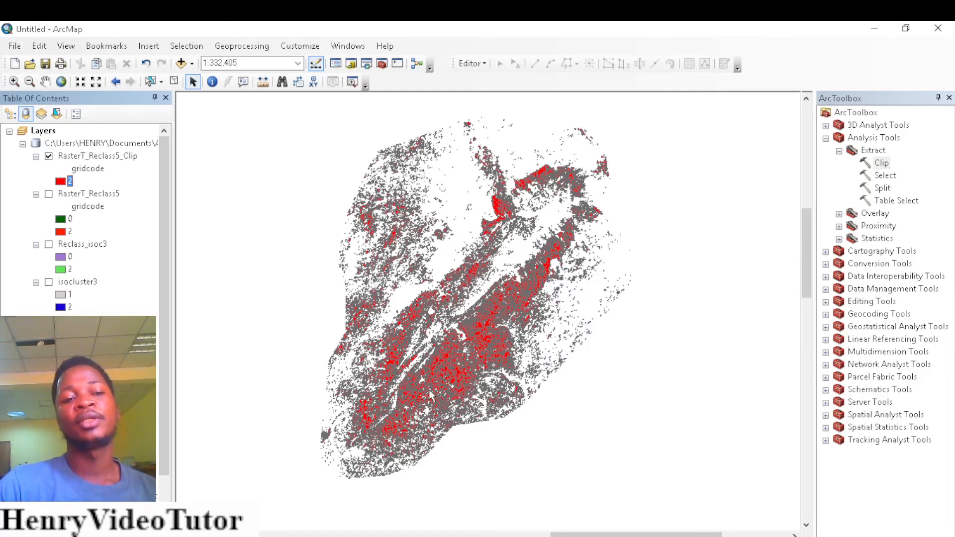
Open the attribute table of RasterT_Reclass5_Clip and add a field named X.
{"action": "left_click", "coordinate": [109, 158]}
{"action": "right_click", "coordinate": [110, 159]}
{"action": "left_click", "coordinate": [154, 198]}
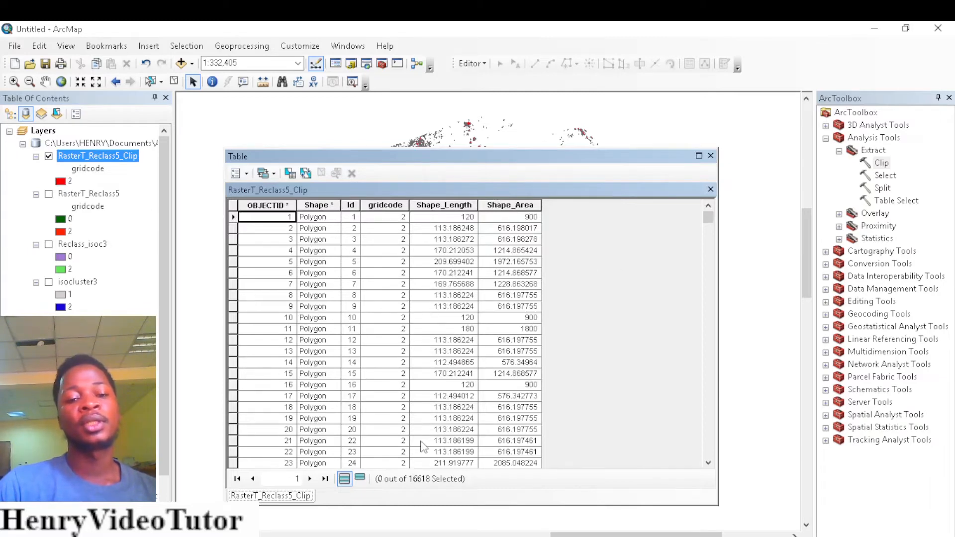
{"action": "left_click", "coordinate": [248, 174]}
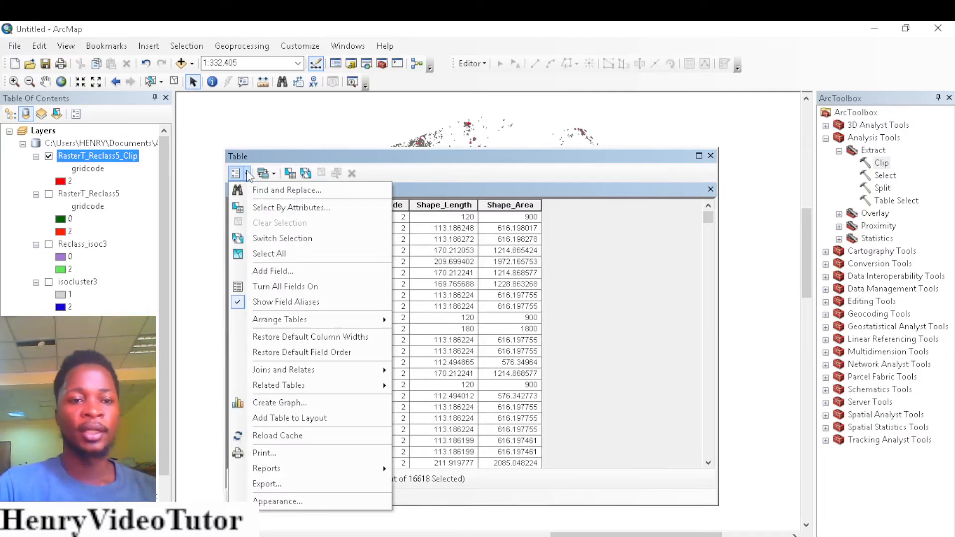
{"action": "left_click", "coordinate": [246, 175]}
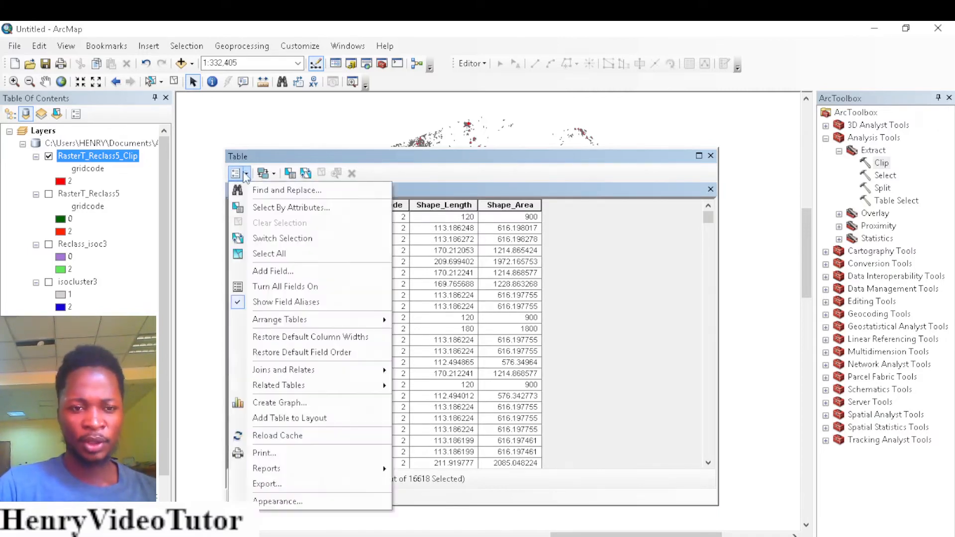
{"action": "left_click", "coordinate": [275, 271]}
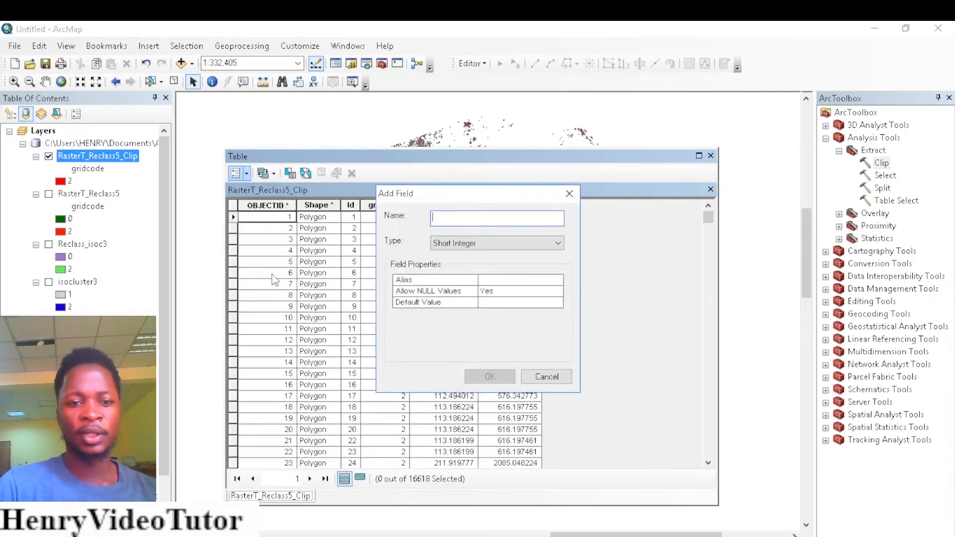
{"action": "type", "text": "X"}
{"action": "key", "text": "Return"}
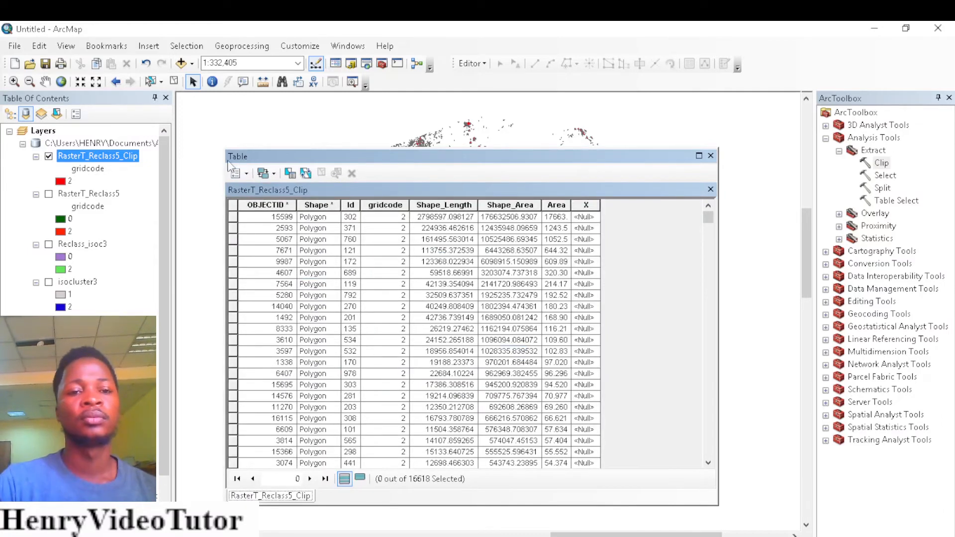
Add a field named Y of type Double to the RasterT_Reclass5_Clip attribute table.
{"action": "left_click", "coordinate": [240, 172]}
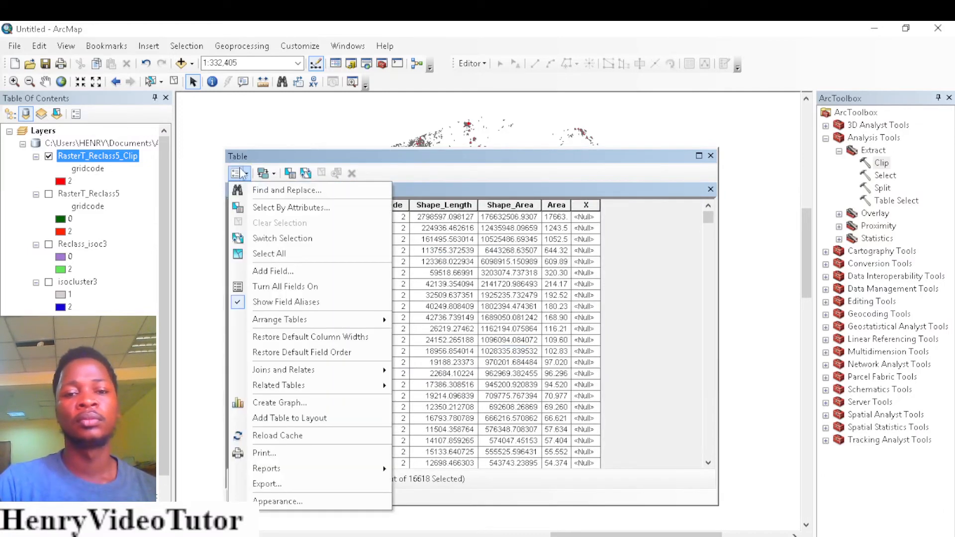
{"action": "left_click", "coordinate": [277, 274]}
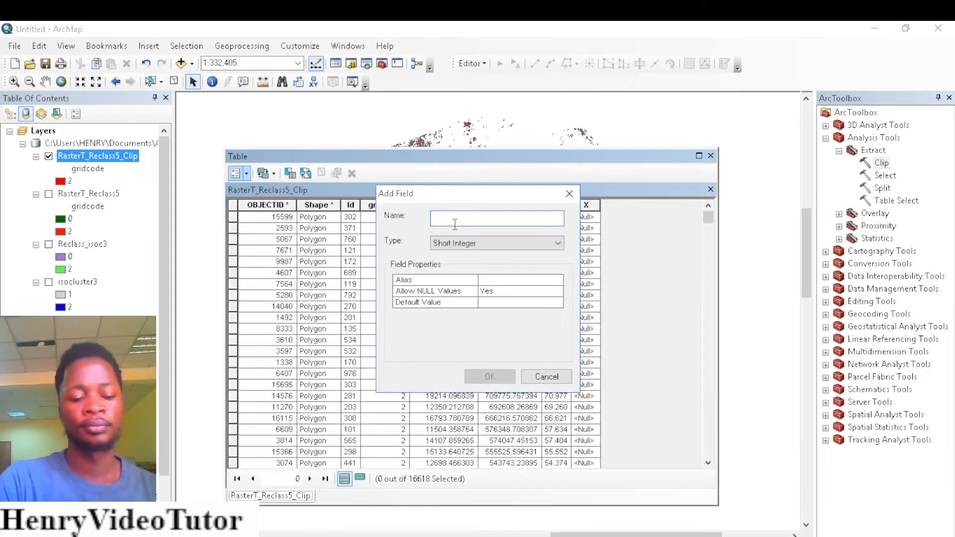
{"action": "type", "text": "Y"}
{"action": "left_click", "coordinate": [498, 243]}
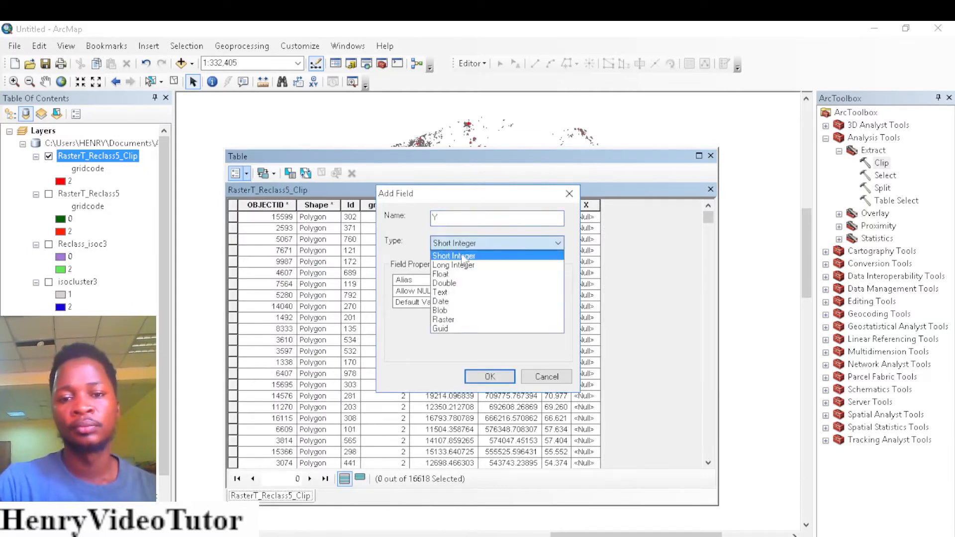
{"action": "left_click", "coordinate": [448, 284]}
{"action": "left_click", "coordinate": [488, 377]}
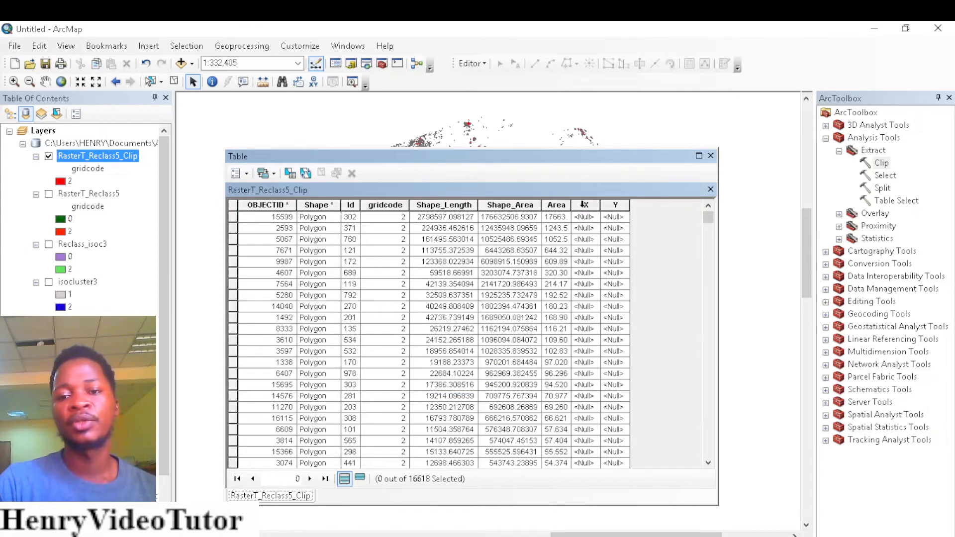
Calculate the X field's geometry as X Coordinate of Centroid, using the data frame's coordinate system and Decimal Degrees.
{"action": "left_click", "coordinate": [584, 205]}
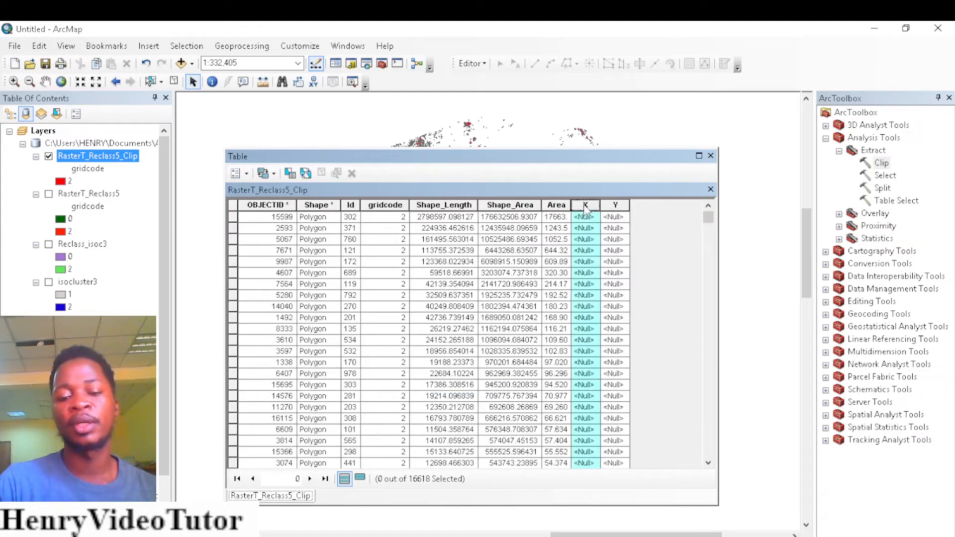
{"action": "right_click", "coordinate": [586, 209]}
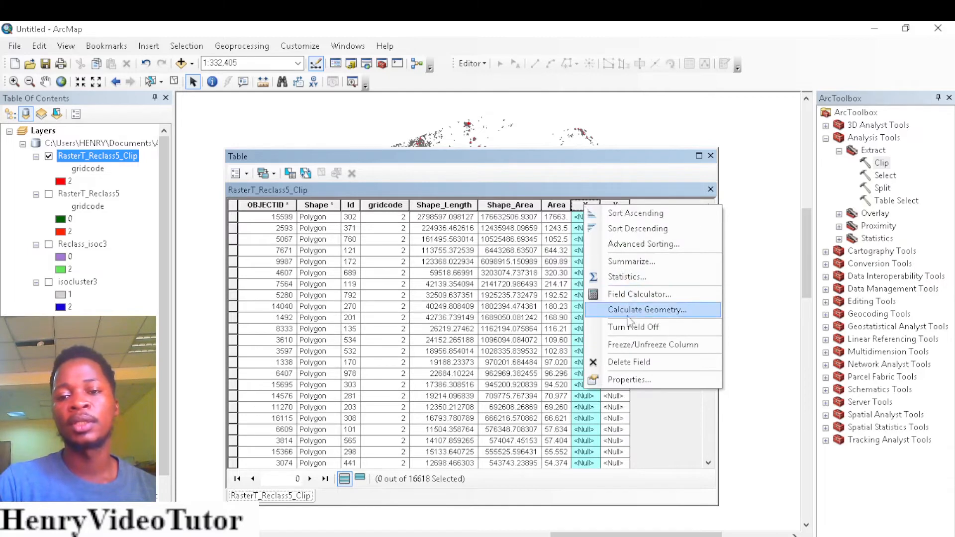
{"action": "left_click", "coordinate": [644, 310]}
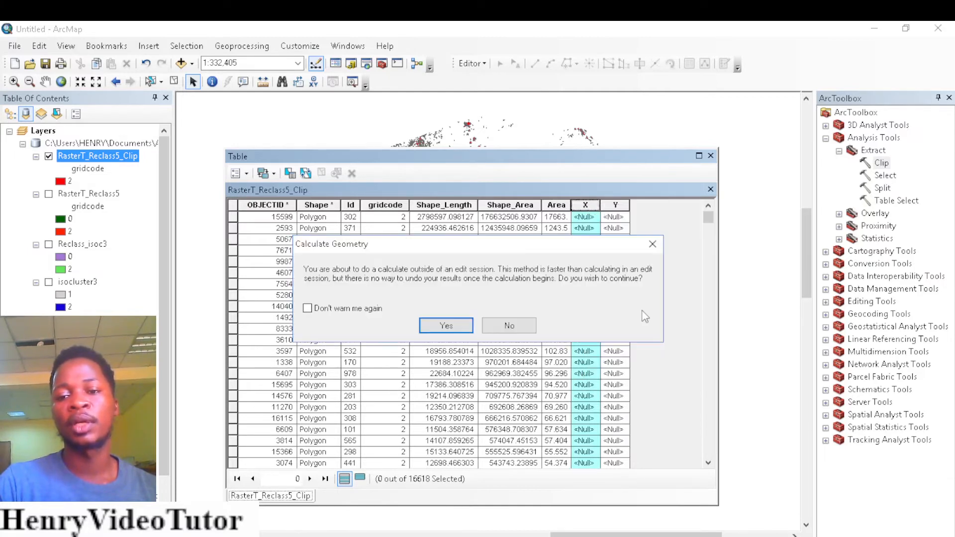
{"action": "left_click", "coordinate": [441, 326]}
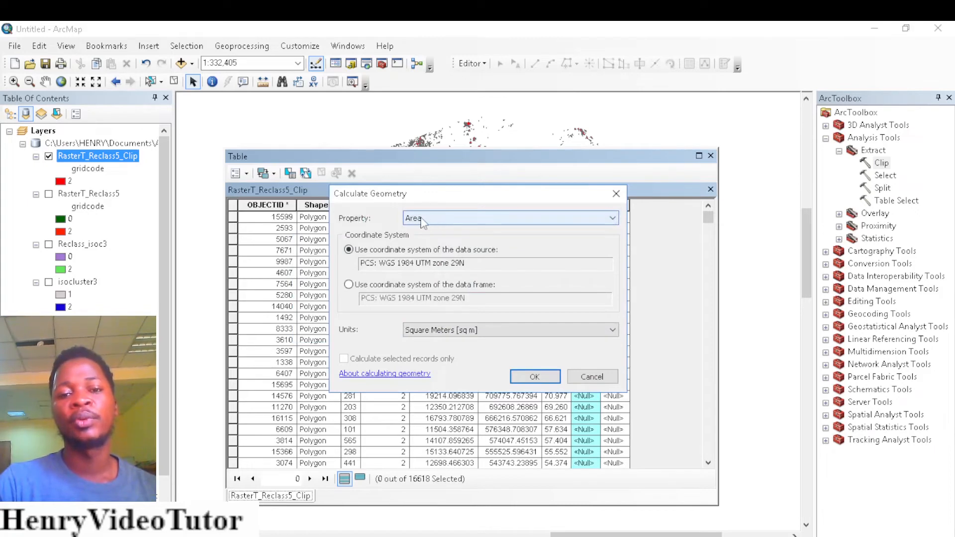
{"action": "left_click", "coordinate": [441, 221]}
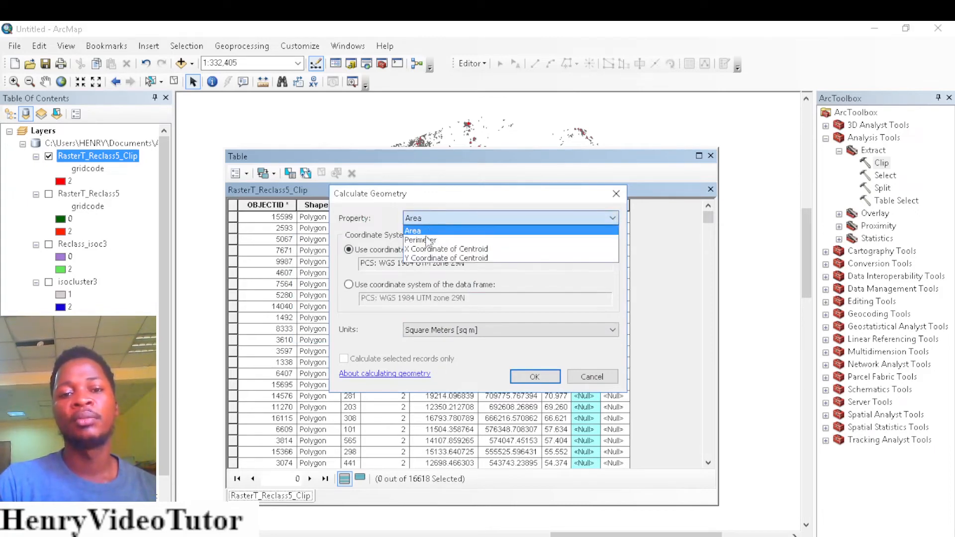
{"action": "left_click", "coordinate": [480, 250]}
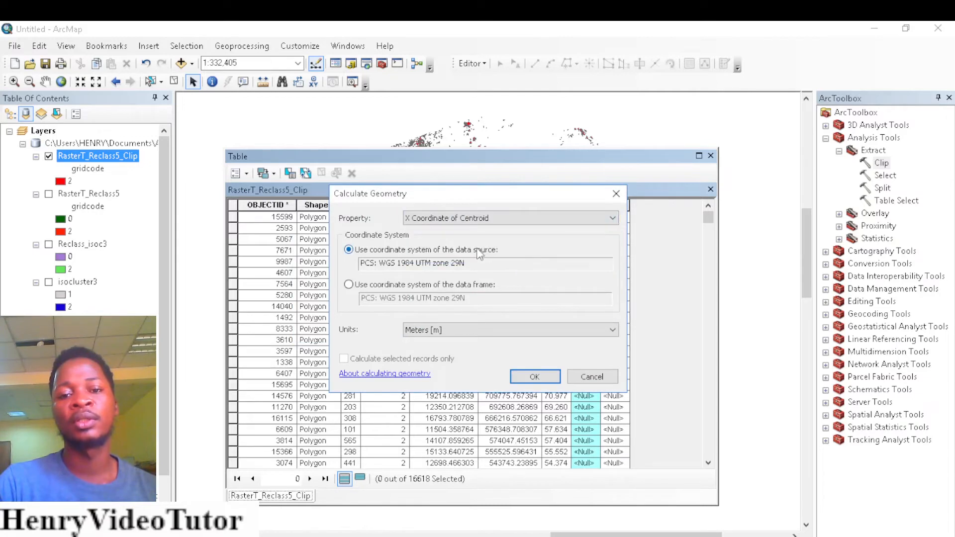
{"action": "left_click", "coordinate": [349, 285]}
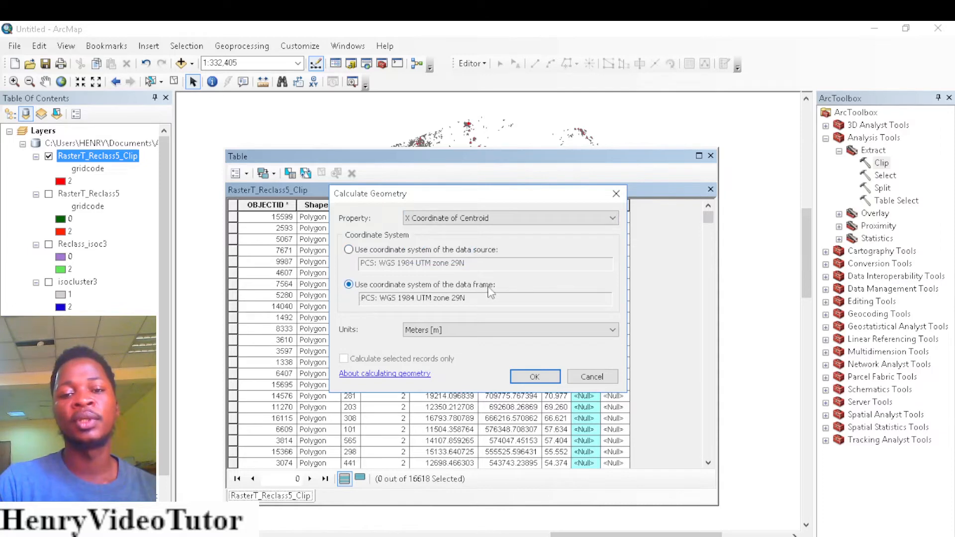
{"action": "left_click", "coordinate": [438, 331]}
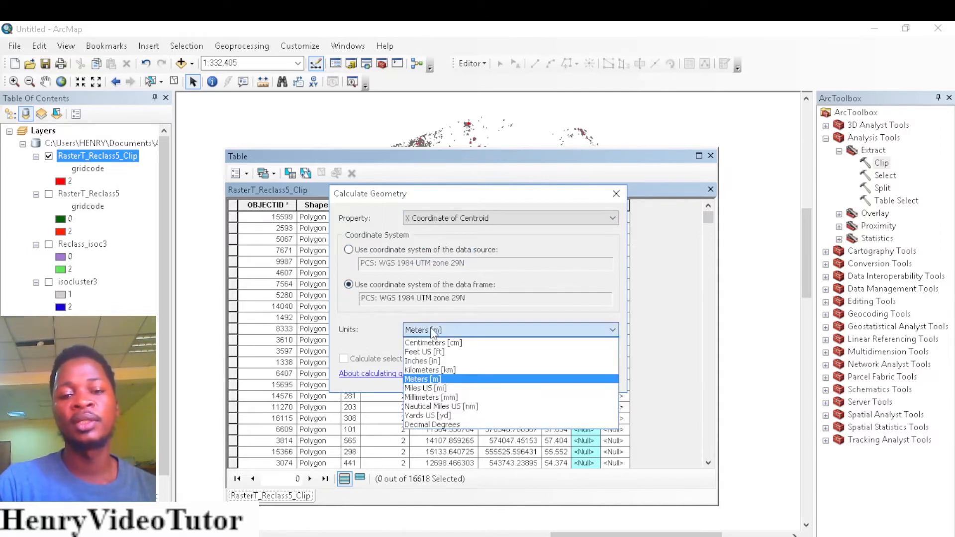
{"action": "left_click", "coordinate": [440, 426]}
{"action": "left_click", "coordinate": [535, 379]}
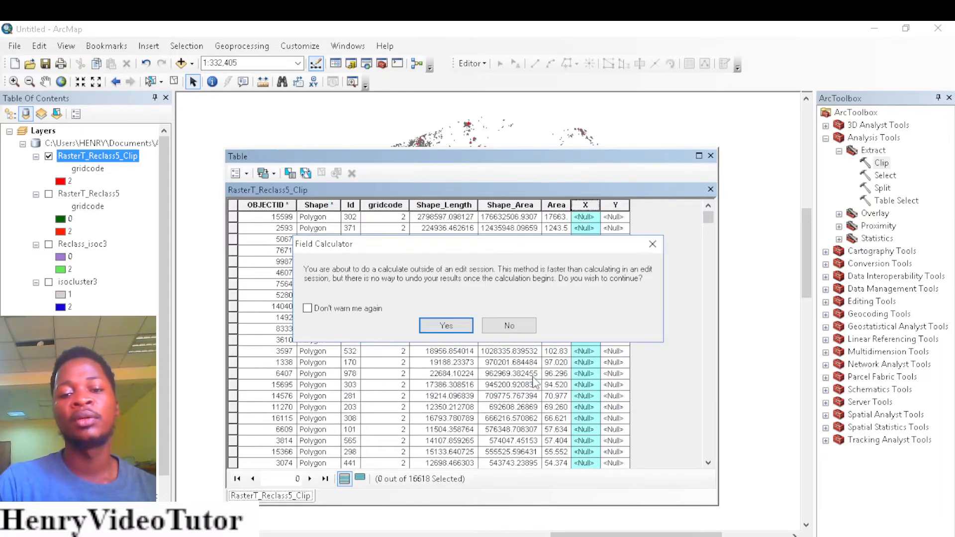
{"action": "left_click", "coordinate": [437, 325]}
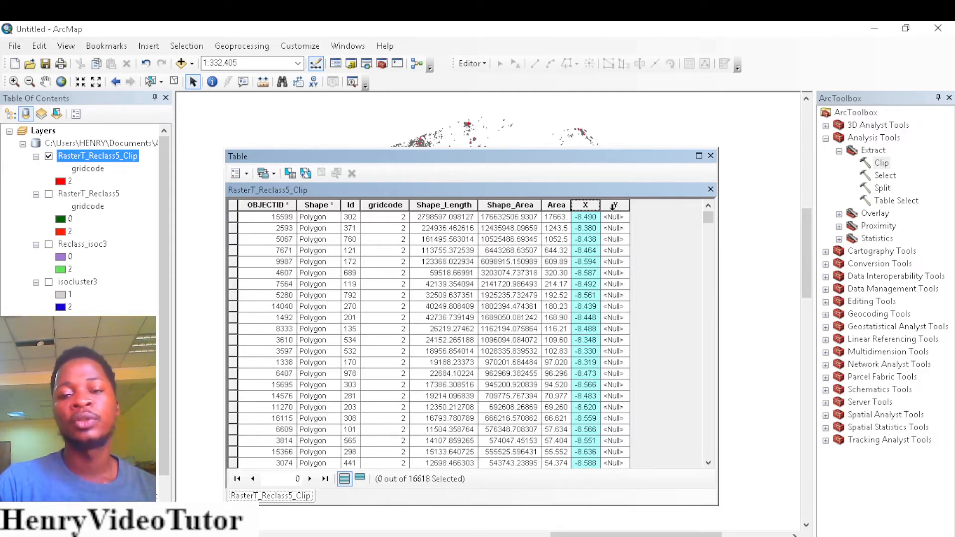
Calculate the Y field's geometry as Y Coordinate of Centroid, using the data frame's coordinate system and Decimal Degrees.
{"action": "left_click", "coordinate": [615, 205]}
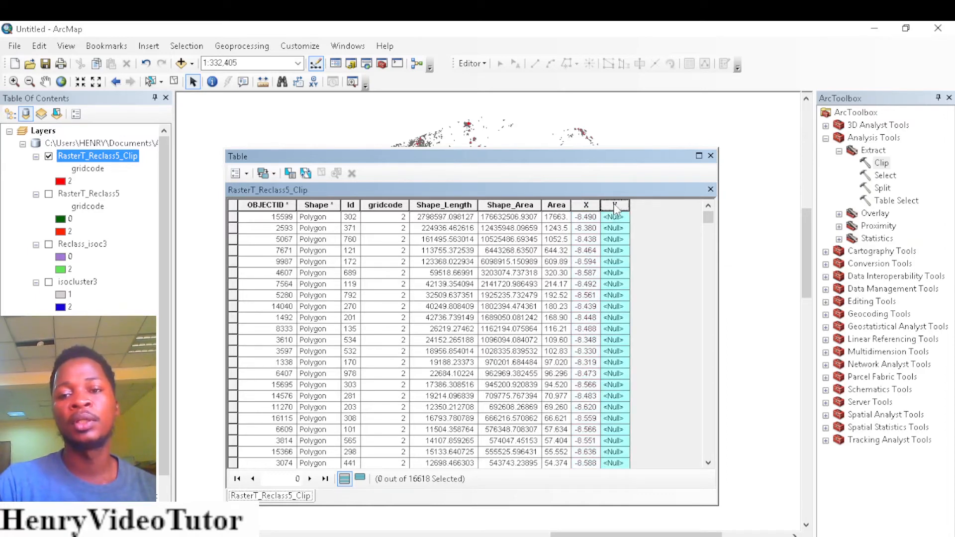
{"action": "right_click", "coordinate": [616, 209]}
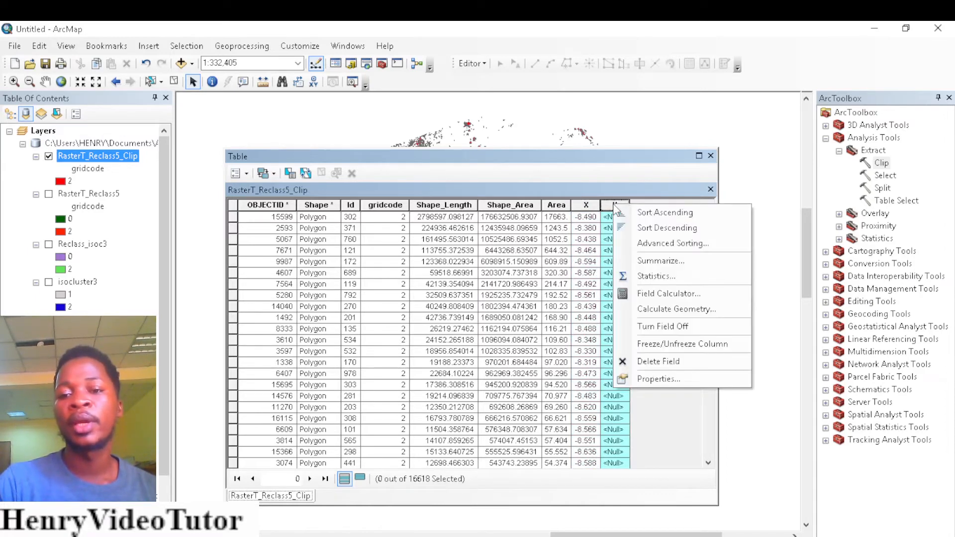
{"action": "left_click", "coordinate": [652, 311]}
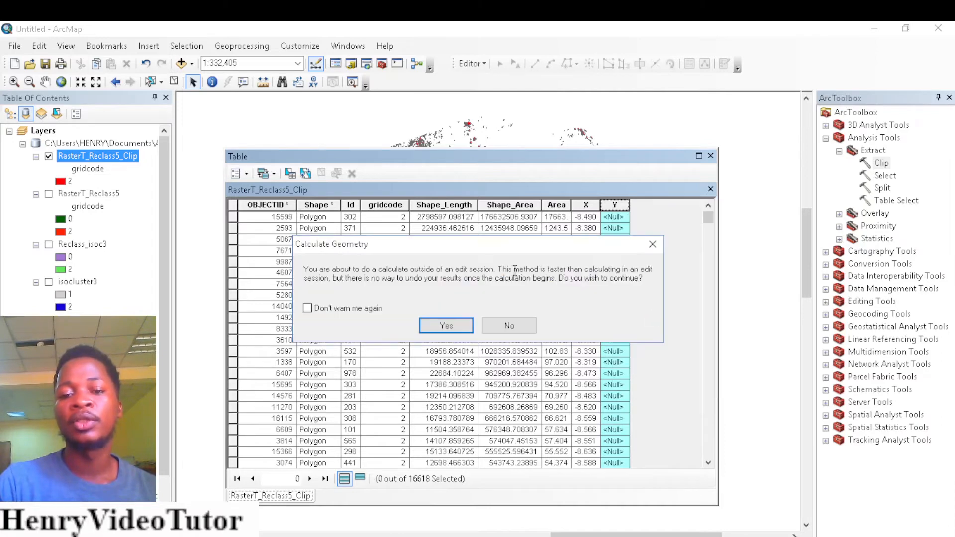
{"action": "left_click", "coordinate": [447, 326]}
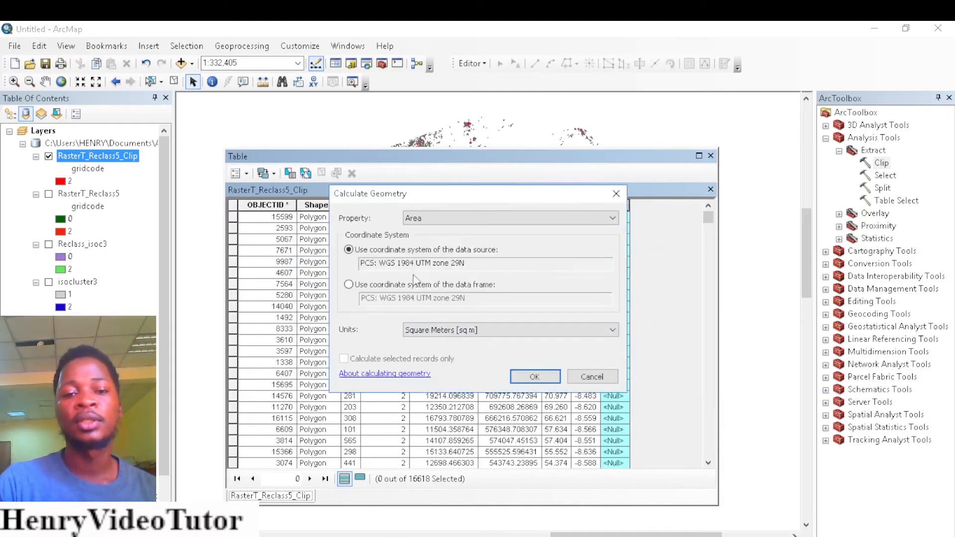
{"action": "left_click", "coordinate": [444, 218]}
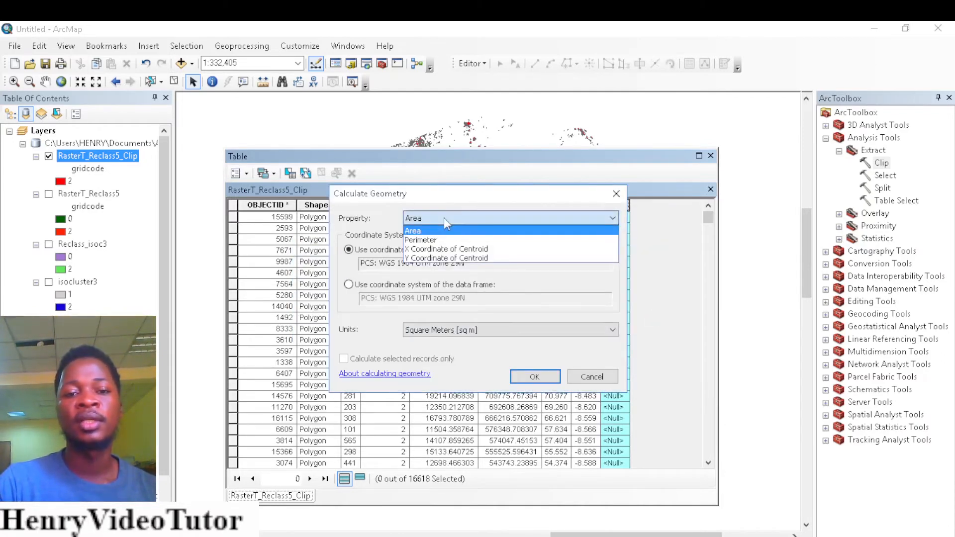
{"action": "left_click", "coordinate": [426, 258]}
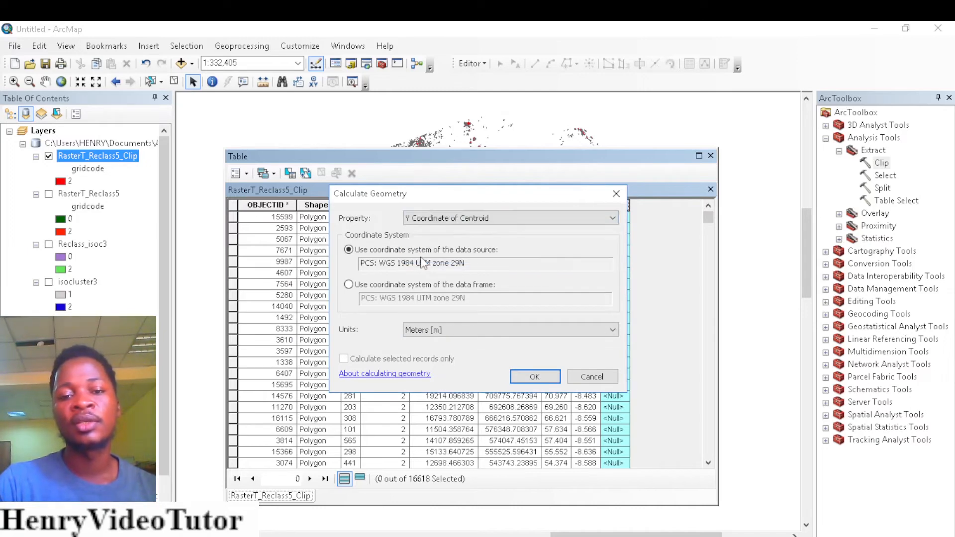
{"action": "left_click", "coordinate": [349, 285]}
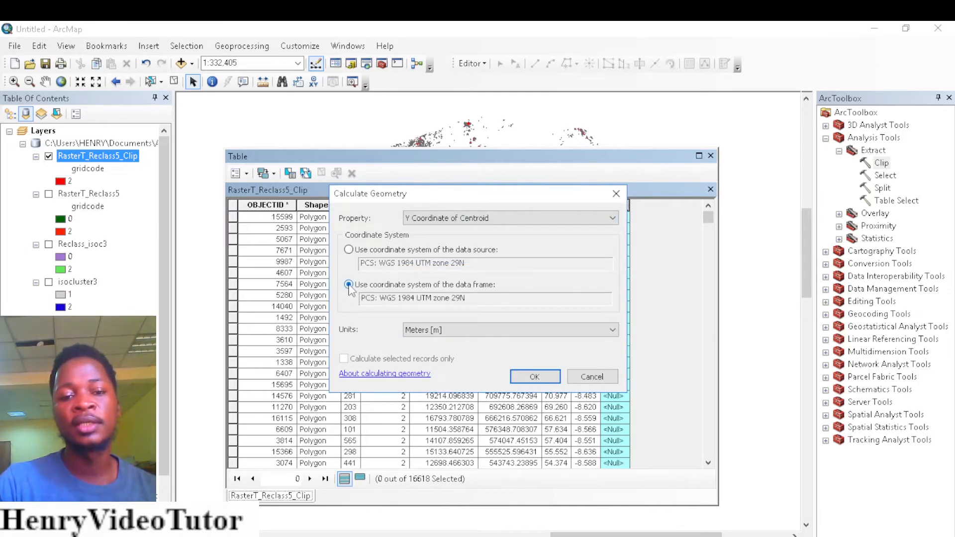
{"action": "left_click", "coordinate": [453, 331]}
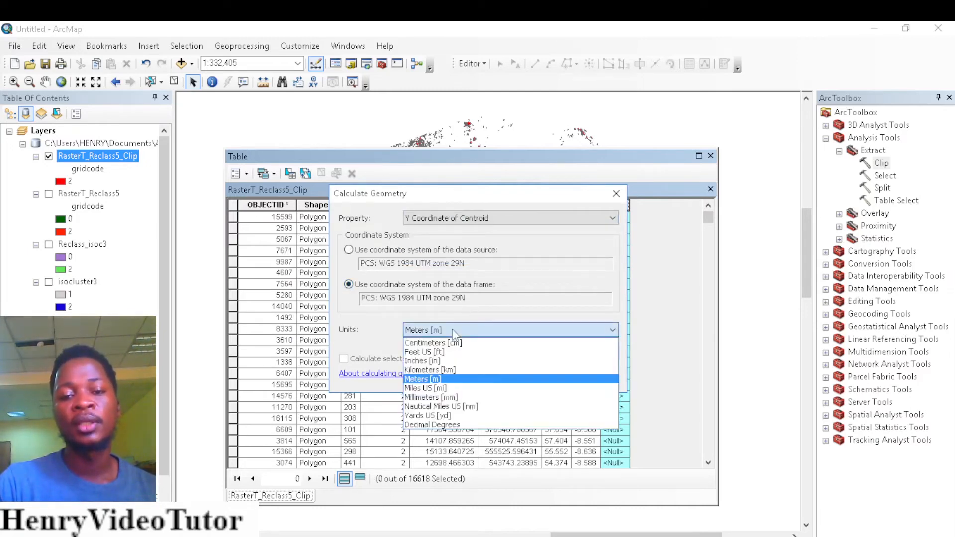
{"action": "left_click", "coordinate": [427, 425]}
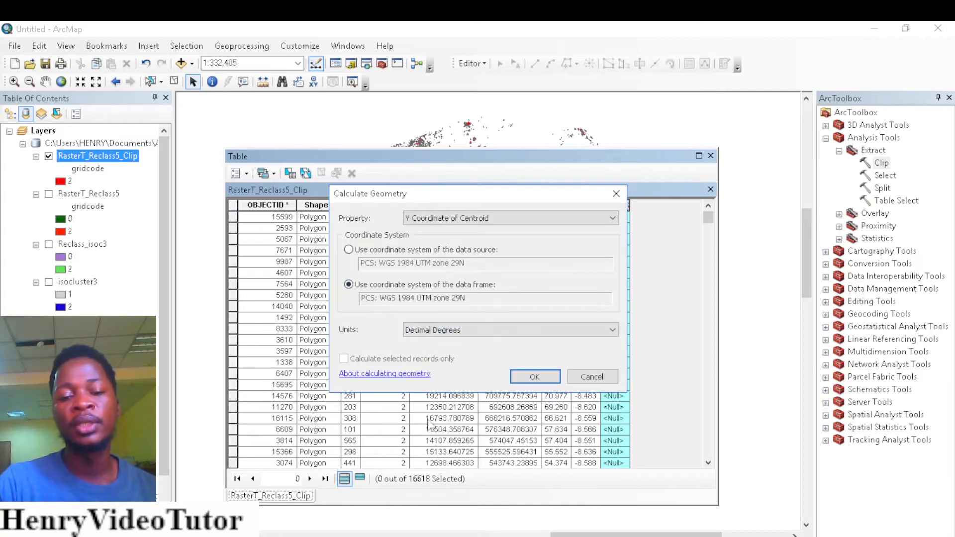
{"action": "left_click", "coordinate": [529, 380]}
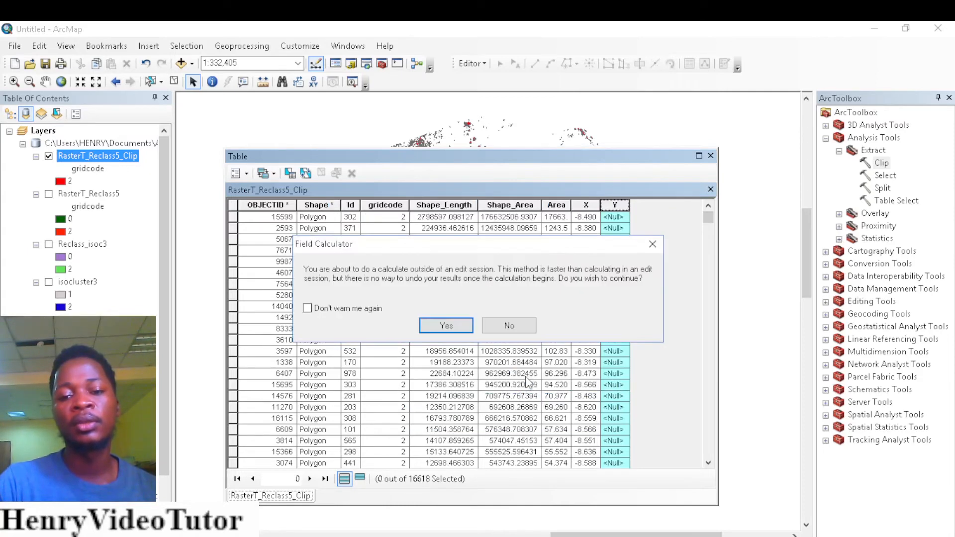
{"action": "left_click", "coordinate": [450, 326]}
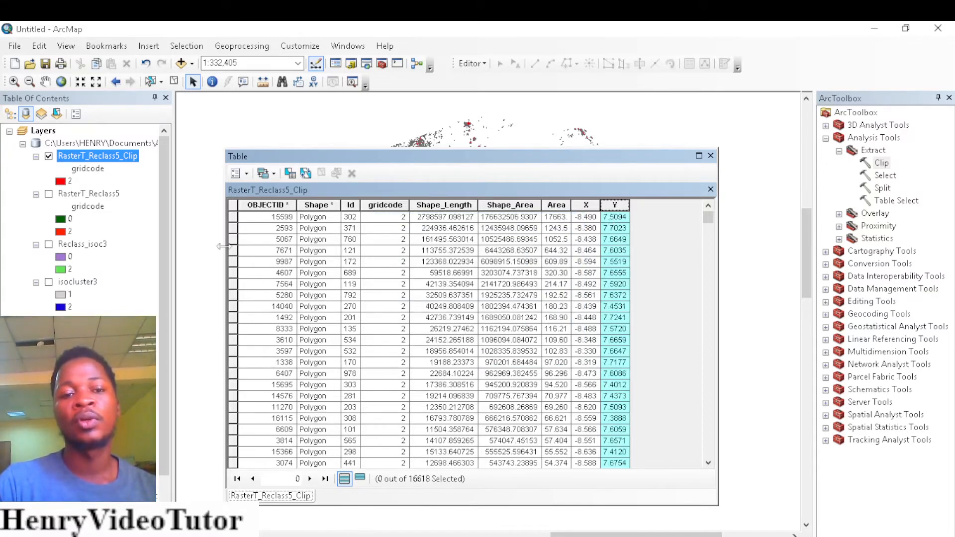
Select the record of the polygon with the largest area and show only the selected records in the table.
{"action": "left_click", "coordinate": [233, 217]}
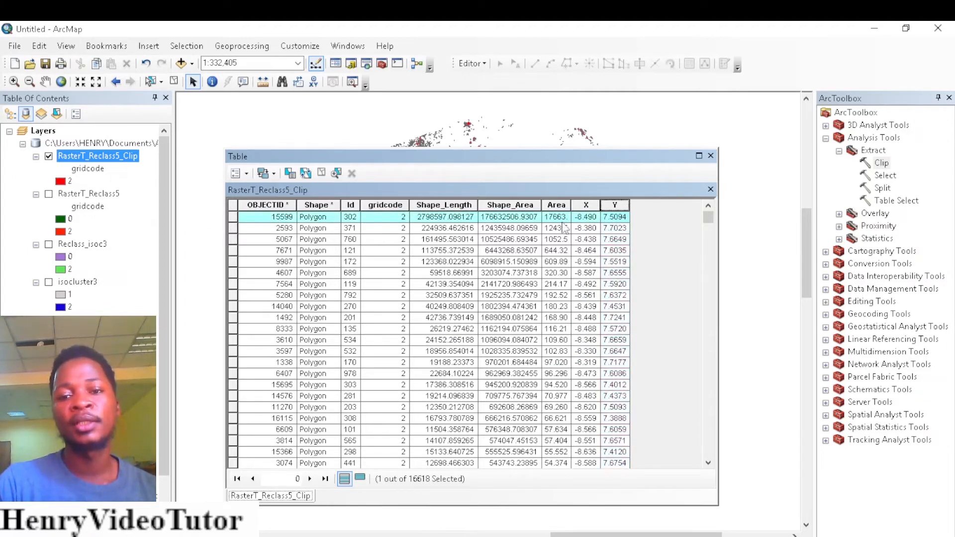
{"action": "left_click", "coordinate": [360, 479]}
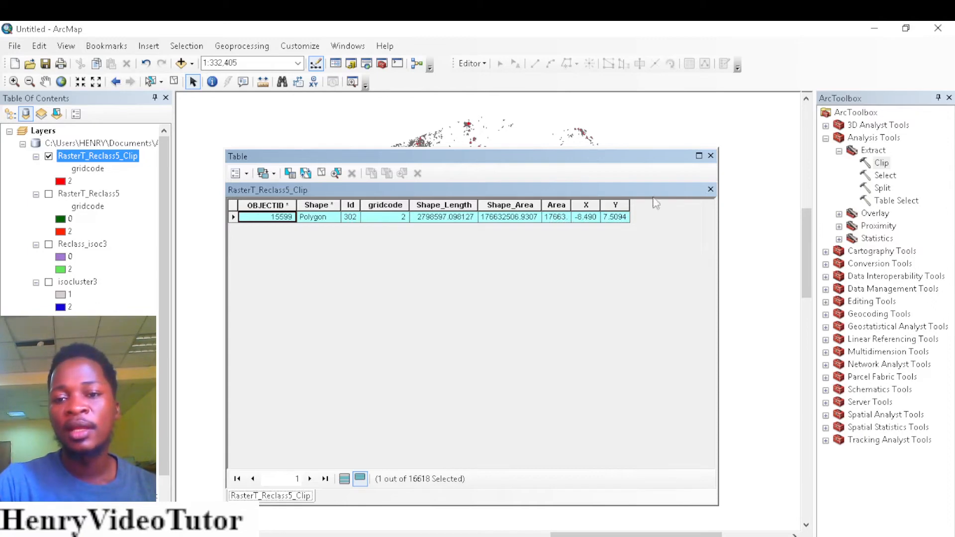
Close the attribute table, clear the selected polygon, and switch the map to layout view.
{"action": "left_click", "coordinate": [711, 155]}
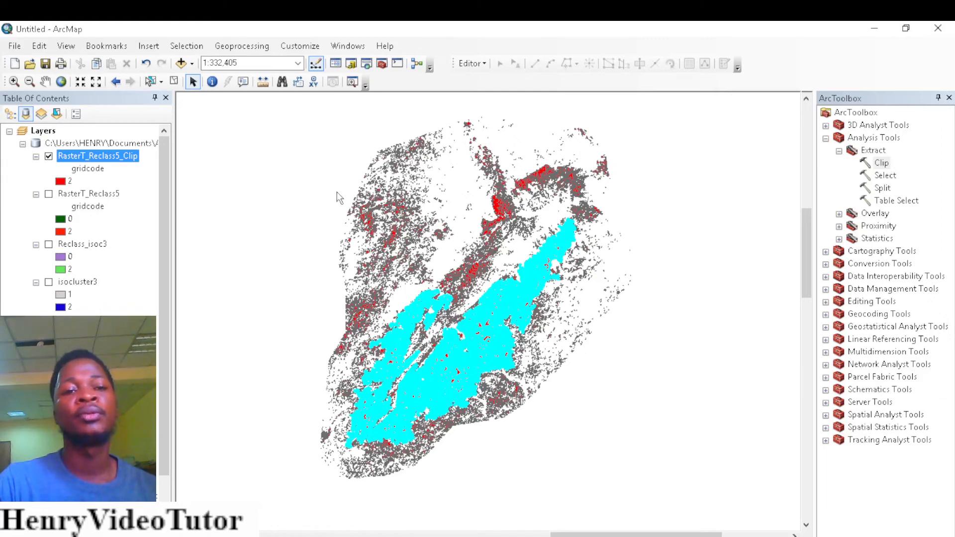
{"action": "left_click", "coordinate": [174, 81]}
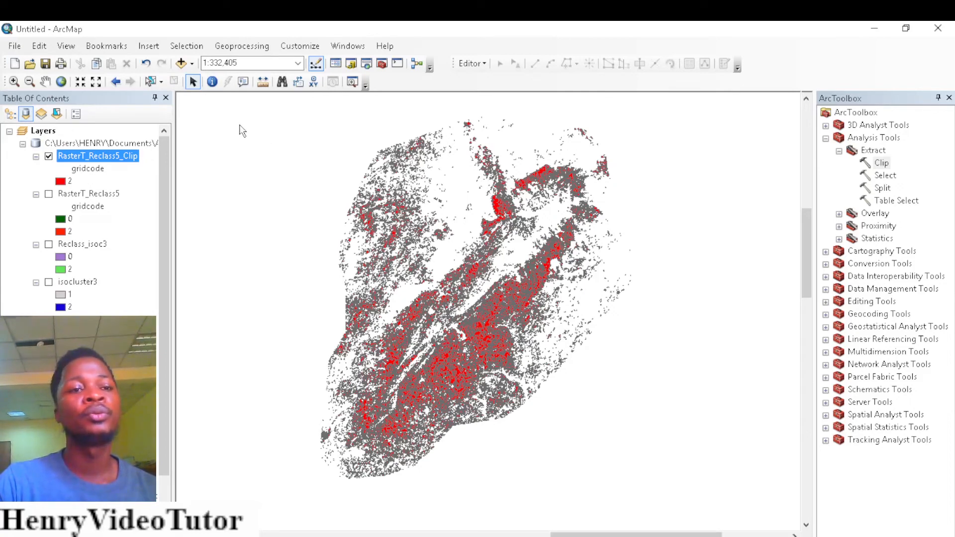
{"action": "left_click", "coordinate": [66, 46]}
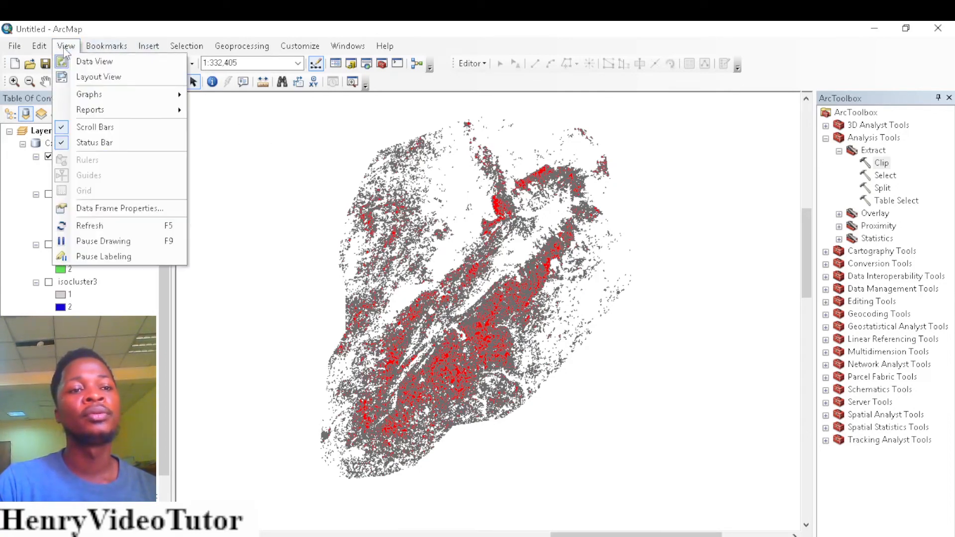
{"action": "left_click", "coordinate": [94, 77]}
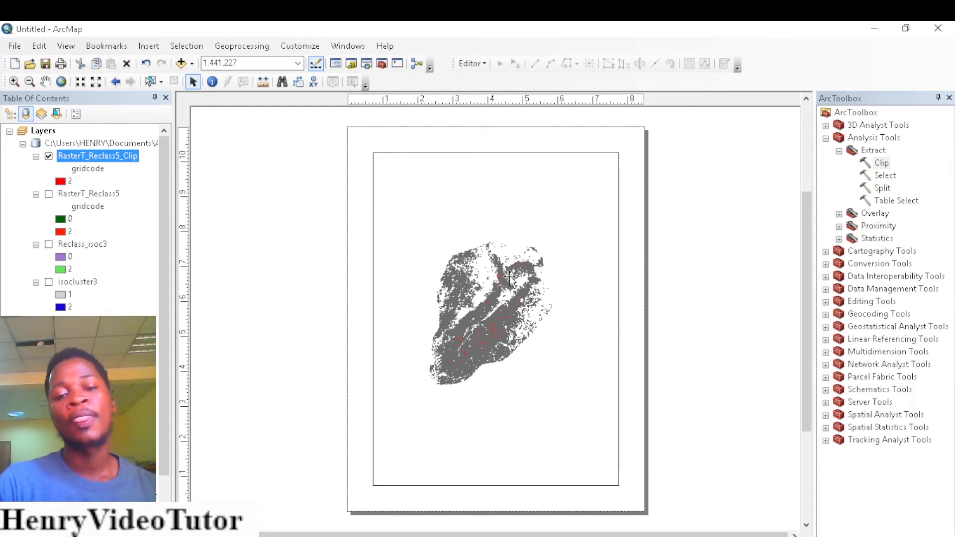
Resize the data frame to span nearly the page width in its upper half, and fit it to the RasterT_Reclass5_Clip layer's extent.
{"action": "left_click", "coordinate": [485, 330]}
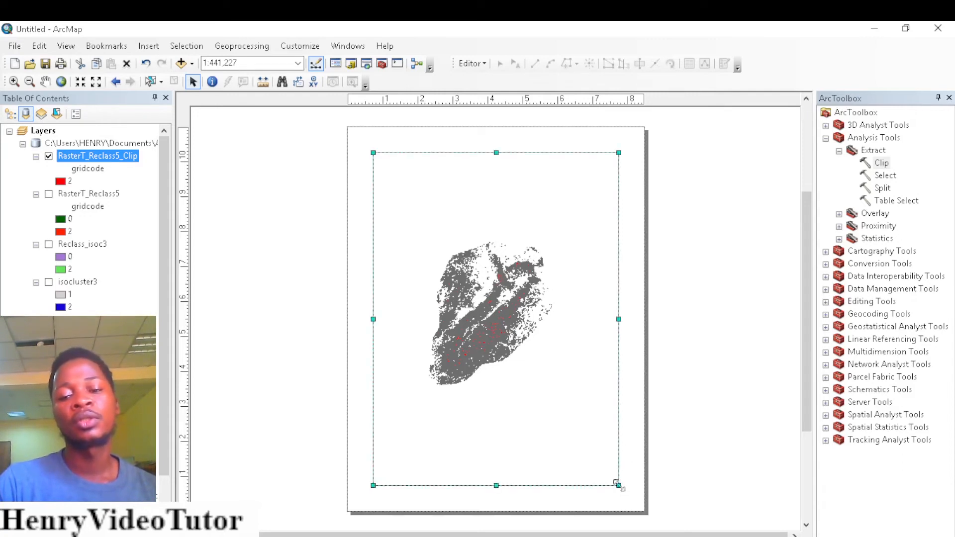
{"action": "left_click_drag", "start_coordinate": [620, 486], "coordinate": [568, 394]}
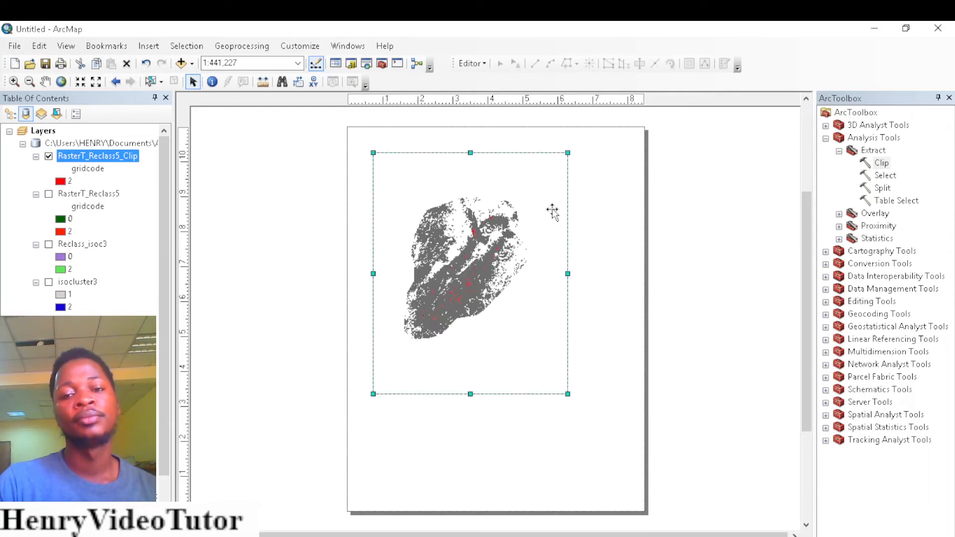
{"action": "left_click_drag", "start_coordinate": [567, 394], "coordinate": [542, 344]}
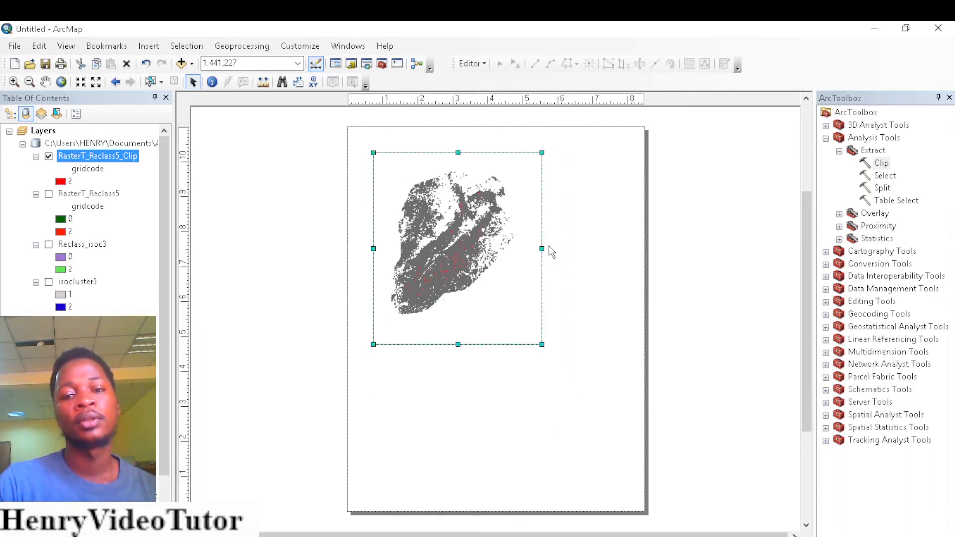
{"action": "left_click_drag", "start_coordinate": [542, 248], "coordinate": [617, 242]}
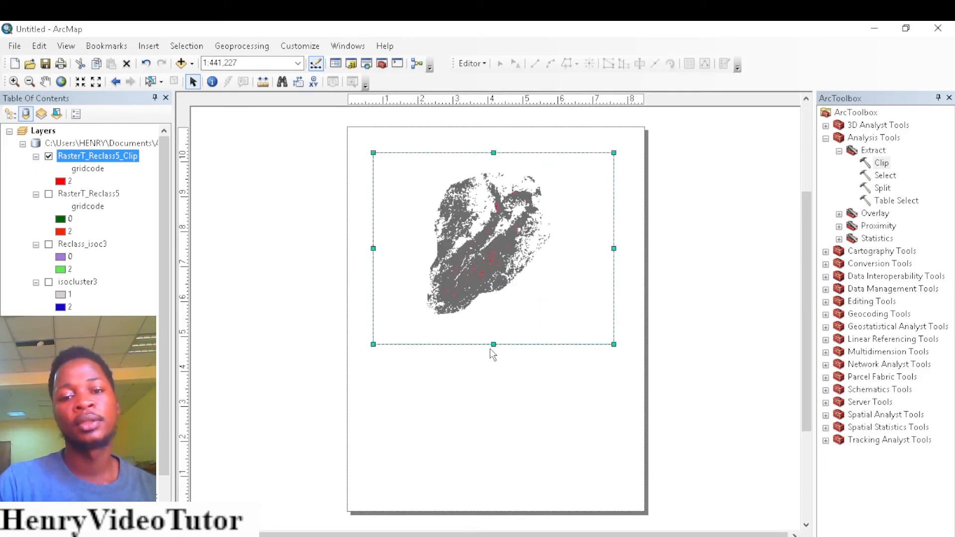
{"action": "left_click_drag", "start_coordinate": [493, 343], "coordinate": [493, 330]}
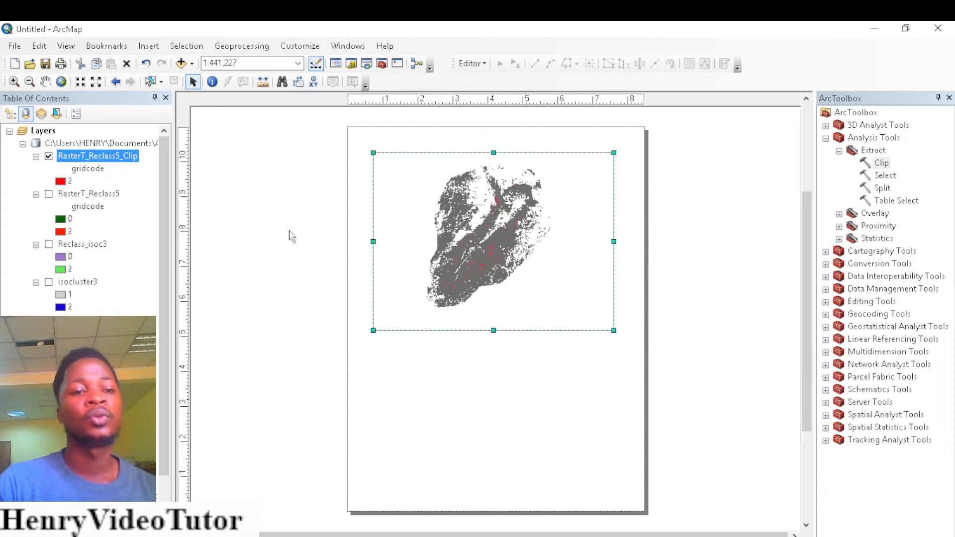
{"action": "right_click", "coordinate": [114, 158]}
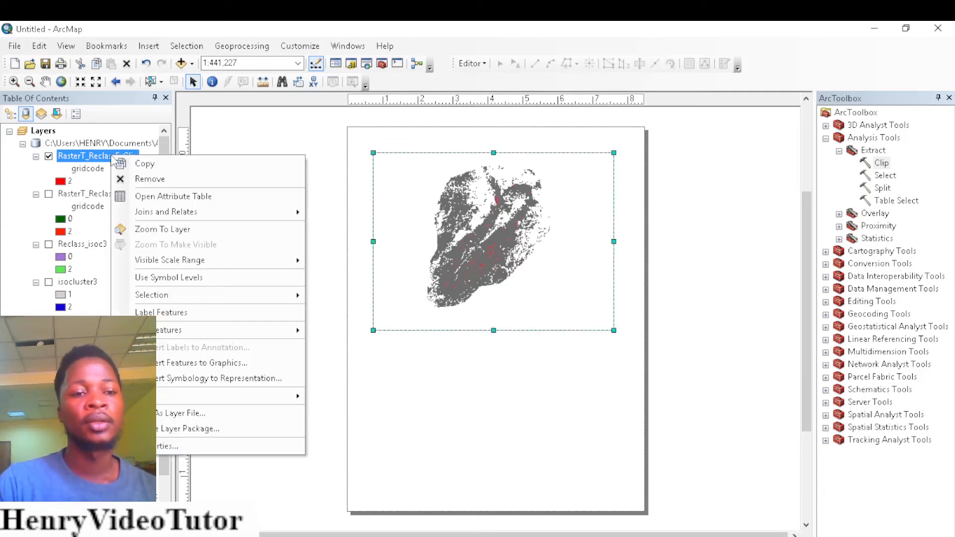
{"action": "left_click", "coordinate": [156, 228]}
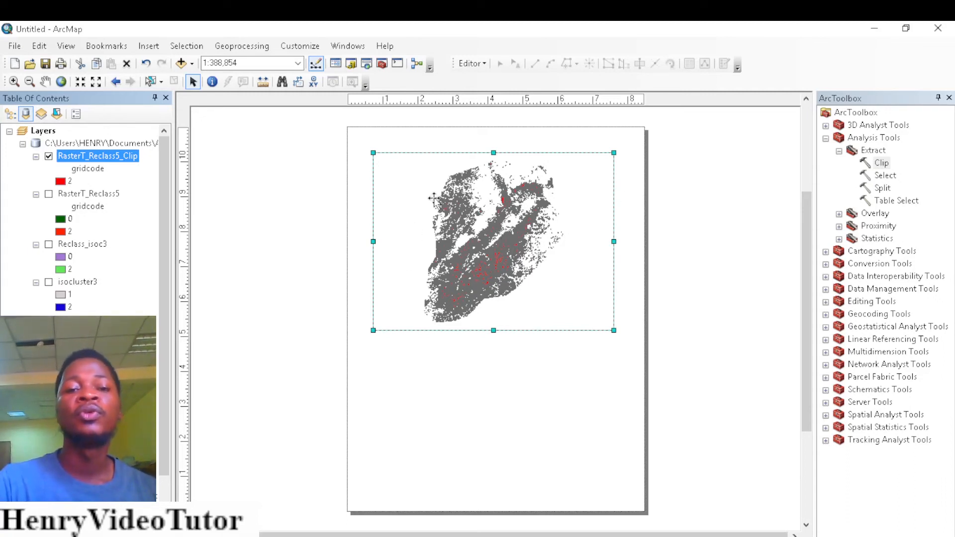
Insert the map title "Iron Ore Deposit" and place it centred just above the data frame.
{"action": "left_click", "coordinate": [149, 46]}
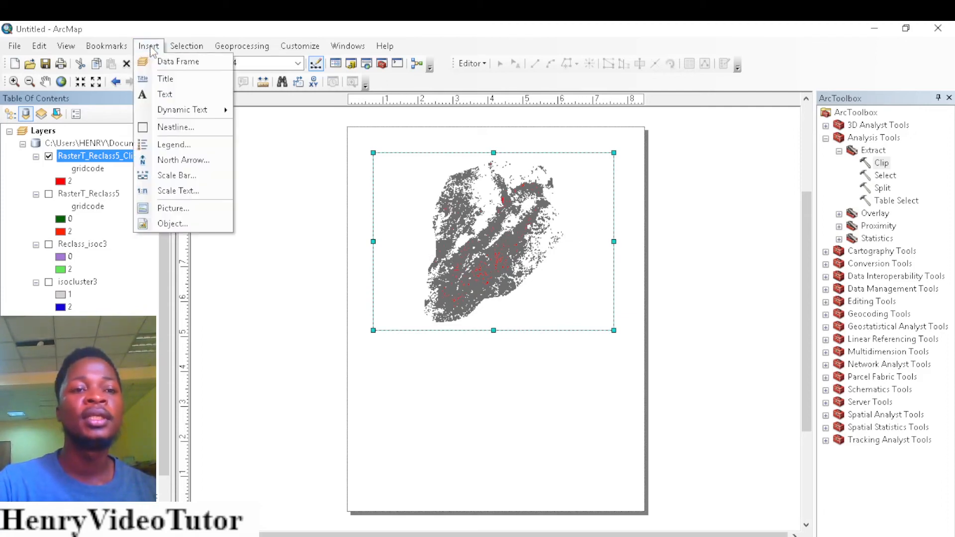
{"action": "left_click", "coordinate": [165, 79]}
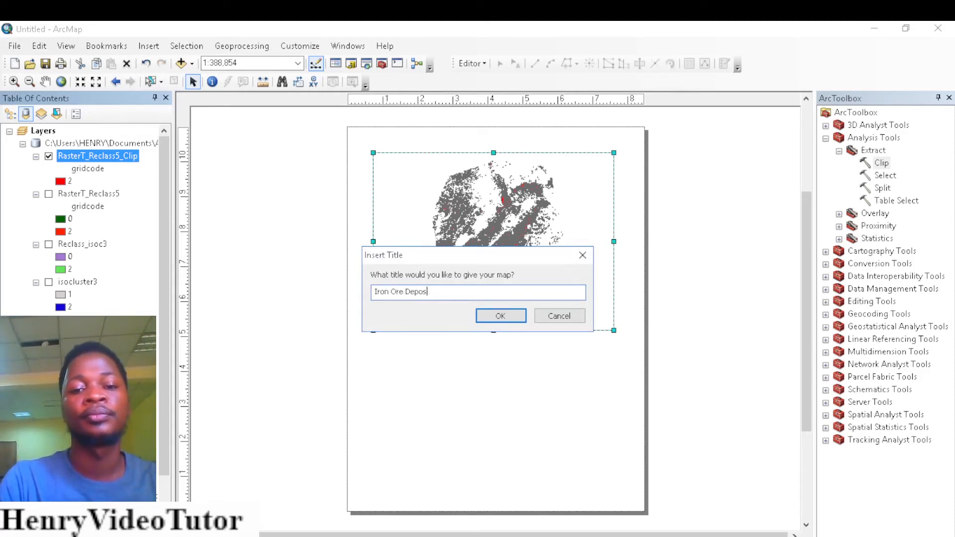
{"action": "left_click", "coordinate": [501, 316]}
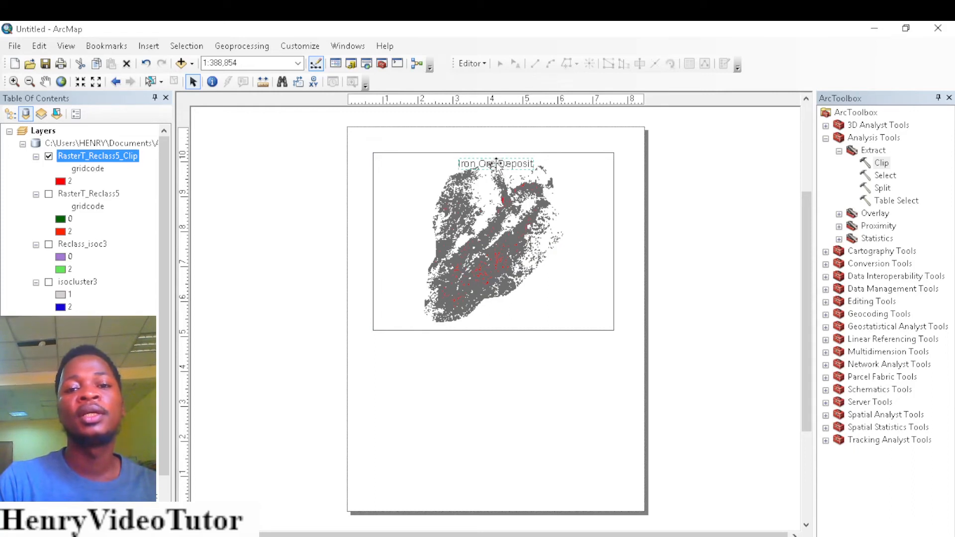
{"action": "left_click_drag", "start_coordinate": [496, 162], "coordinate": [494, 140]}
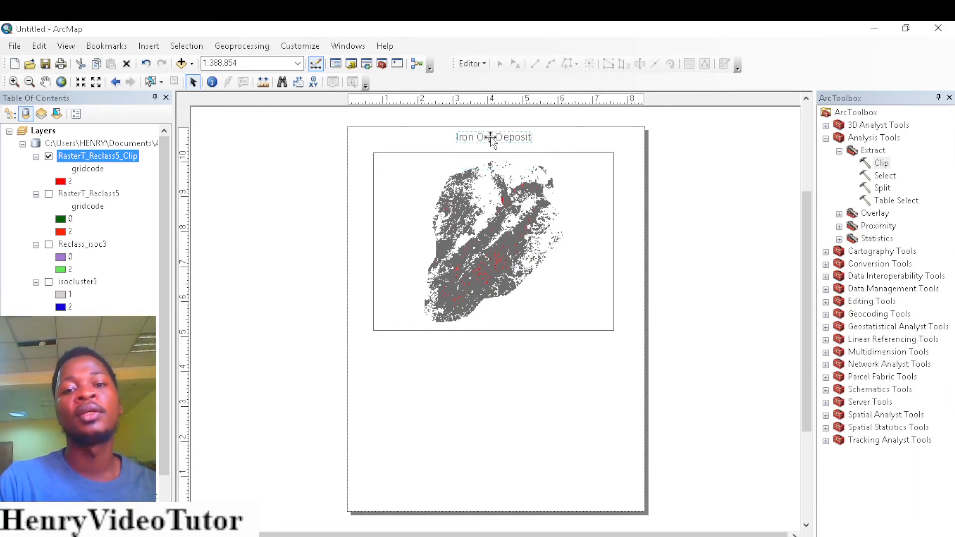
Replace the title's dynamic text with "Iron Ore Deposit" and set its font to Times New Roman.
{"action": "double_click", "coordinate": [491, 142]}
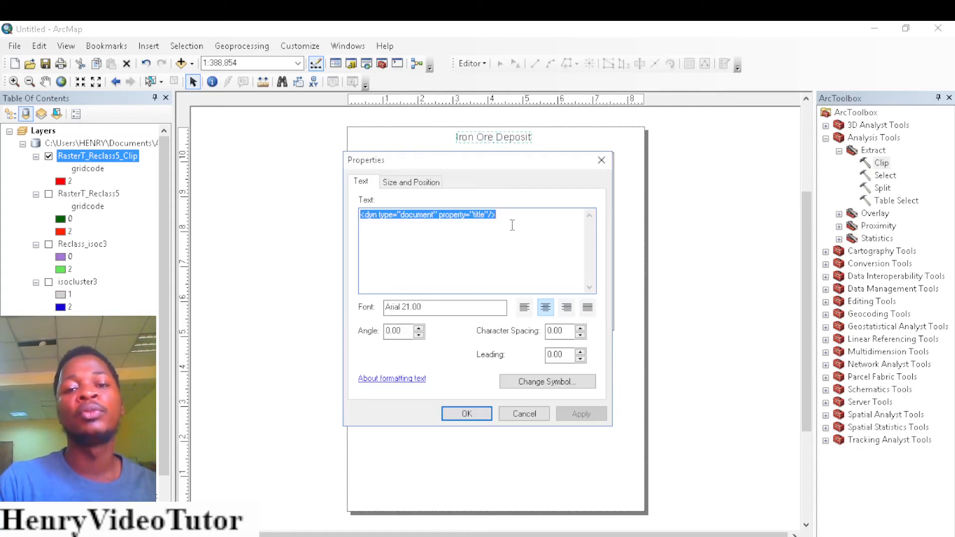
{"action": "key", "text": "BackSpace"}
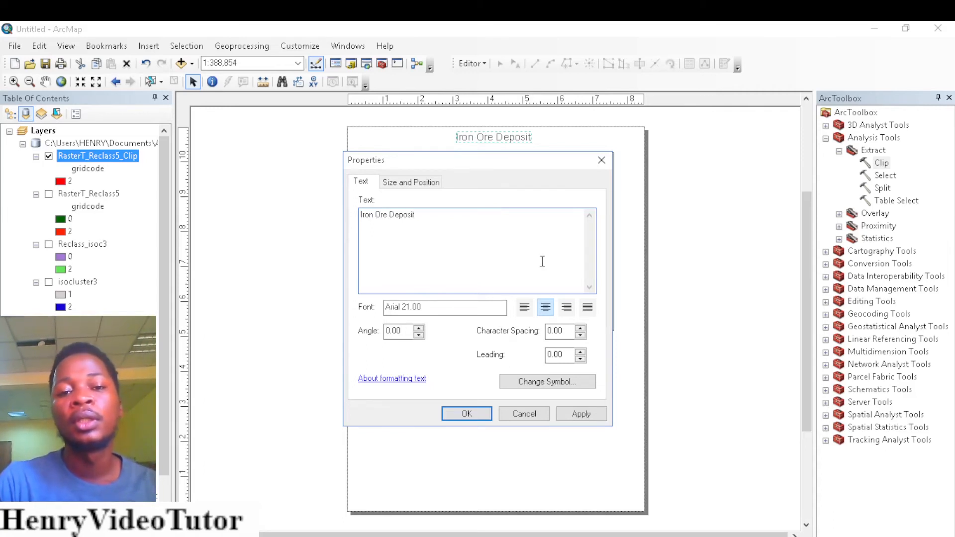
{"action": "left_click", "coordinate": [547, 385]}
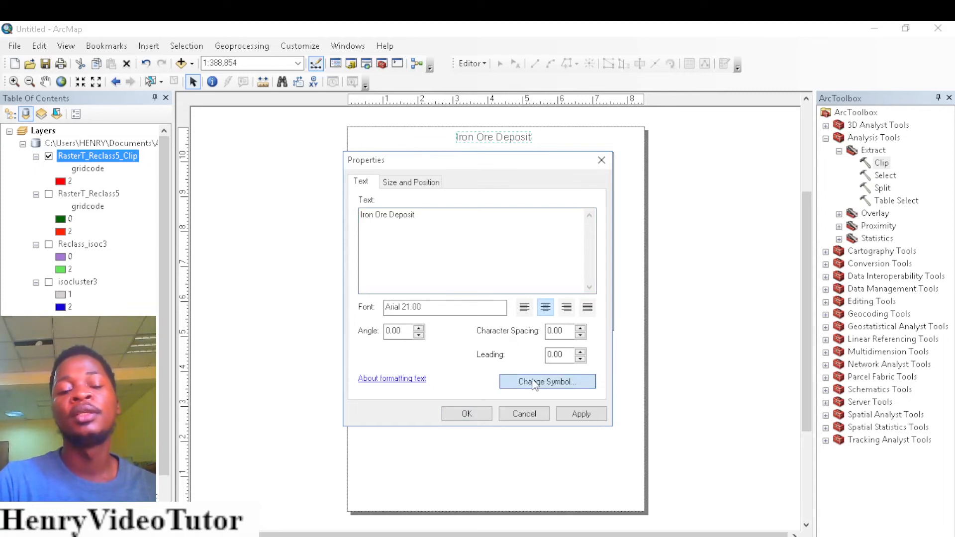
{"action": "left_click", "coordinate": [534, 384]}
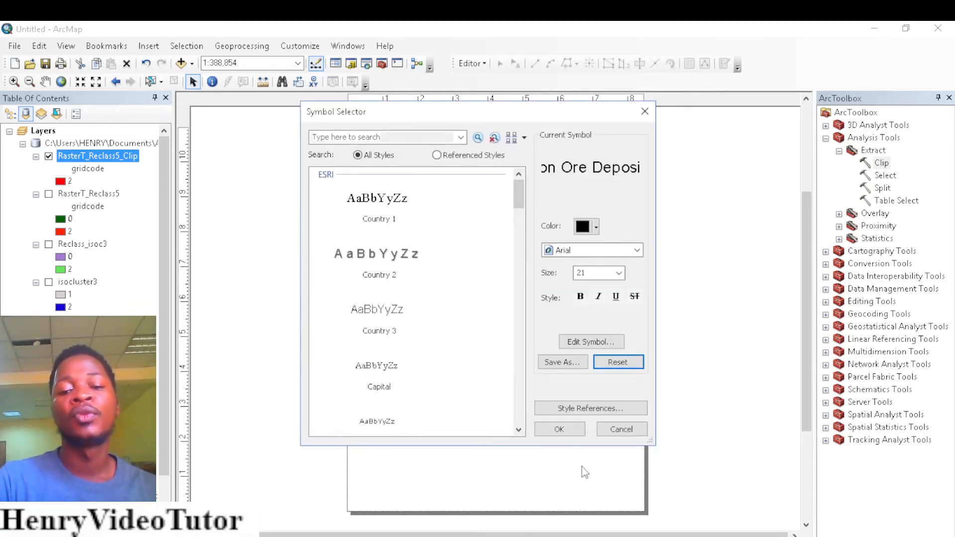
{"action": "left_click", "coordinate": [637, 250]}
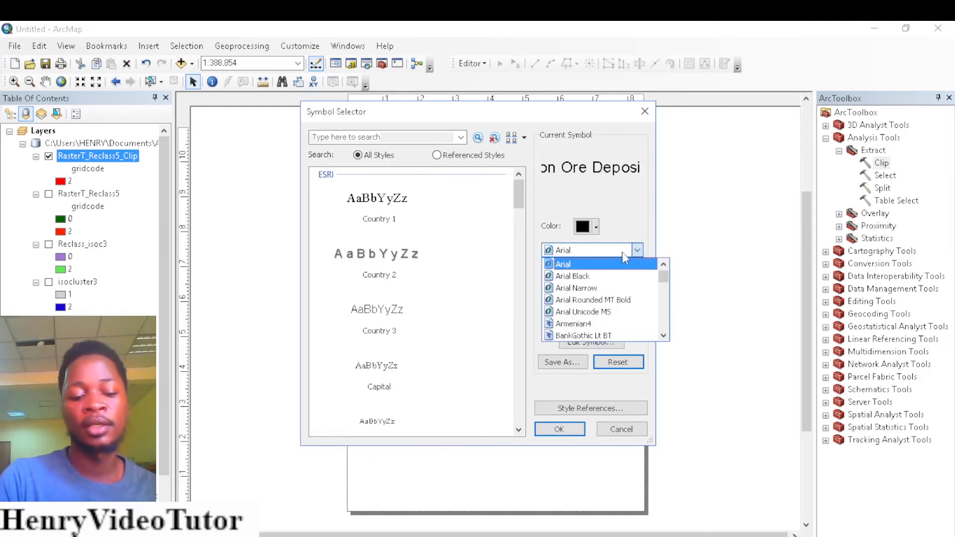
{"action": "key", "text": "t"}
{"action": "key", "text": "t"}
{"action": "key", "text": "t"}
{"action": "key", "text": "t"}
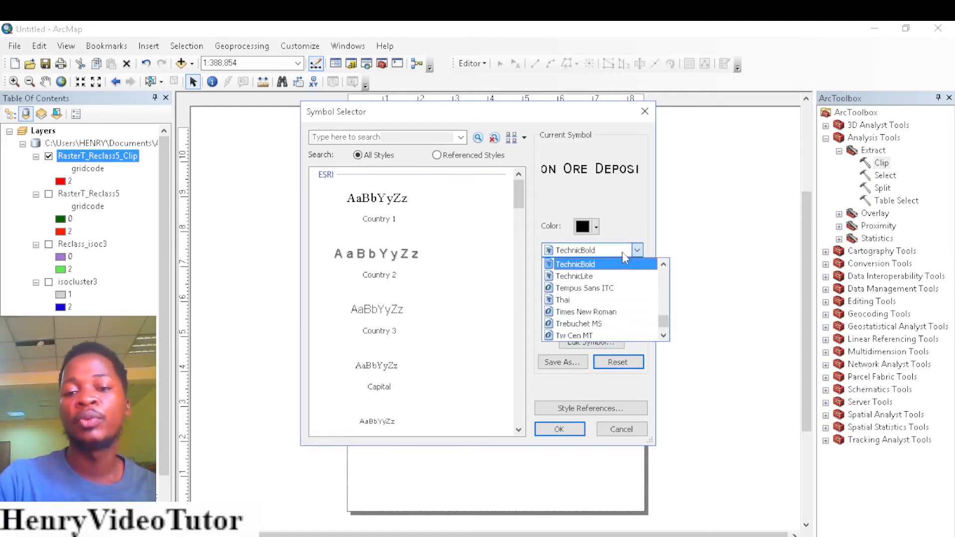
{"action": "left_click", "coordinate": [589, 312]}
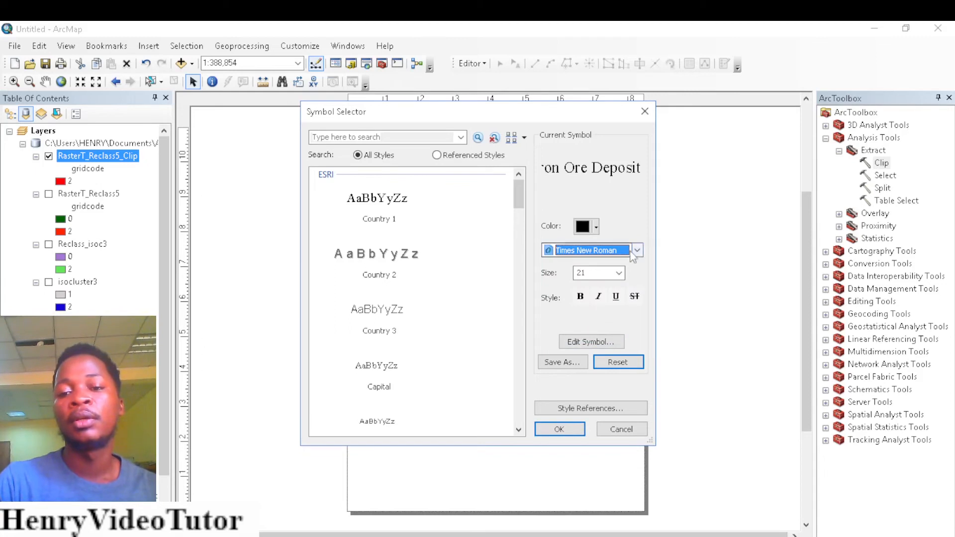
Set the title's font size to 28, make it bold, and apply the changes.
{"action": "key", "text": "Tab"}
{"action": "left_click", "coordinate": [619, 272]}
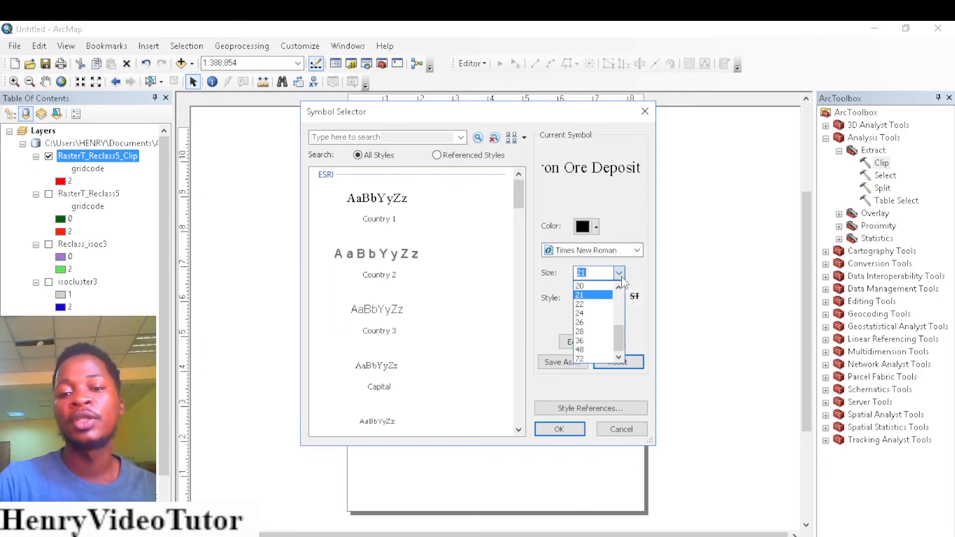
{"action": "left_click", "coordinate": [585, 331]}
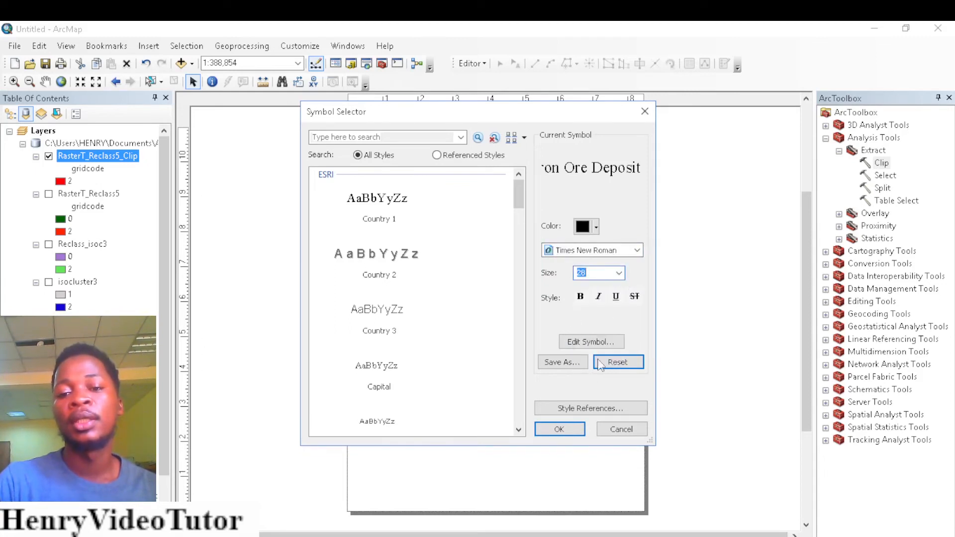
{"action": "left_click", "coordinate": [580, 297]}
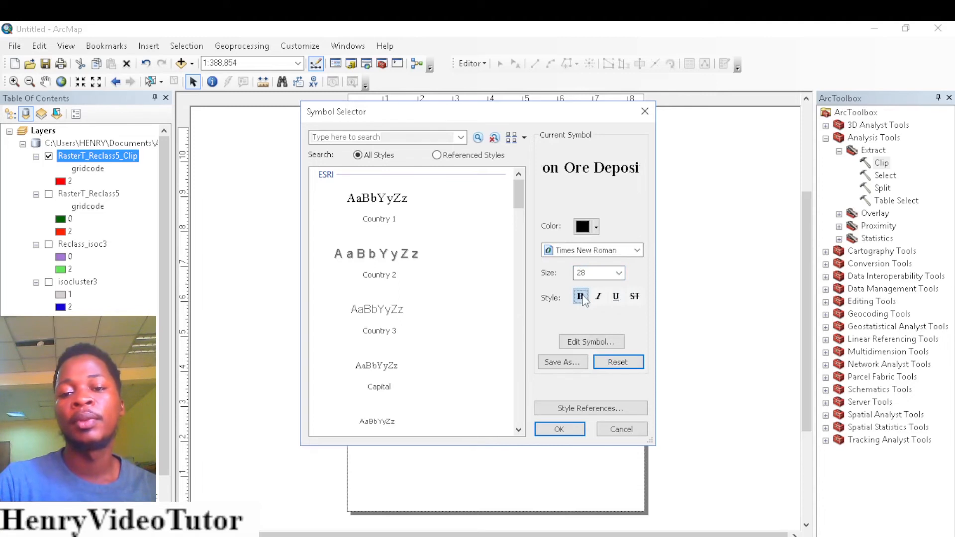
{"action": "left_click", "coordinate": [559, 431]}
{"action": "left_click", "coordinate": [581, 414]}
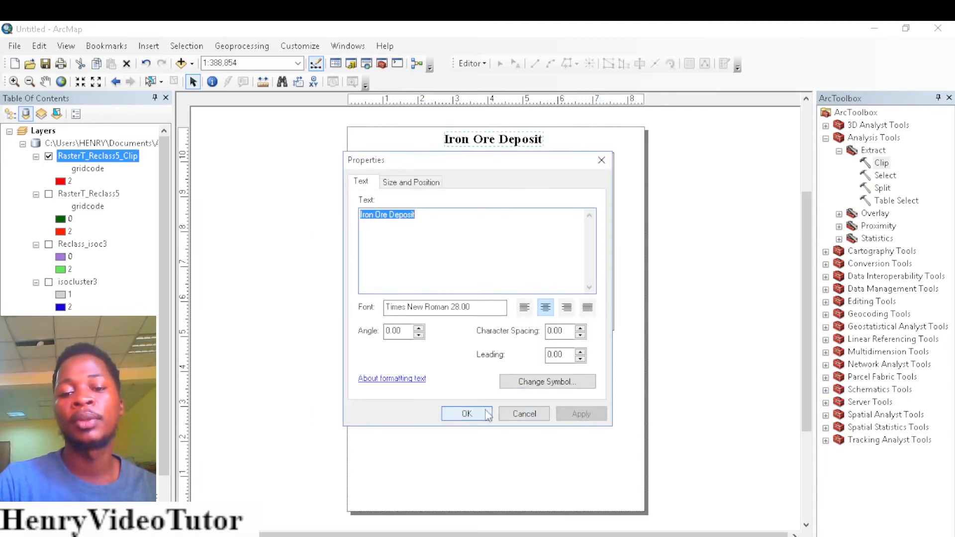
{"action": "left_click", "coordinate": [486, 415]}
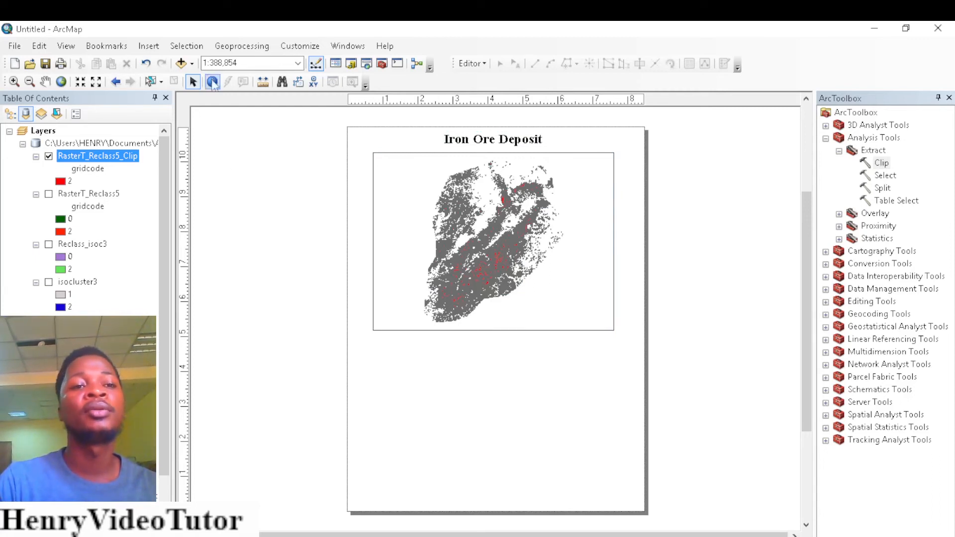
Choose the ESRI North 5 style for a new north arrow and set its marker size to 90.
{"action": "left_click", "coordinate": [150, 49]}
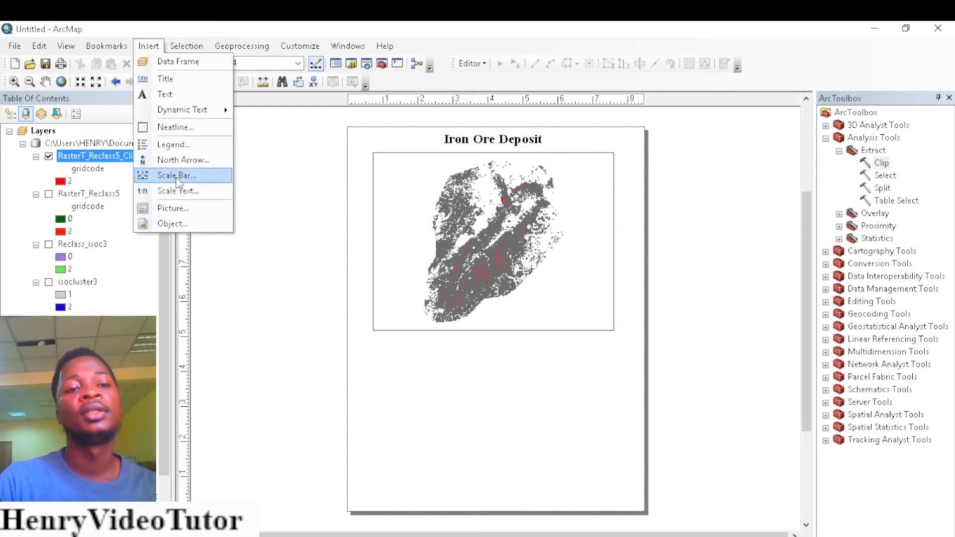
{"action": "left_click", "coordinate": [178, 158]}
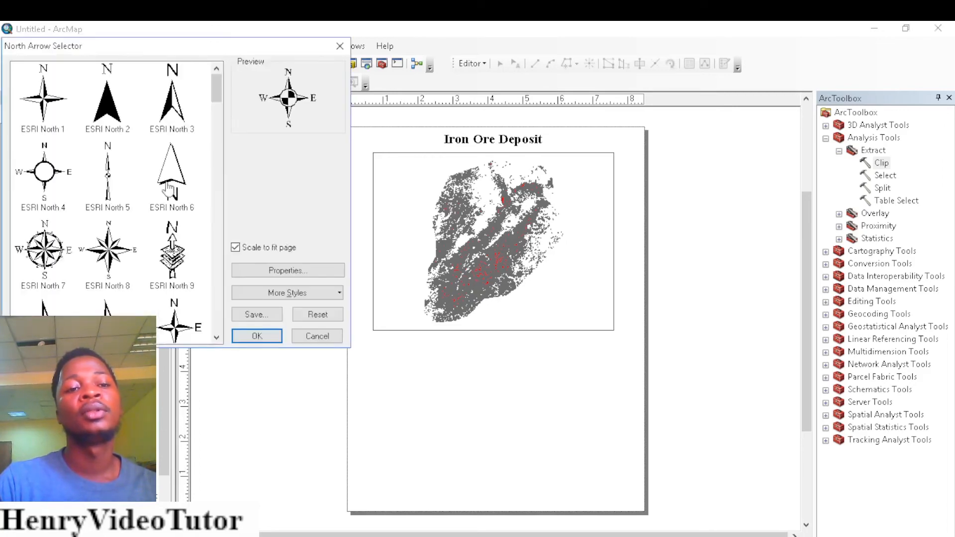
{"action": "left_click", "coordinate": [103, 175]}
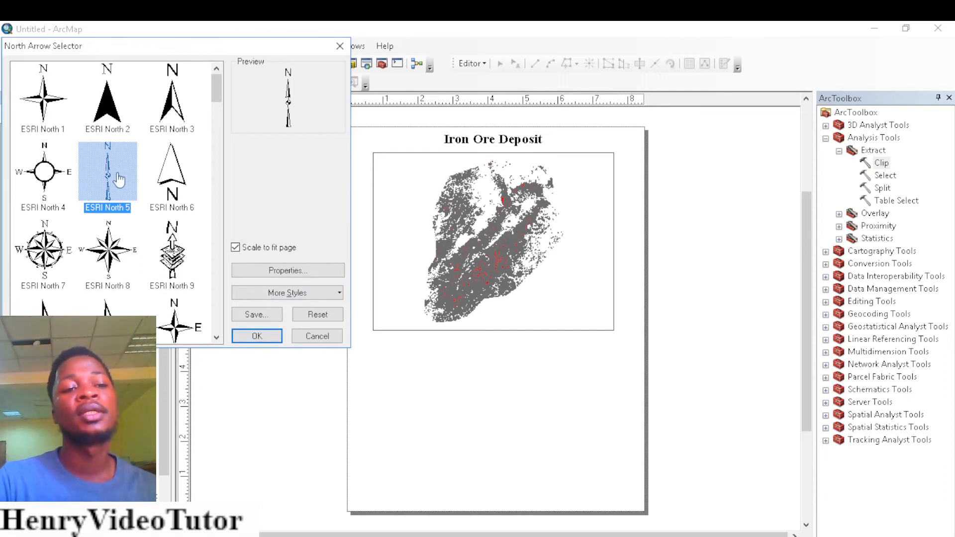
{"action": "left_click", "coordinate": [277, 272]}
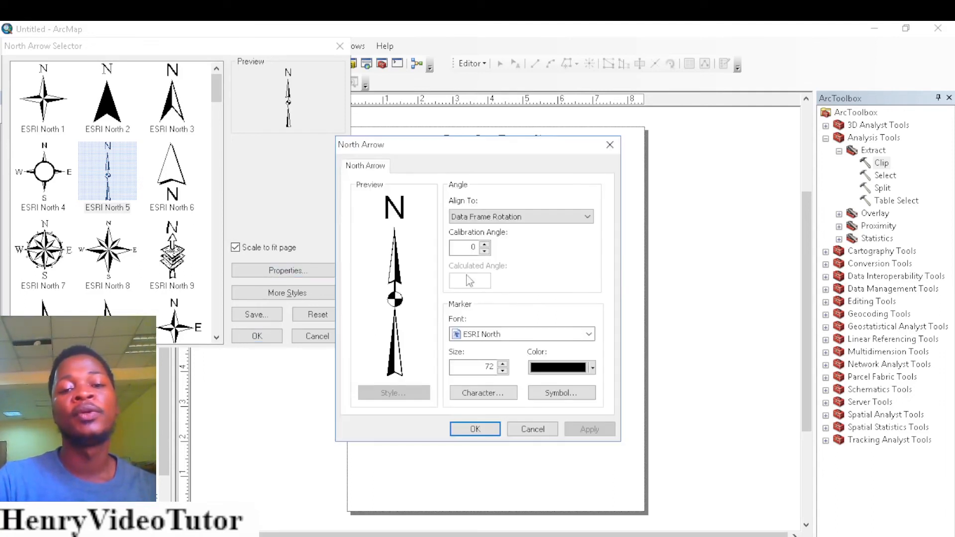
{"action": "left_click", "coordinate": [503, 364]}
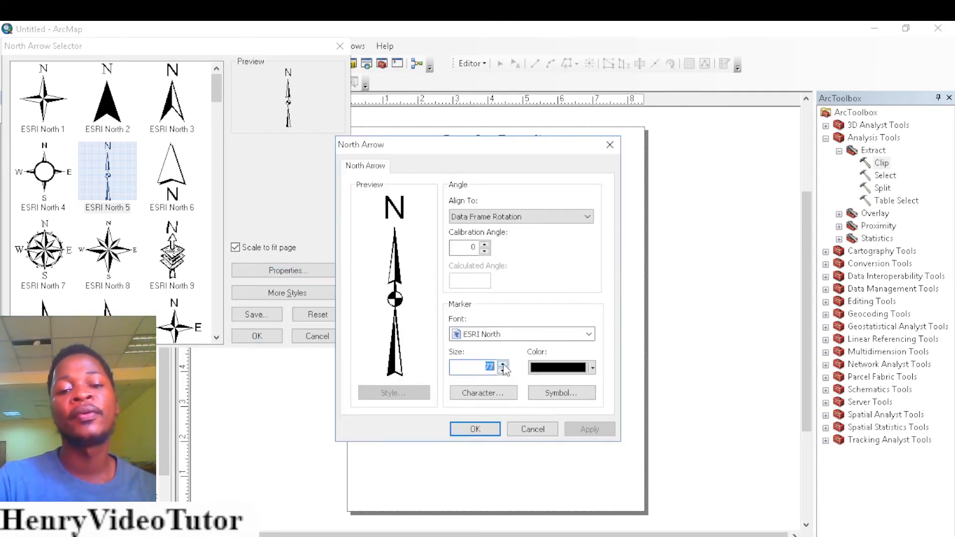
{"action": "left_click", "coordinate": [503, 364]}
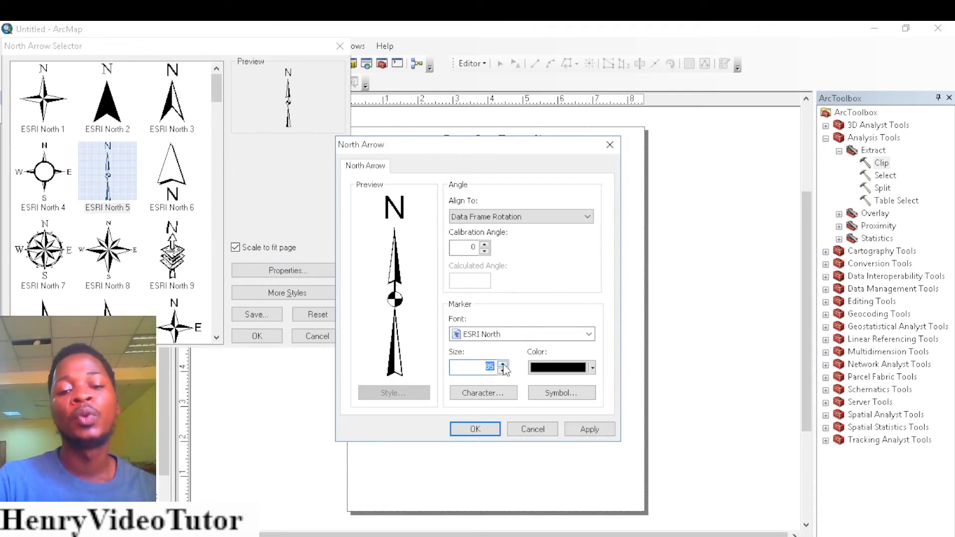
{"action": "left_click", "coordinate": [503, 364]}
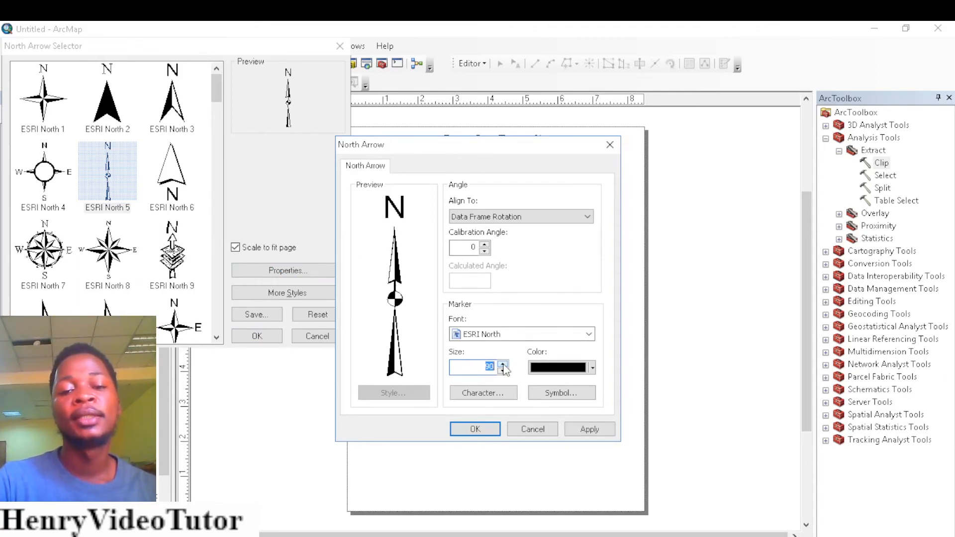
{"action": "left_click", "coordinate": [589, 430]}
{"action": "left_click", "coordinate": [479, 430]}
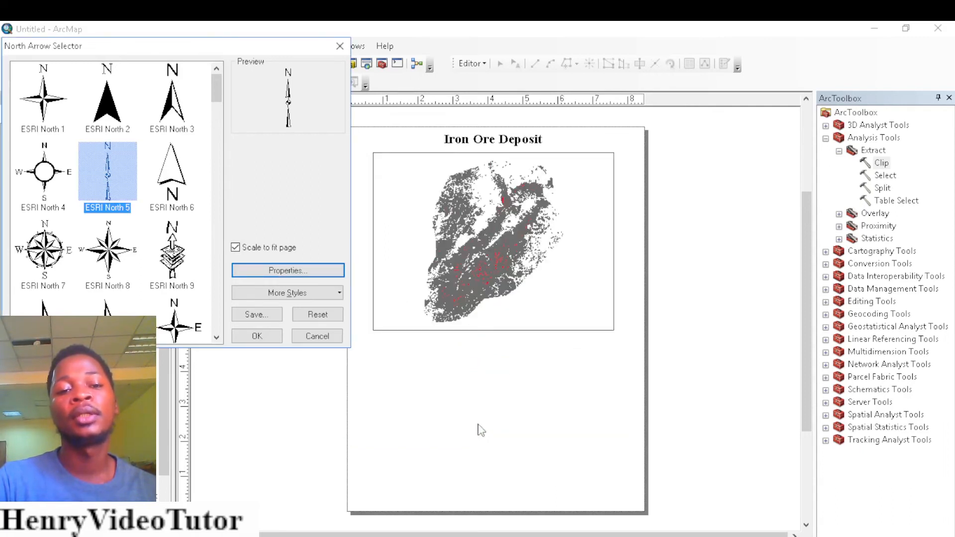
Add the north arrow to the layout, enlarge it and place it just outside the data frame's upper right corner.
{"action": "left_click", "coordinate": [258, 337]}
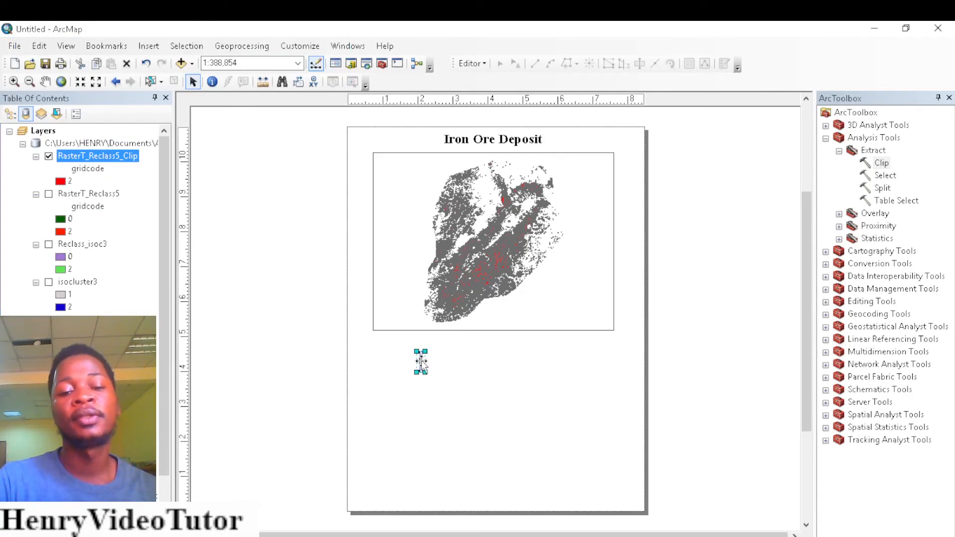
{"action": "left_click_drag", "start_coordinate": [628, 159], "coordinate": [622, 200]}
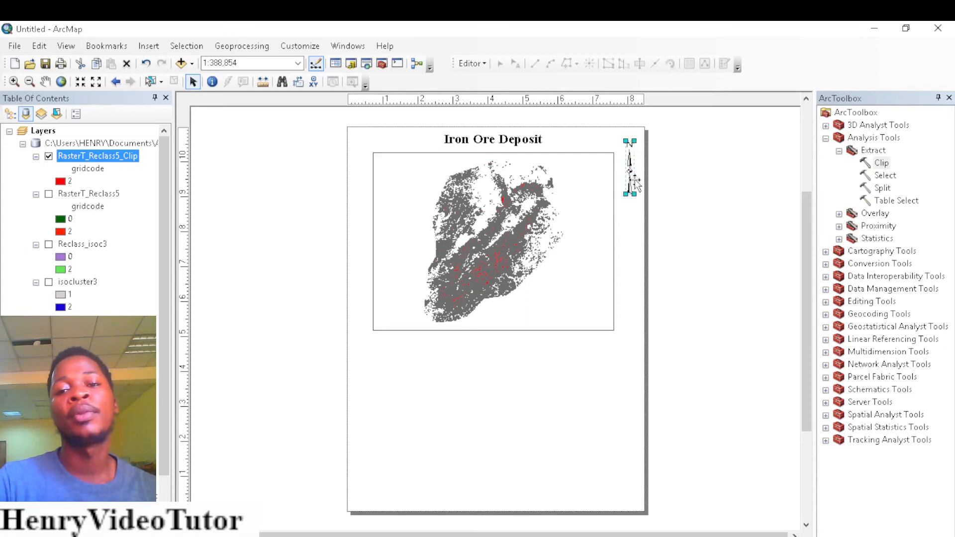
{"action": "left_click", "coordinate": [691, 202]}
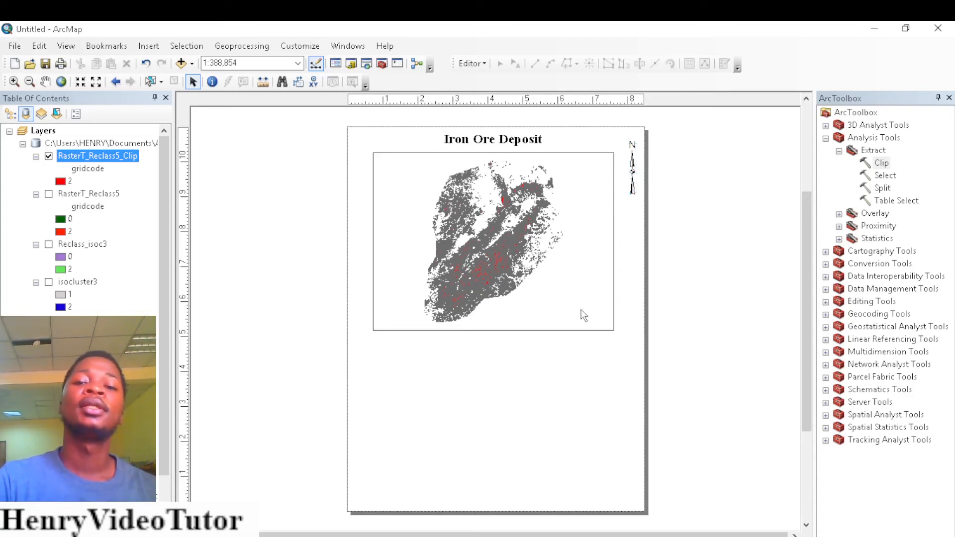
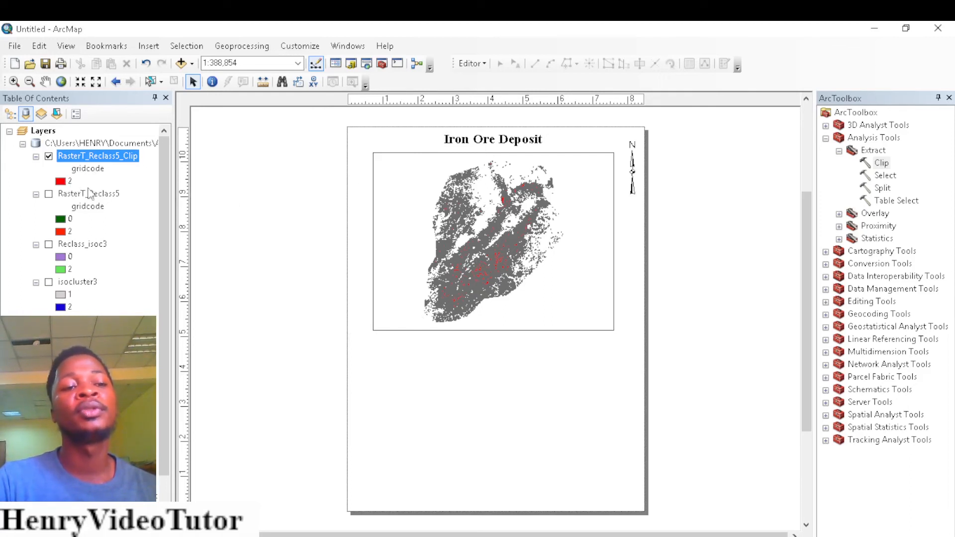
Change the symbology label of value 2 in the RasterT_Reclass5_Clip layer to "Iron Ore Deposit".
{"action": "double_click", "coordinate": [85, 153]}
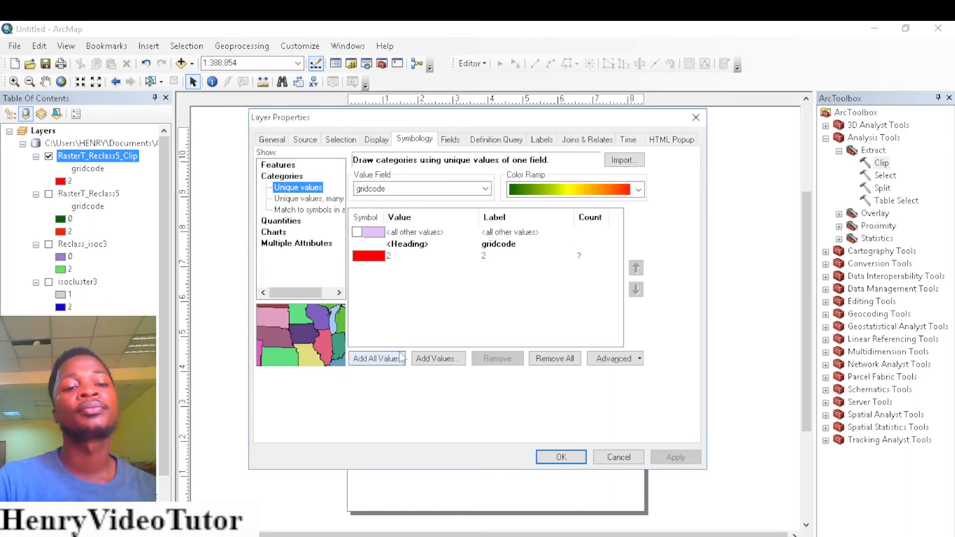
{"action": "double_click", "coordinate": [485, 255]}
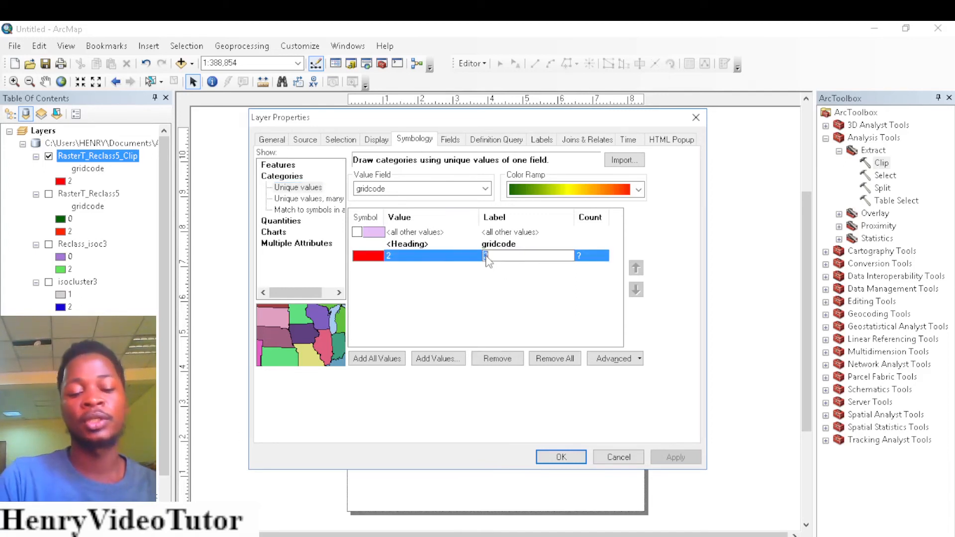
{"action": "type", "text": "laon "}
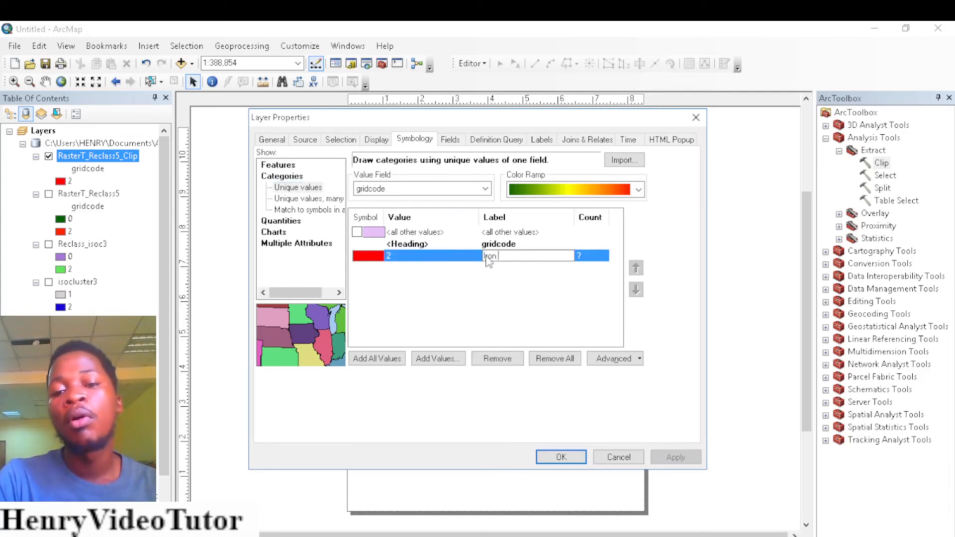
{"action": "type", "text": "Ore Depos"}
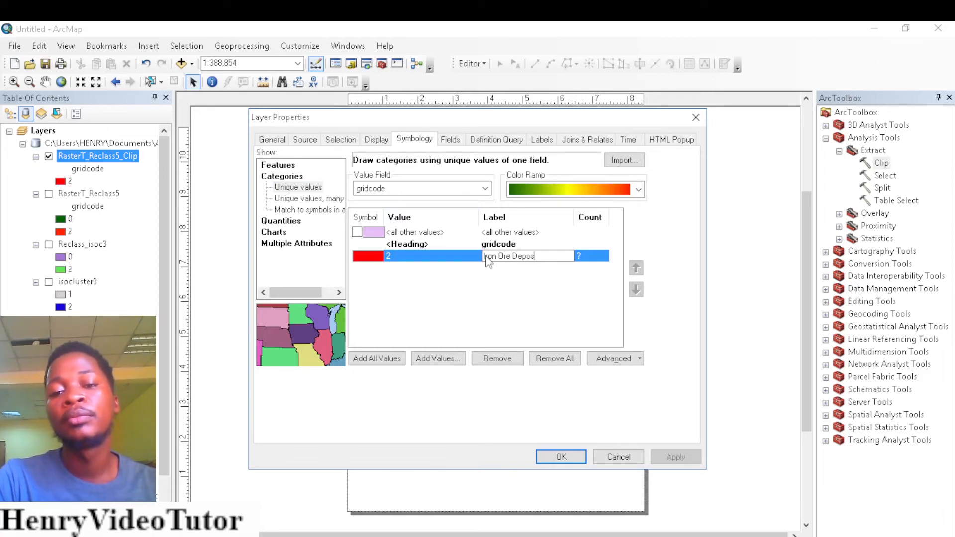
{"action": "type", "text": "it"}
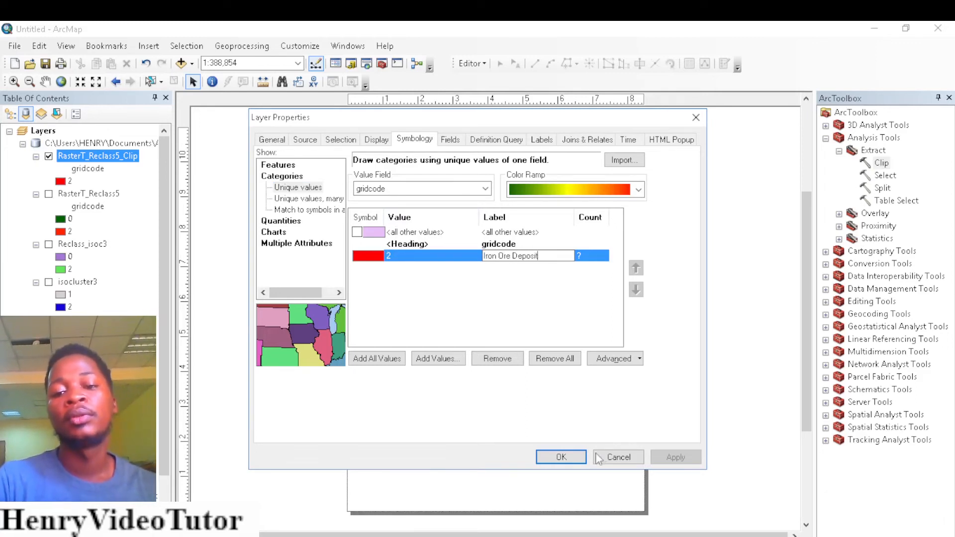
{"action": "left_click", "coordinate": [565, 458]}
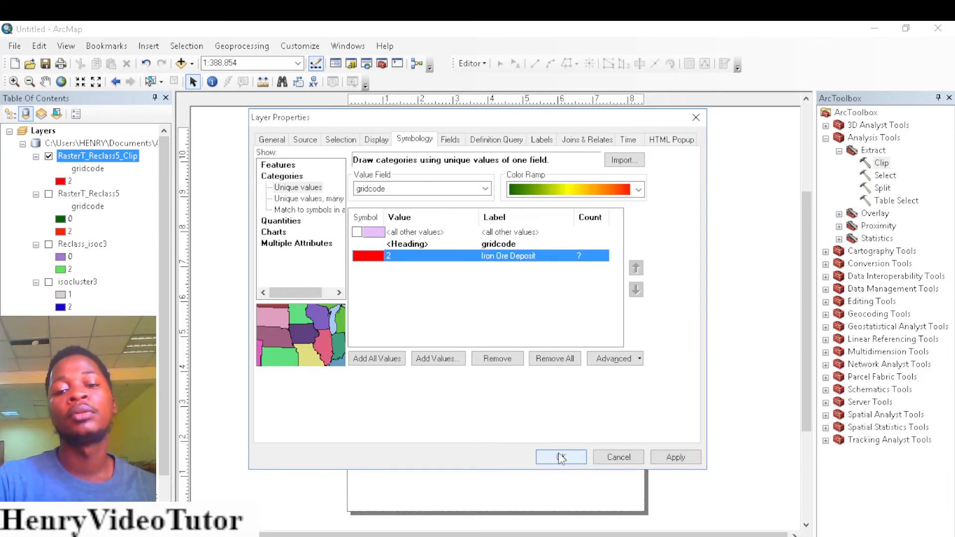
{"action": "left_click", "coordinate": [569, 460]}
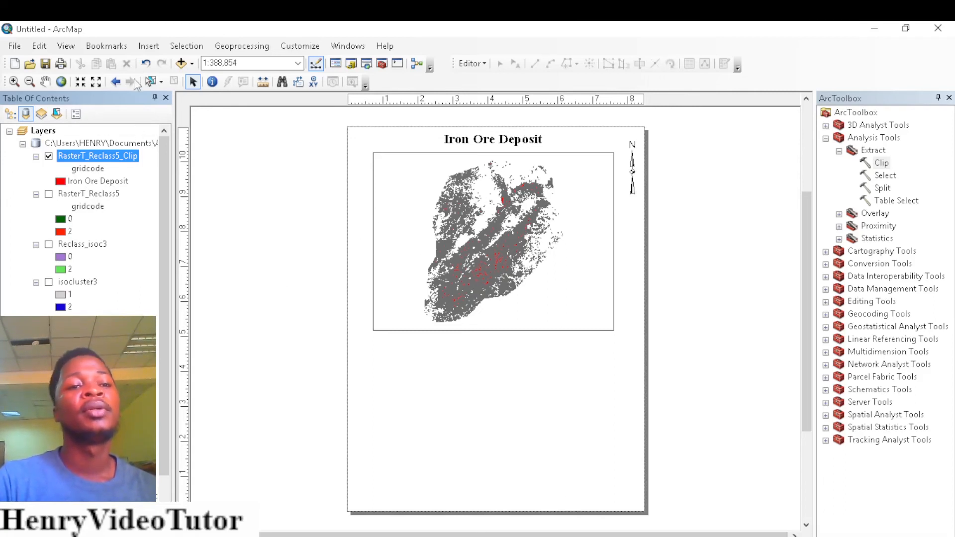
Start a one-column legend containing only the RasterT_Reclass5_Clip layer and set its title font size to 18.
{"action": "left_click", "coordinate": [152, 49]}
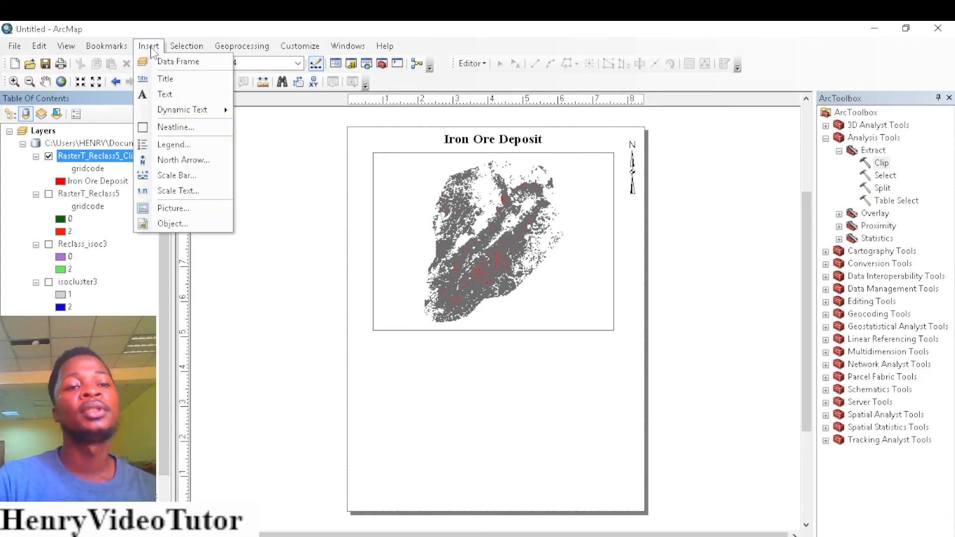
{"action": "left_click", "coordinate": [169, 143]}
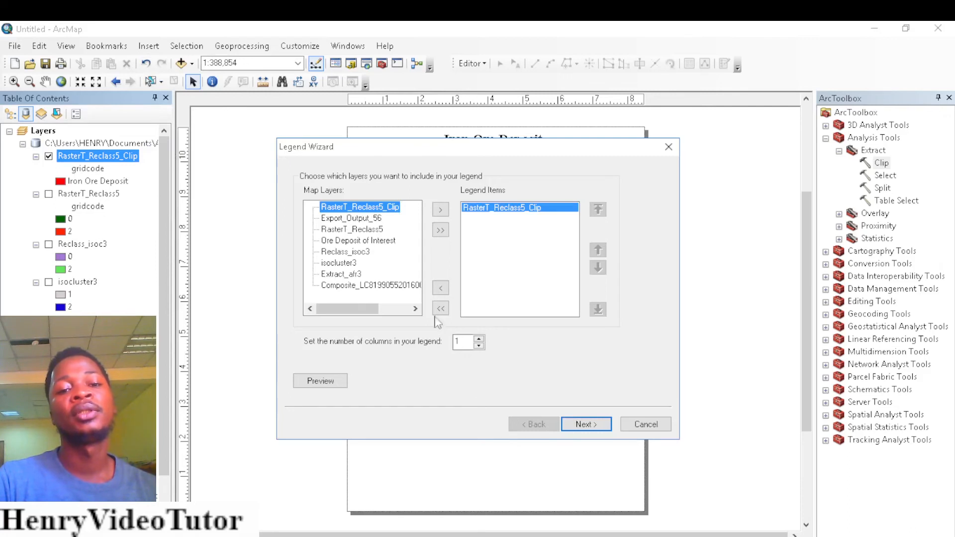
{"action": "left_click", "coordinate": [579, 427]}
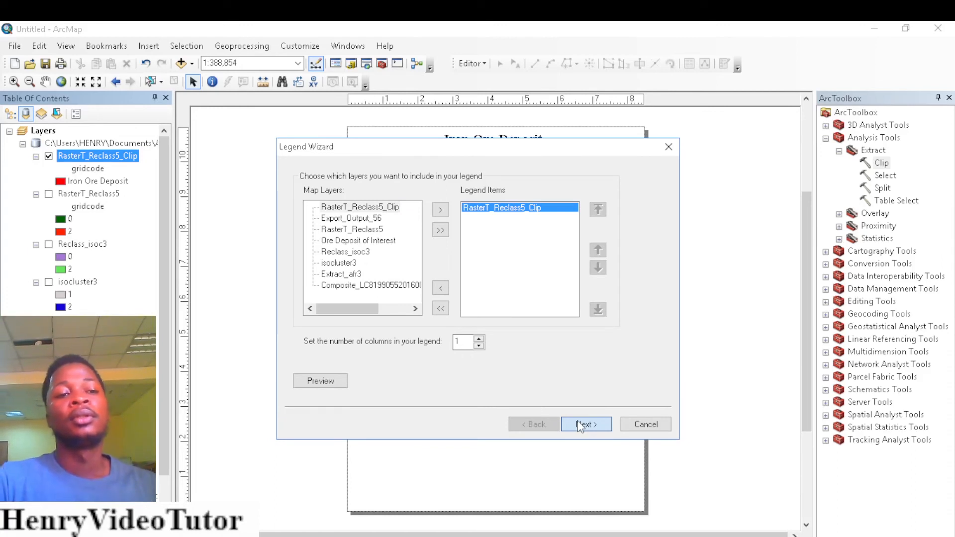
{"action": "left_click", "coordinate": [586, 425]}
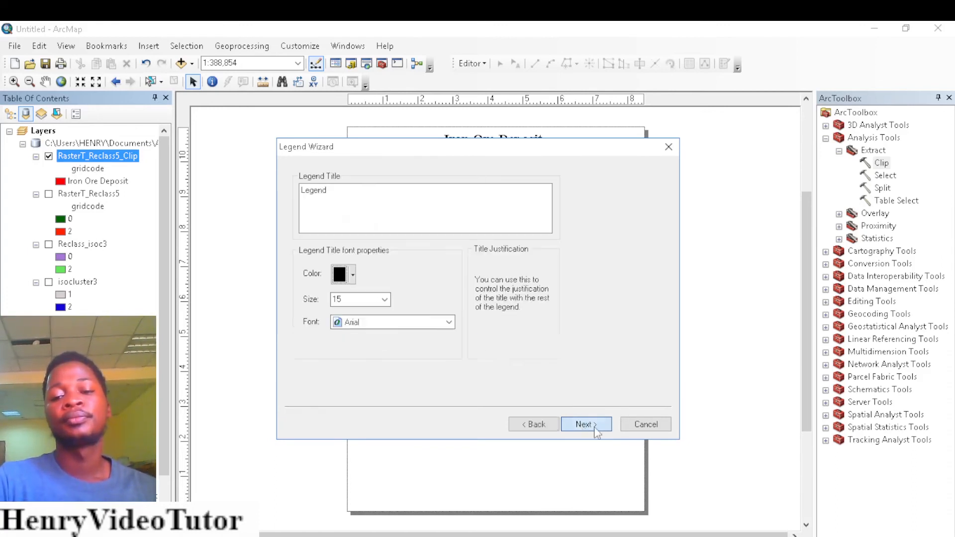
{"action": "left_click", "coordinate": [595, 428]}
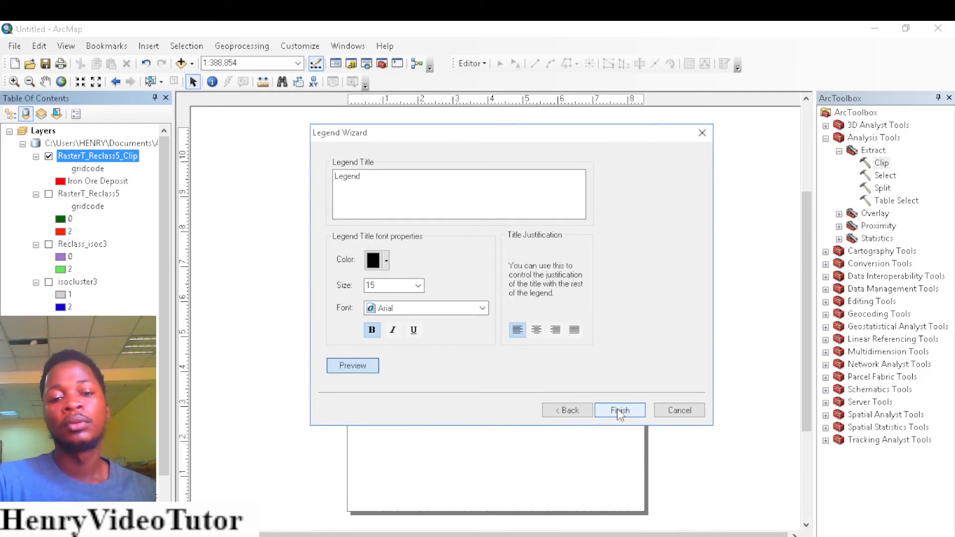
{"action": "left_click", "coordinate": [571, 413]}
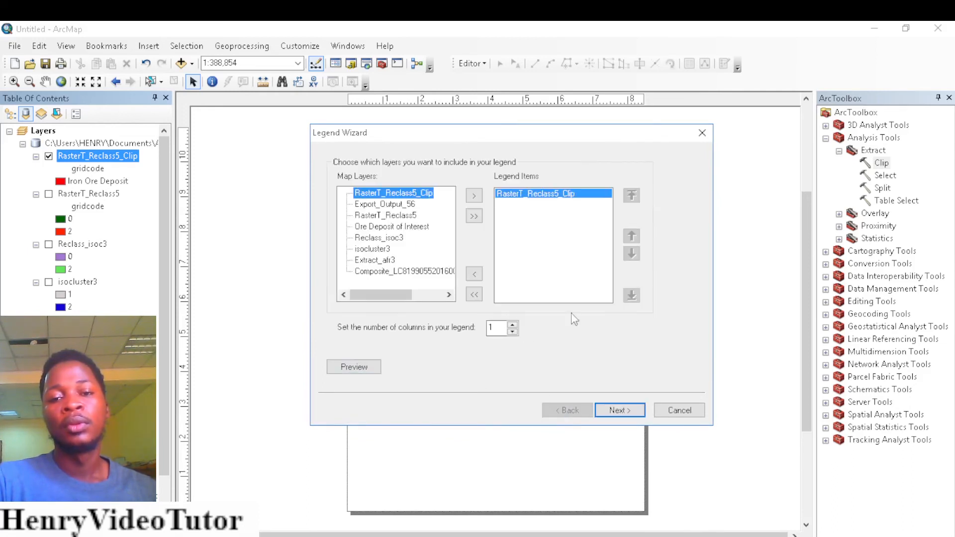
{"action": "left_click", "coordinate": [632, 414]}
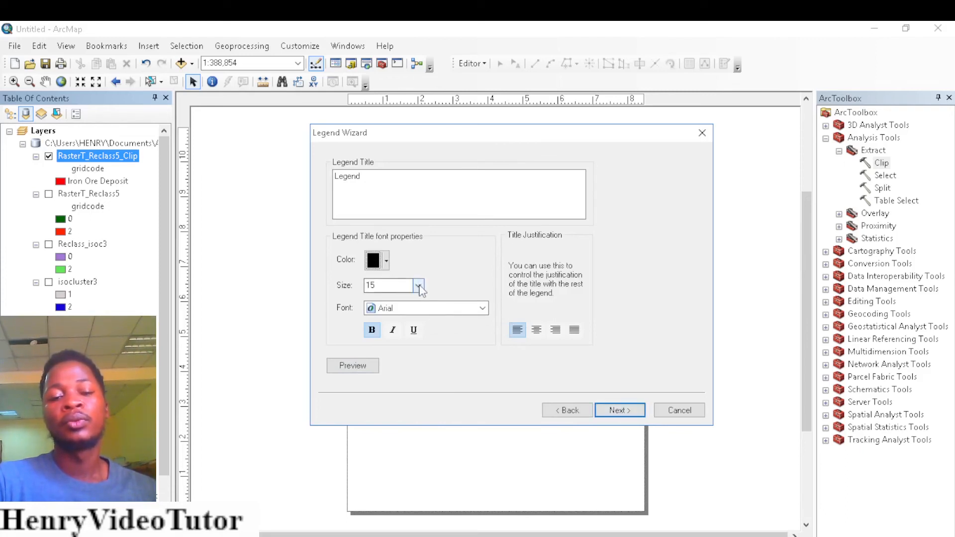
{"action": "left_click", "coordinate": [418, 286]}
{"action": "left_click", "coordinate": [384, 318]}
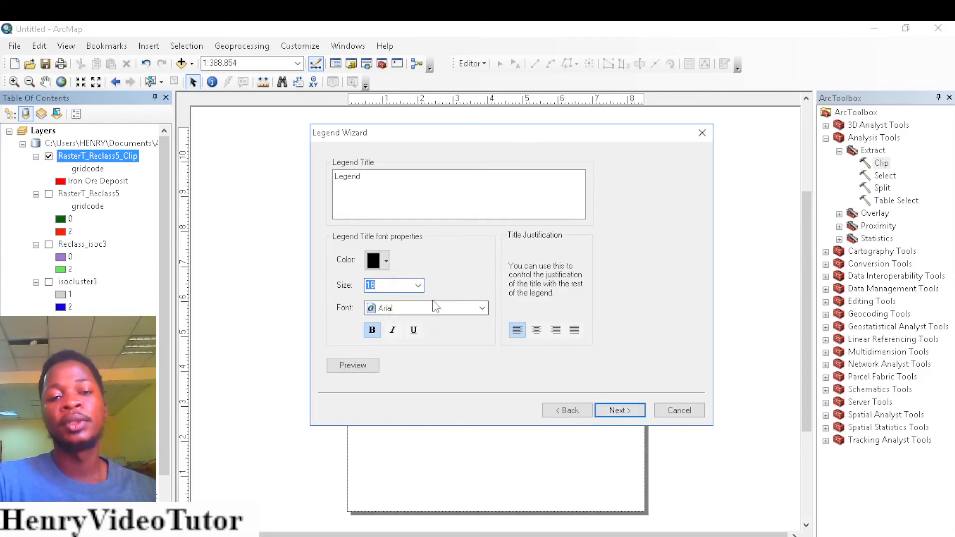
Finish the legend with the default frame, patch and spacing settings, and align it below the data frame's left edge.
{"action": "left_click", "coordinate": [622, 412]}
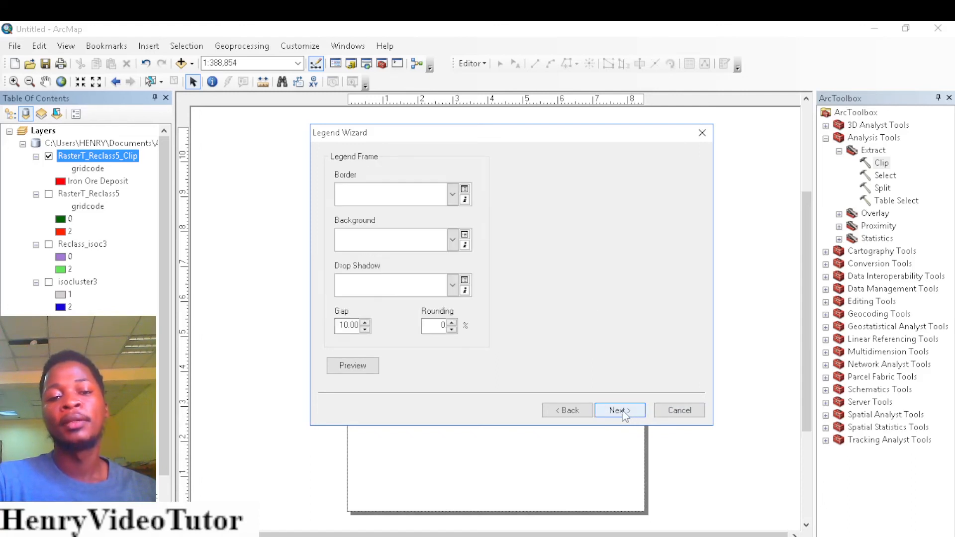
{"action": "left_click", "coordinate": [622, 411]}
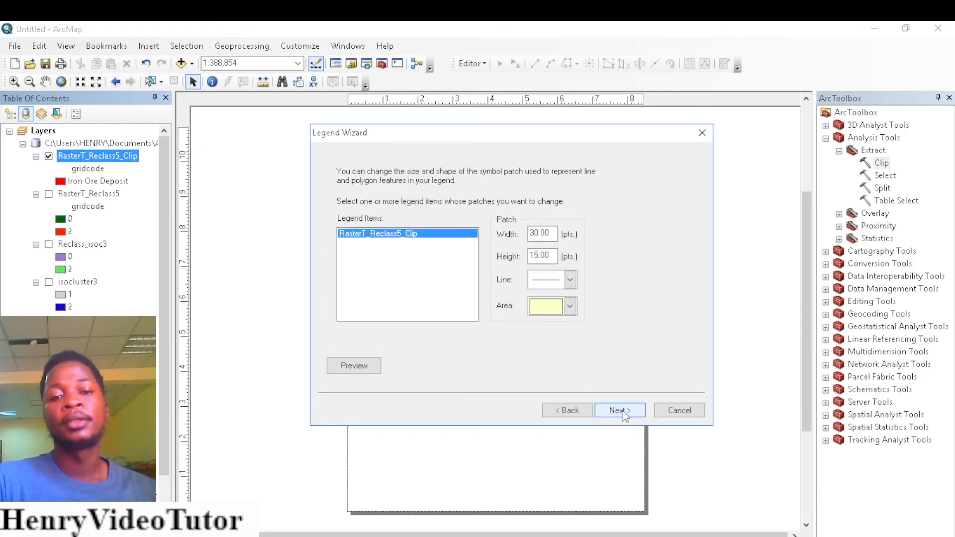
{"action": "left_click", "coordinate": [622, 412]}
{"action": "left_click", "coordinate": [621, 410]}
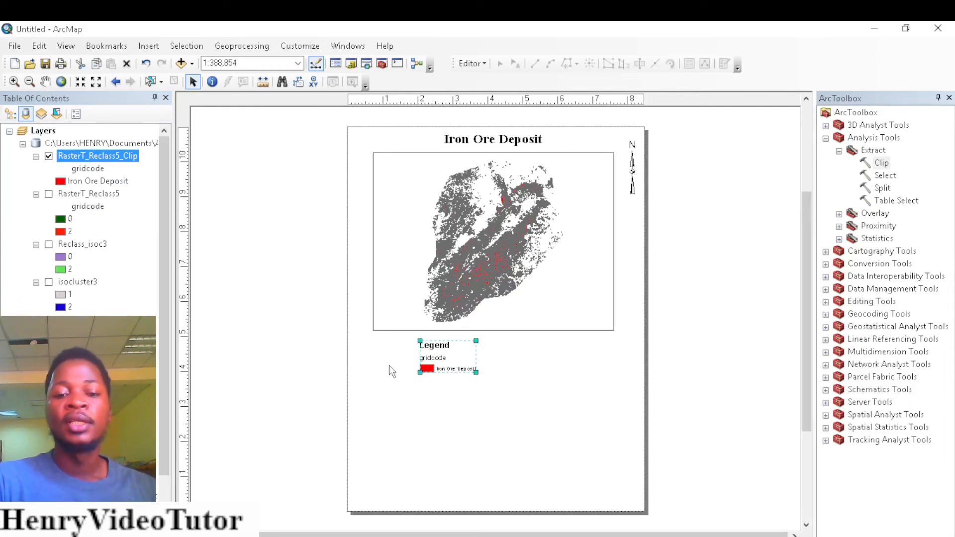
{"action": "left_click_drag", "start_coordinate": [447, 359], "coordinate": [399, 357]}
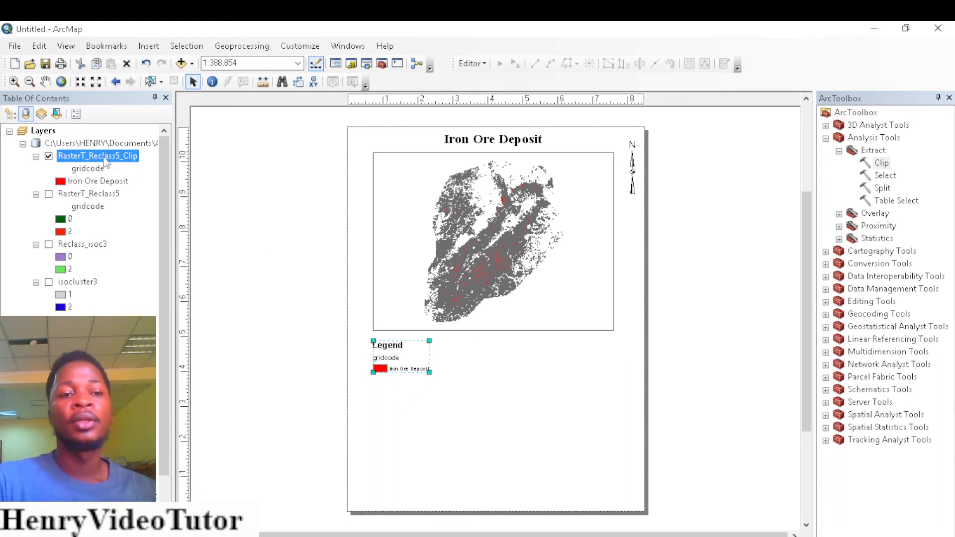
Clear the gridcode heading under the RasterT_Reclass5_Clip layer and select the legend on the layout page.
{"action": "left_click", "coordinate": [93, 169]}
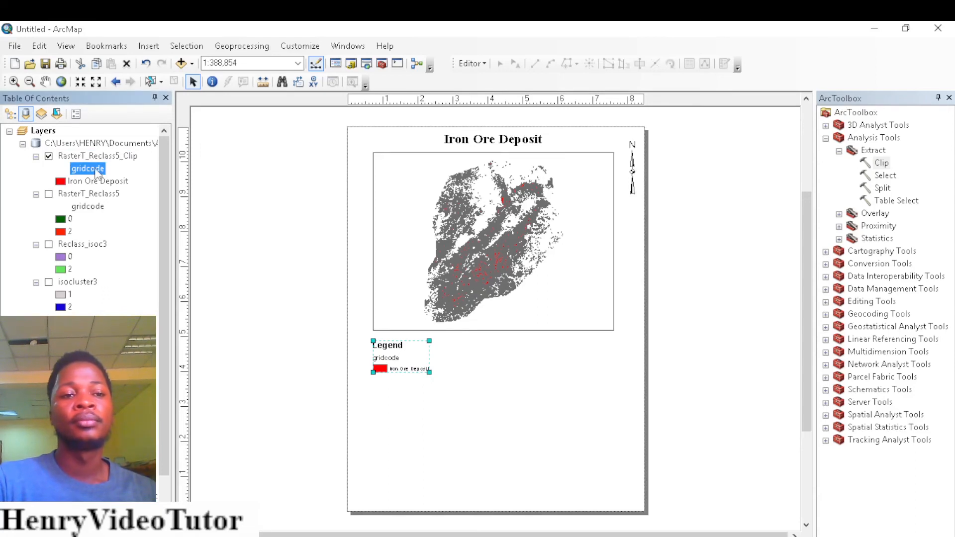
{"action": "left_click", "coordinate": [95, 170]}
{"action": "left_click", "coordinate": [77, 168]}
{"action": "left_click_drag", "start_coordinate": [103, 170], "coordinate": [70, 166]}
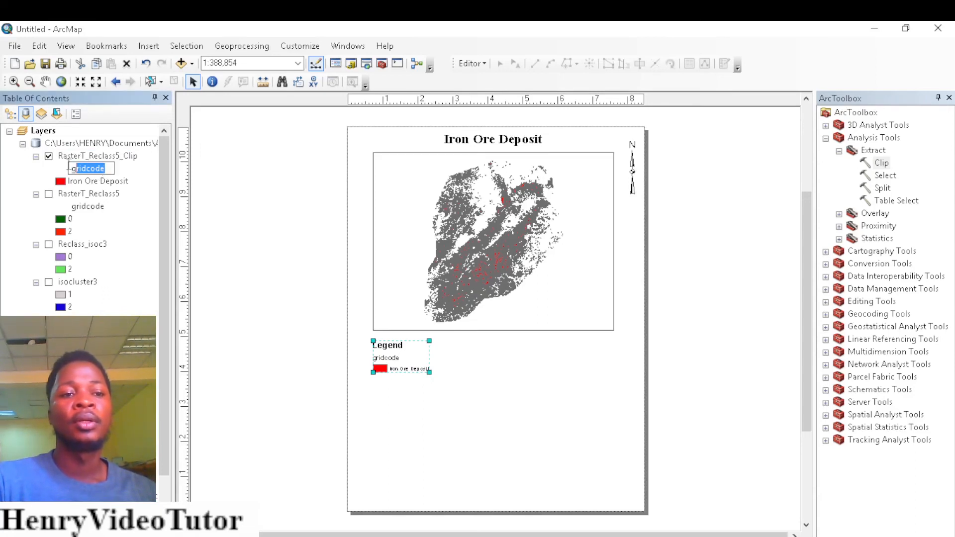
{"action": "key", "text": "BackSpace"}
{"action": "left_click", "coordinate": [298, 274]}
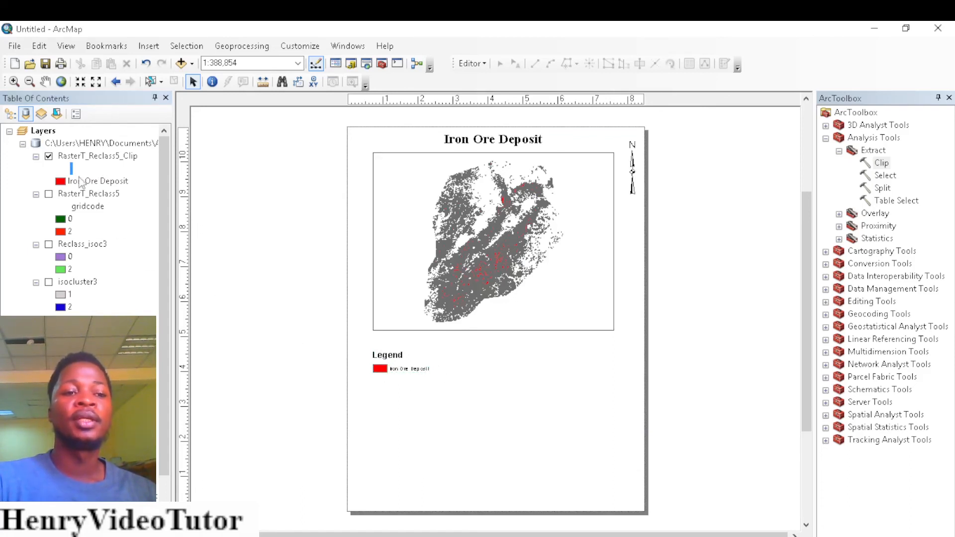
{"action": "left_click", "coordinate": [408, 368]}
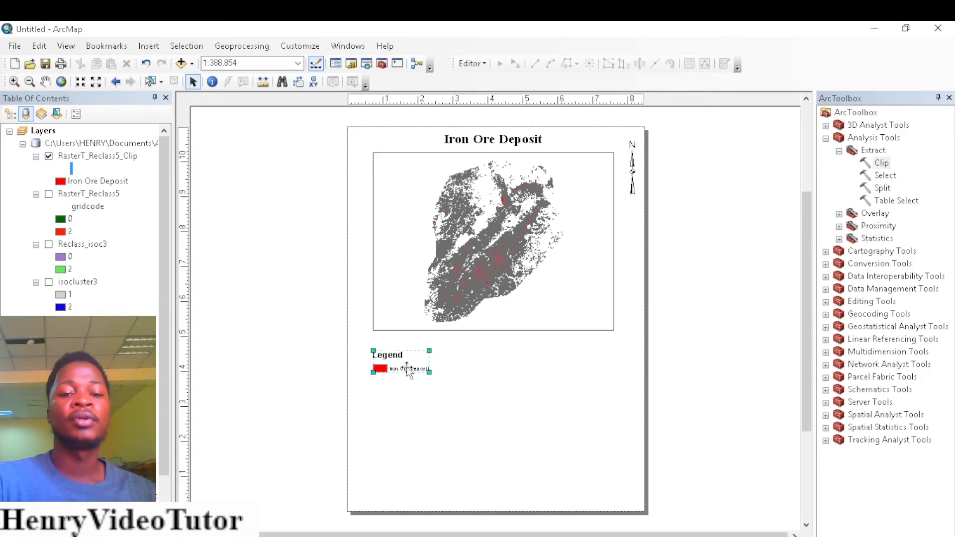
Start inserting a scale bar with the Alternating Scale Bar 1 style and set its division units to Kilometers.
{"action": "left_click", "coordinate": [435, 422]}
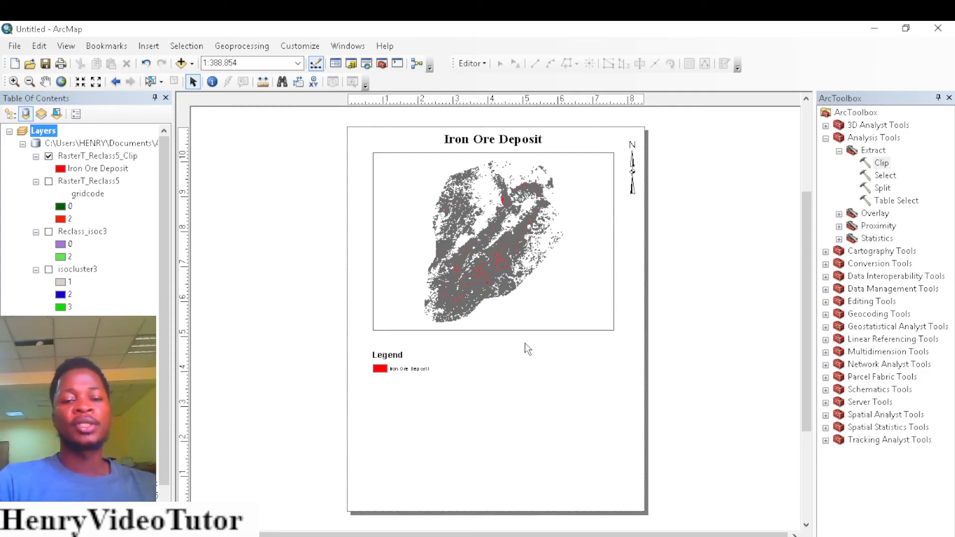
{"action": "left_click", "coordinate": [150, 47]}
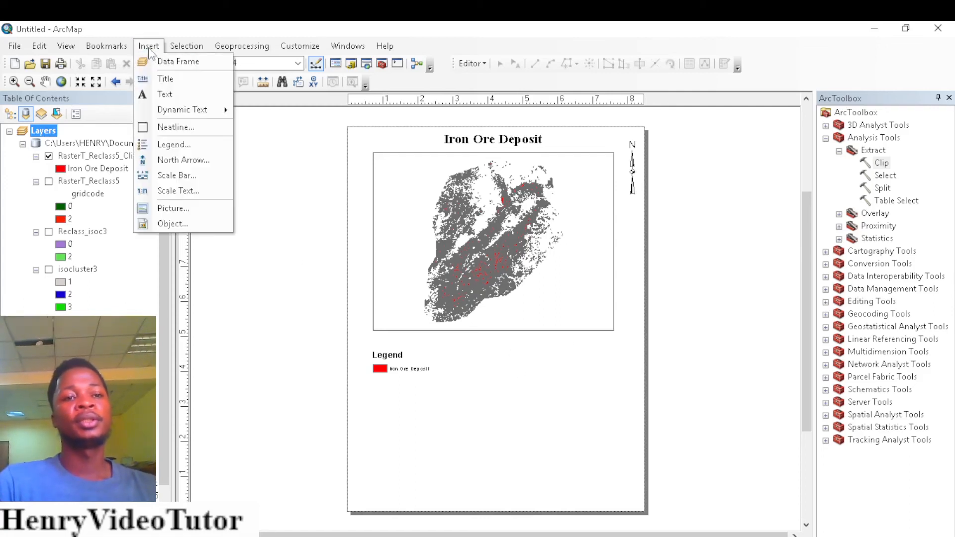
{"action": "left_click", "coordinate": [177, 176]}
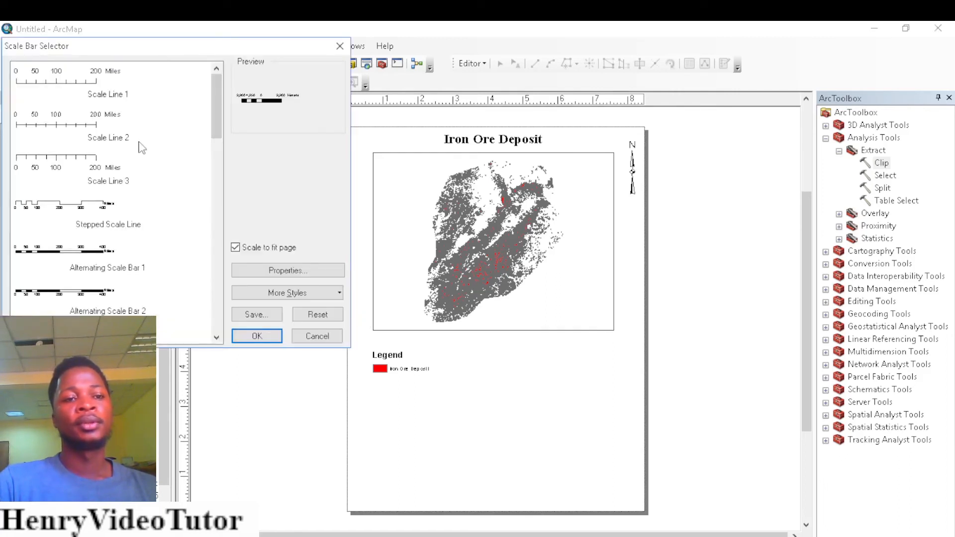
{"action": "left_click", "coordinate": [56, 252]}
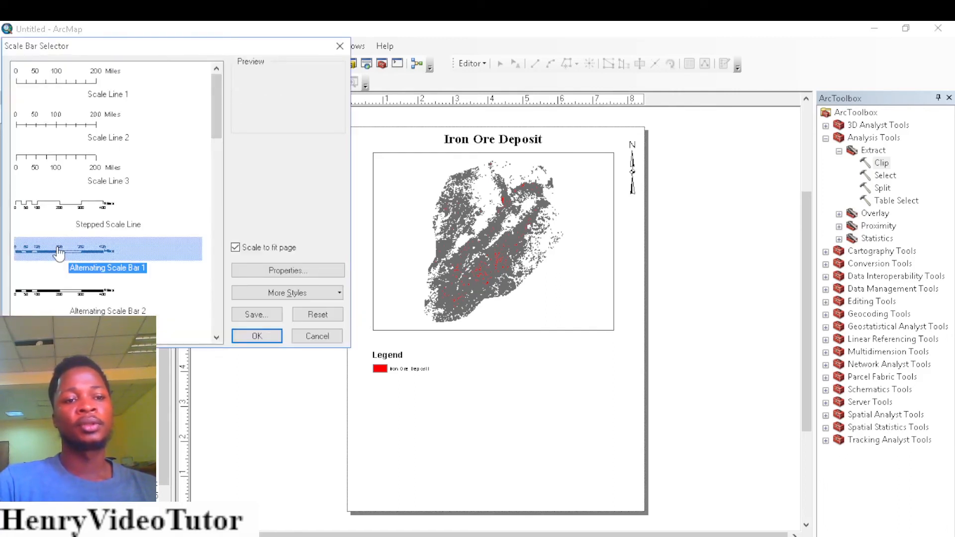
{"action": "left_click", "coordinate": [274, 277]}
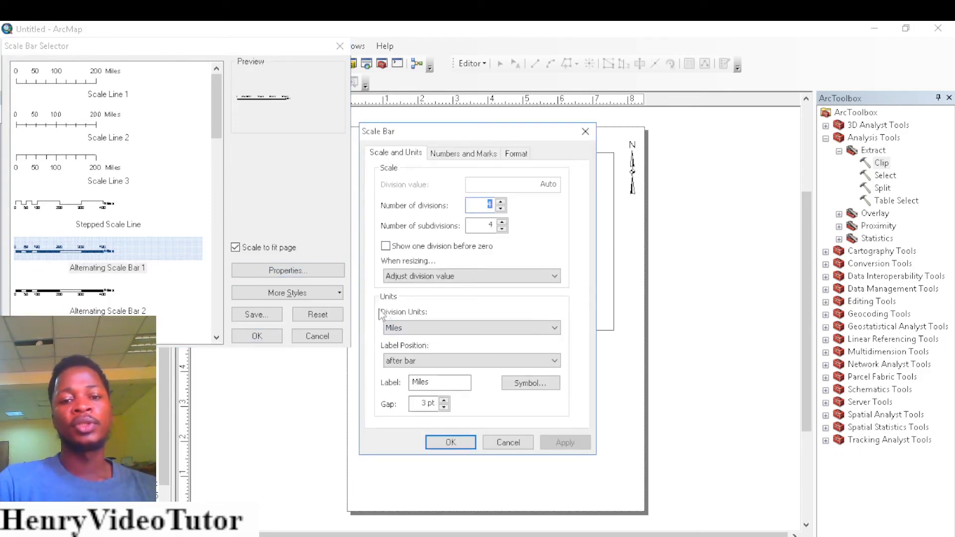
{"action": "left_click", "coordinate": [423, 328]}
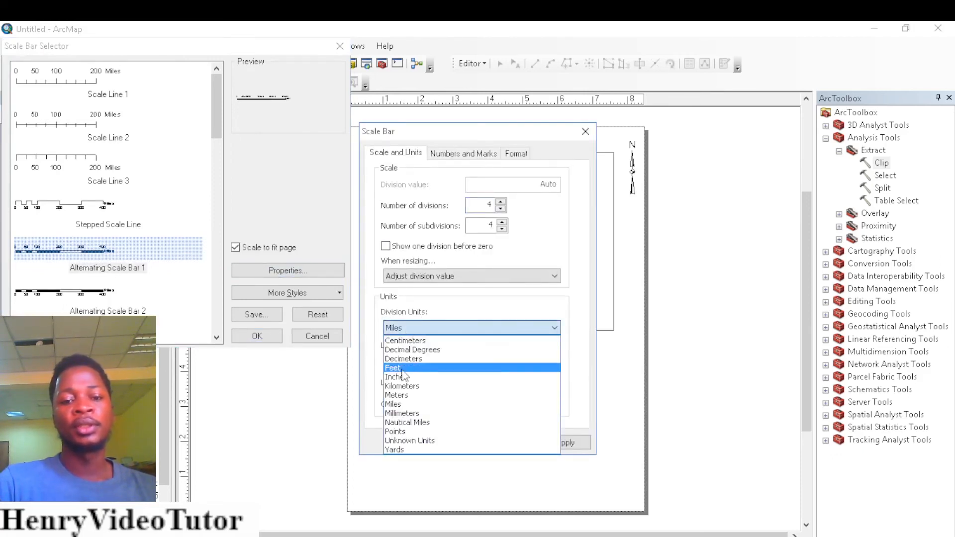
{"action": "left_click", "coordinate": [402, 386]}
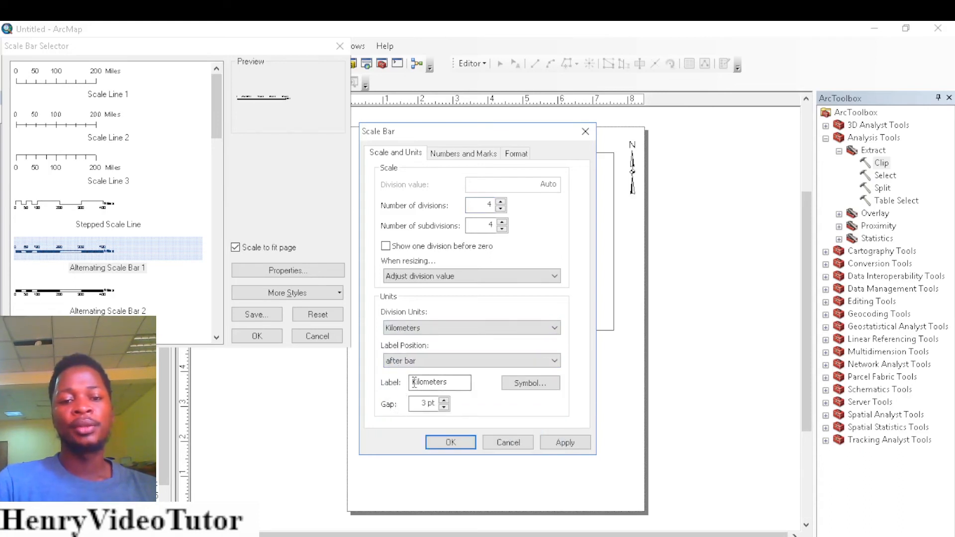
Label the scale bar units "Km", insert the bar, and place it below the right part of the data frame, level with the legend.
{"action": "left_click_drag", "start_coordinate": [453, 382], "coordinate": [420, 382]}
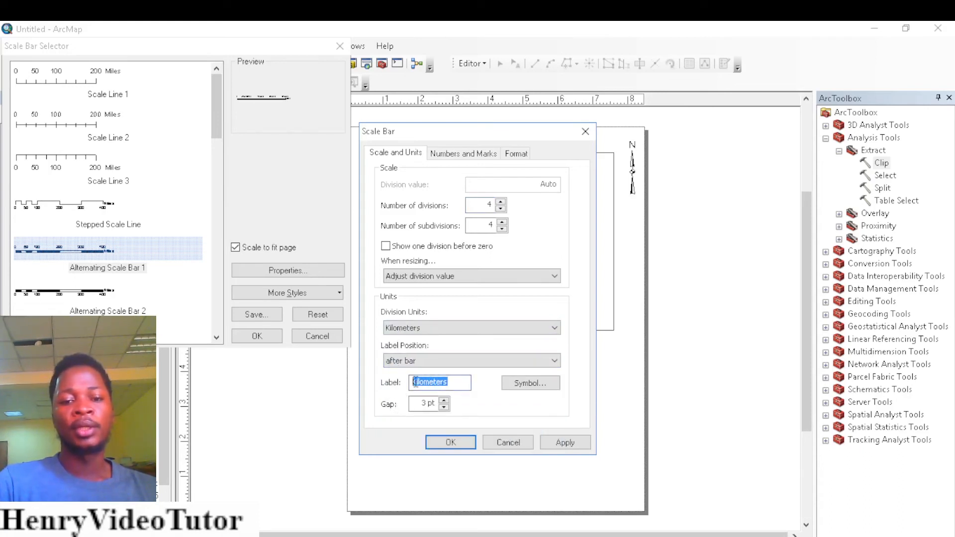
{"action": "type", "text": "m"}
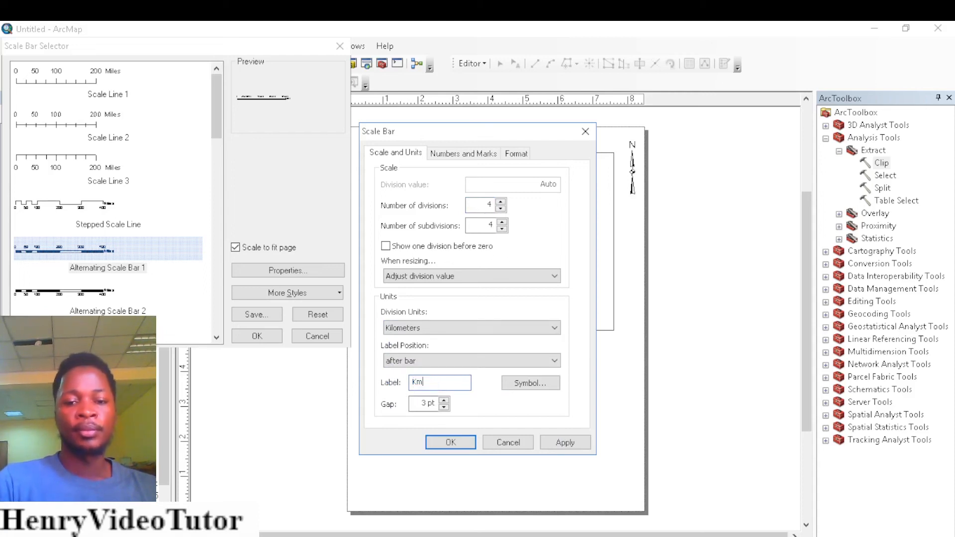
{"action": "left_click", "coordinate": [456, 443]}
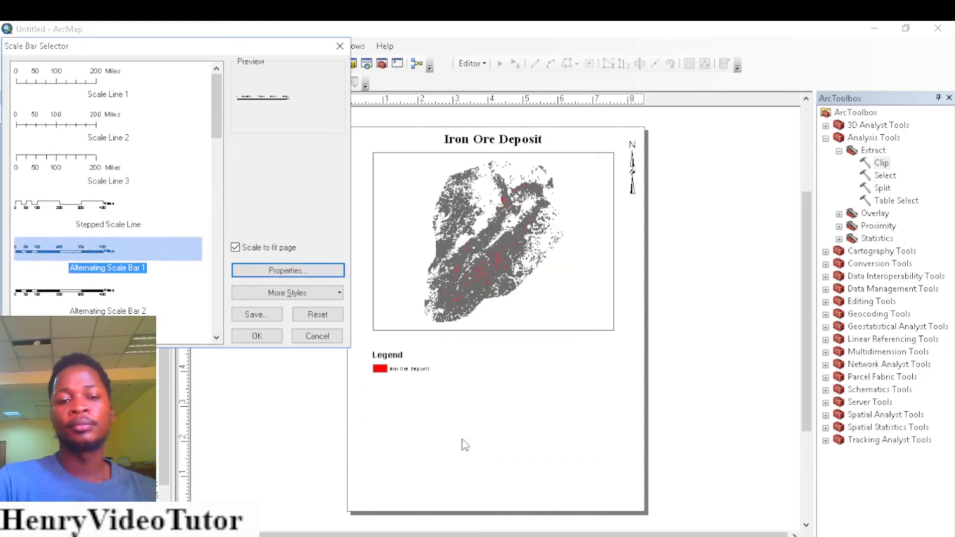
{"action": "left_click", "coordinate": [266, 336]}
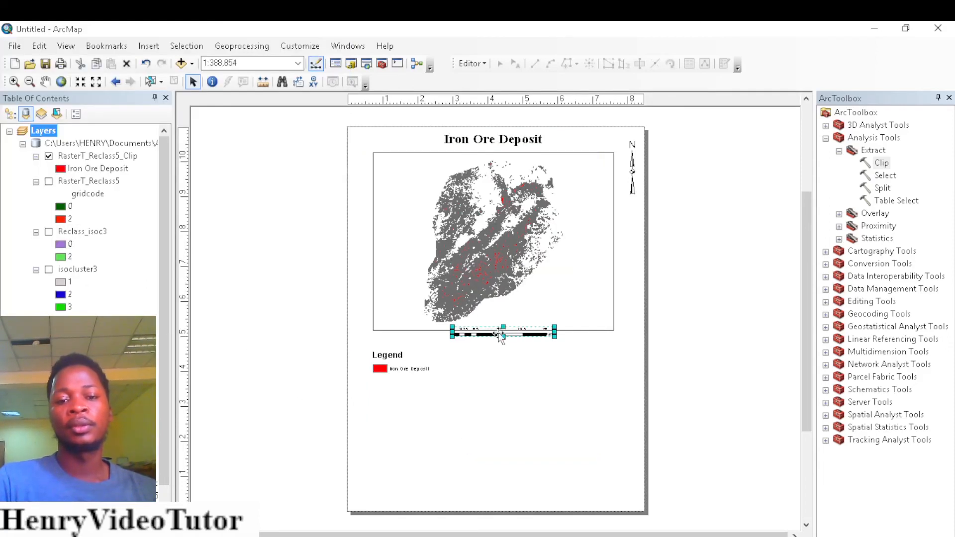
{"action": "left_click_drag", "start_coordinate": [500, 337], "coordinate": [555, 367]}
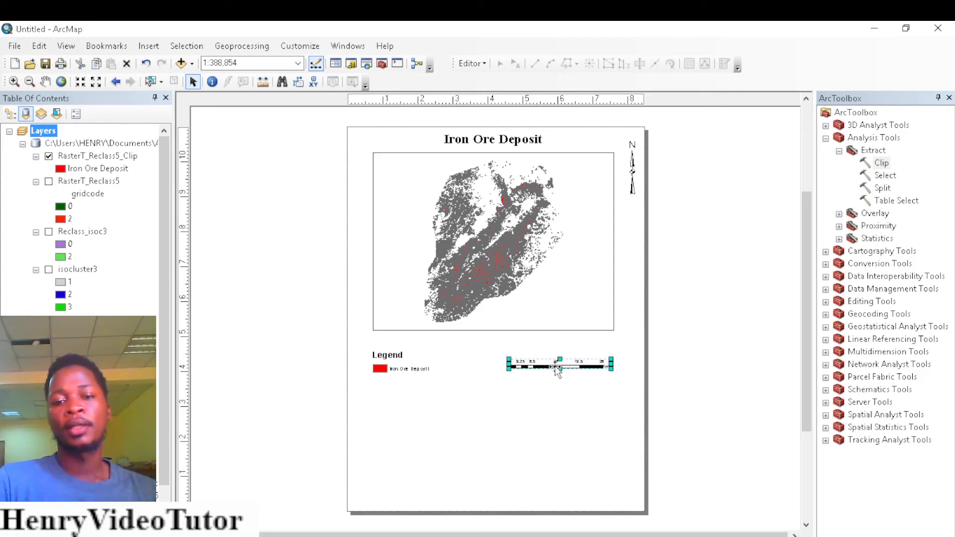
{"action": "left_click", "coordinate": [530, 396]}
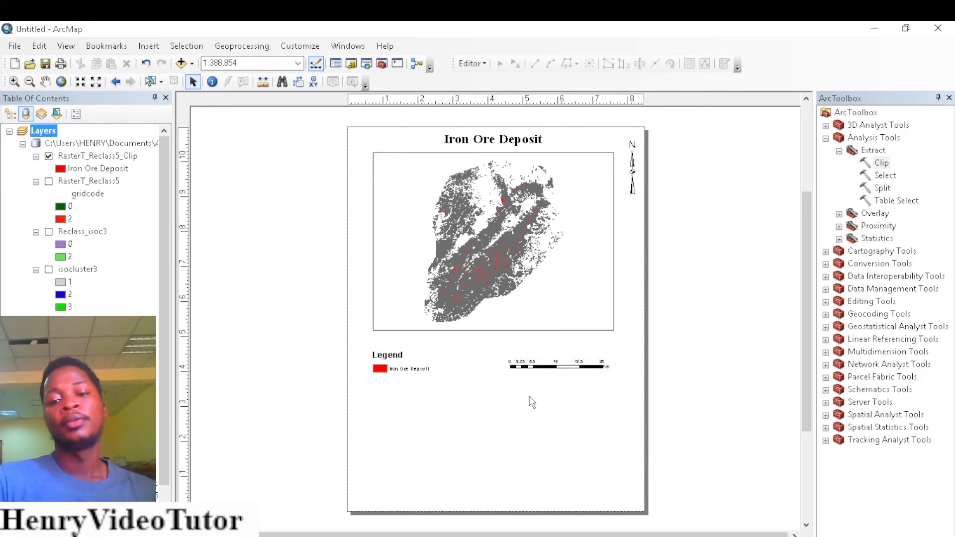
Open the scale bar's properties and increase the gap between the bar and the numbers above it.
{"action": "double_click", "coordinate": [565, 368]}
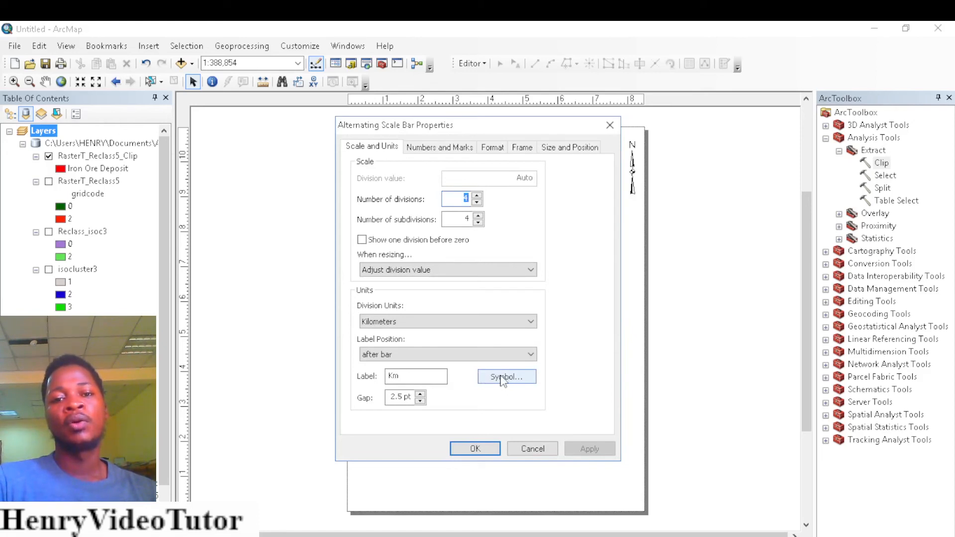
{"action": "left_click", "coordinate": [560, 150]}
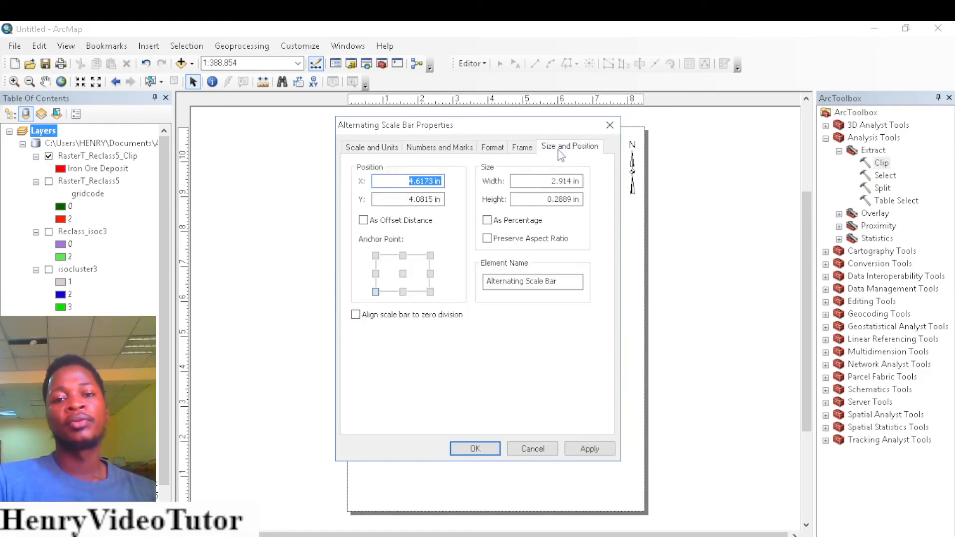
{"action": "left_click", "coordinate": [499, 150]}
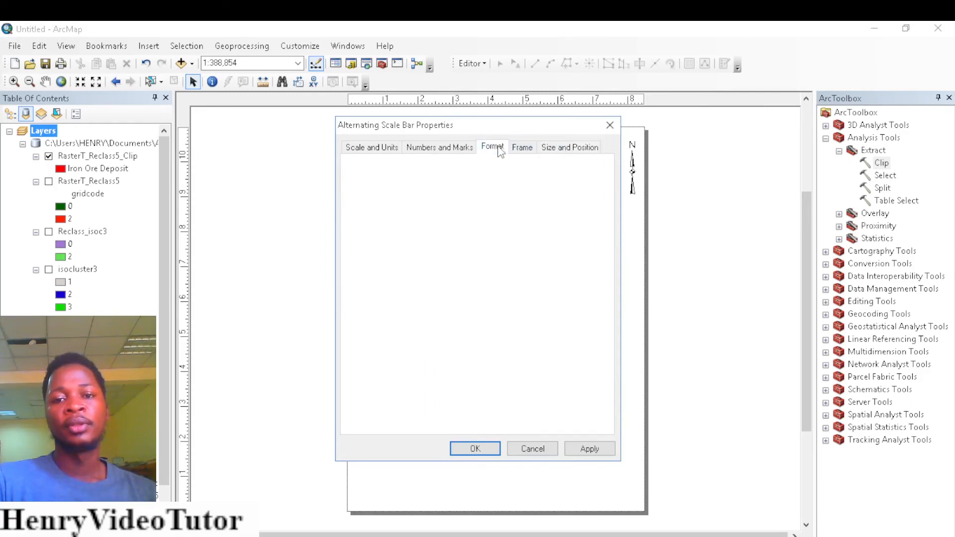
{"action": "left_click", "coordinate": [444, 149]}
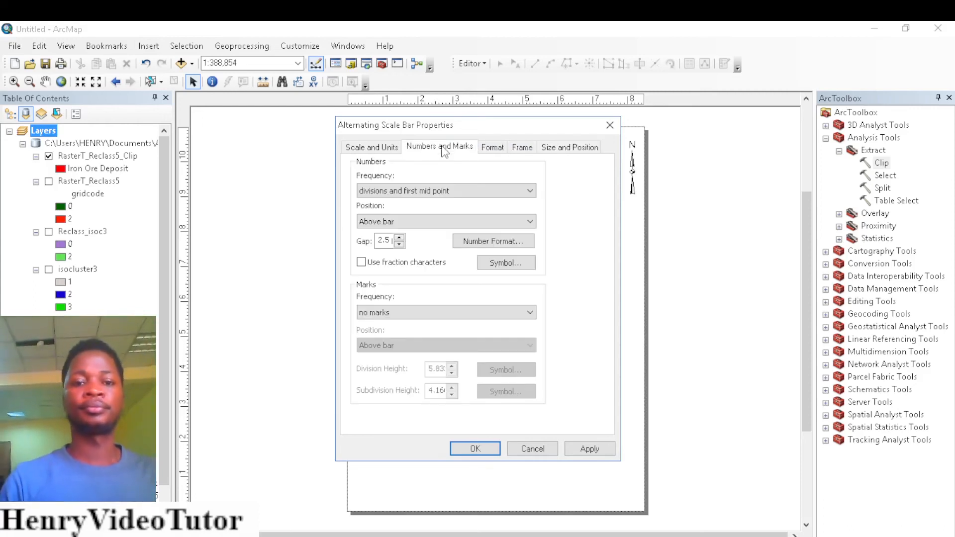
{"action": "left_click", "coordinate": [399, 238]}
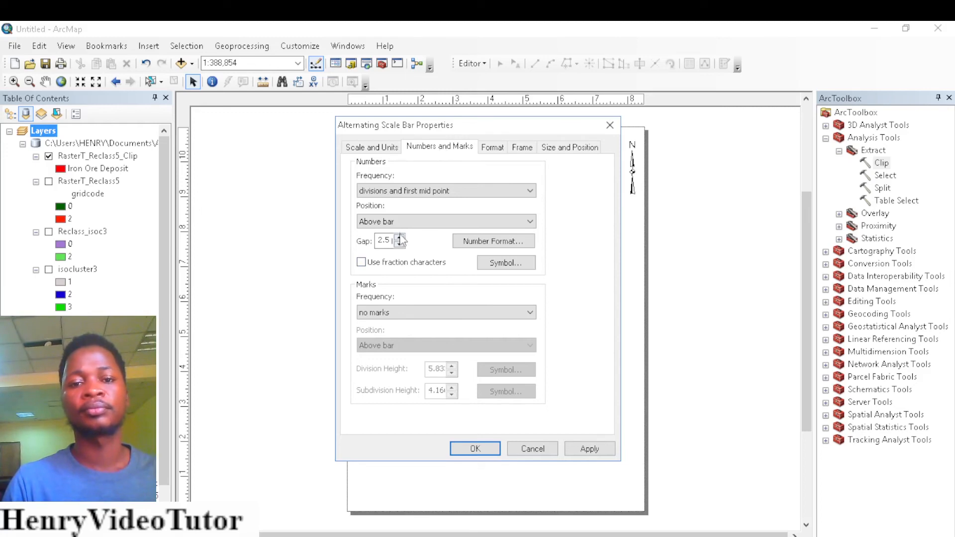
{"action": "left_click", "coordinate": [399, 238]}
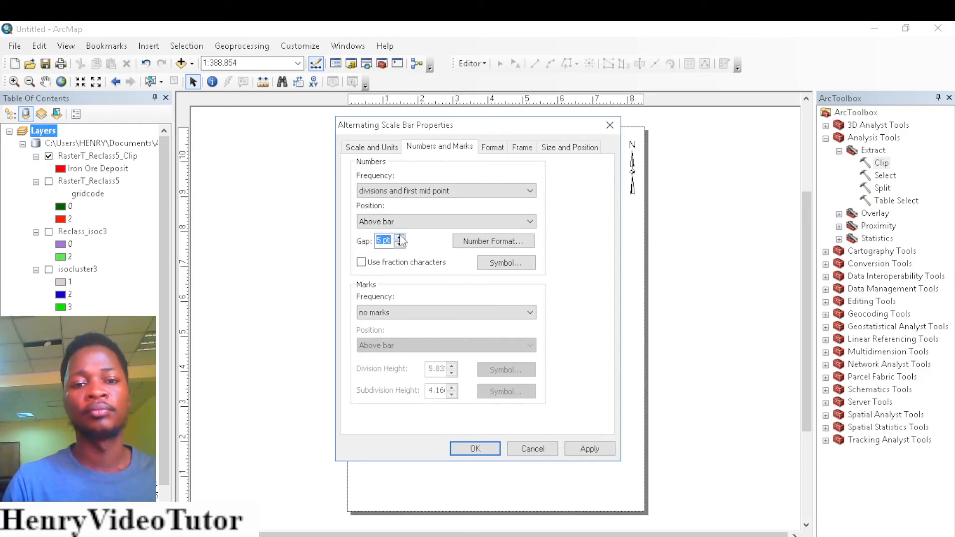
Set the font size of the scale bar's Km unit label to 14 and apply the scale bar changes.
{"action": "left_click", "coordinate": [392, 148]}
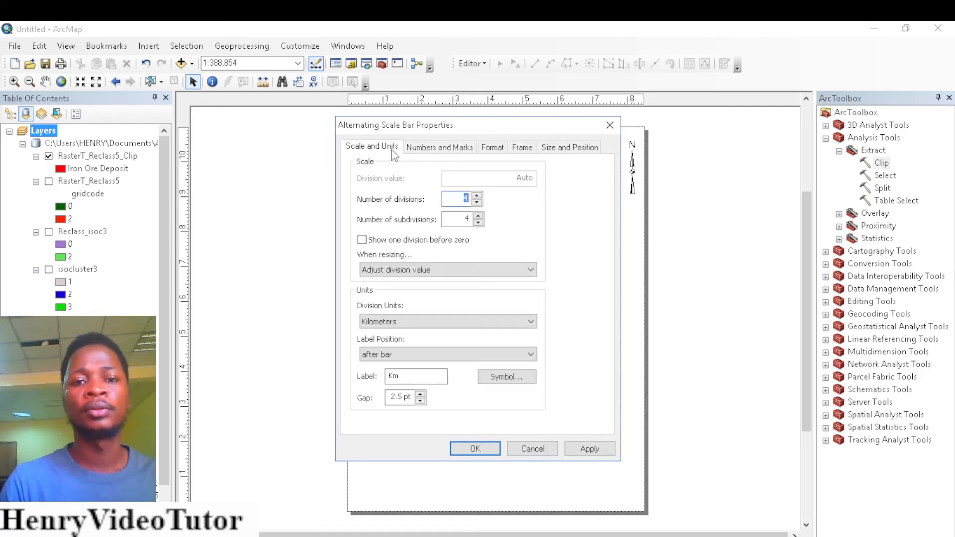
{"action": "left_click", "coordinate": [502, 380]}
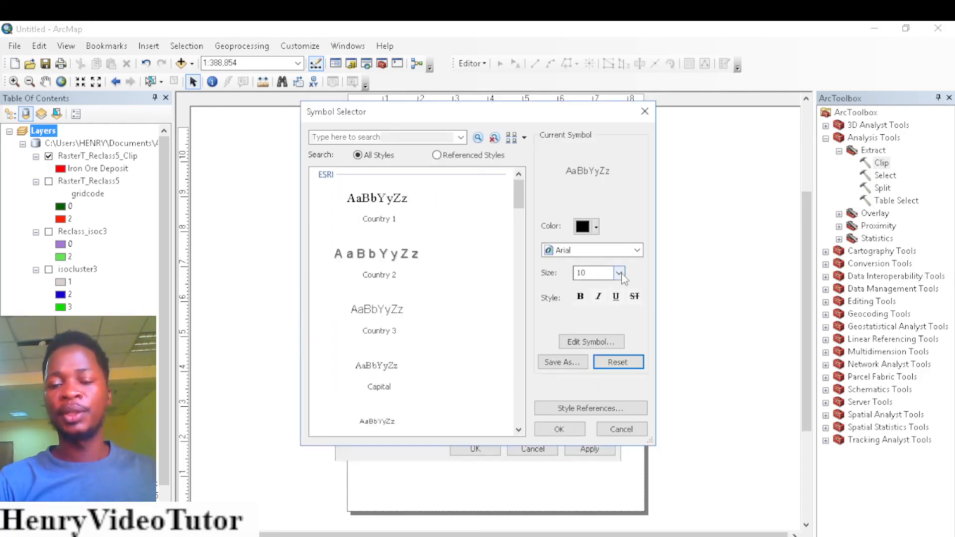
{"action": "left_click", "coordinate": [619, 273]}
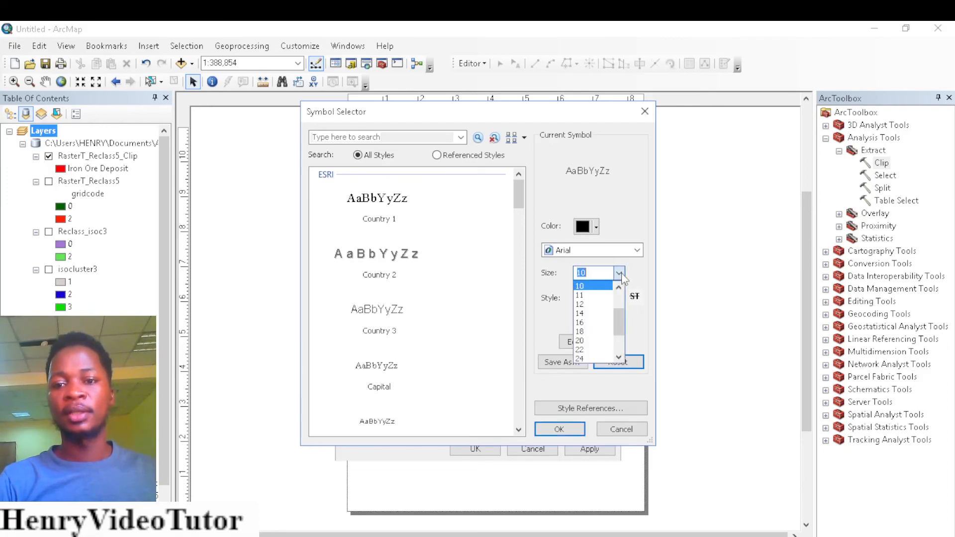
{"action": "left_click", "coordinate": [583, 313]}
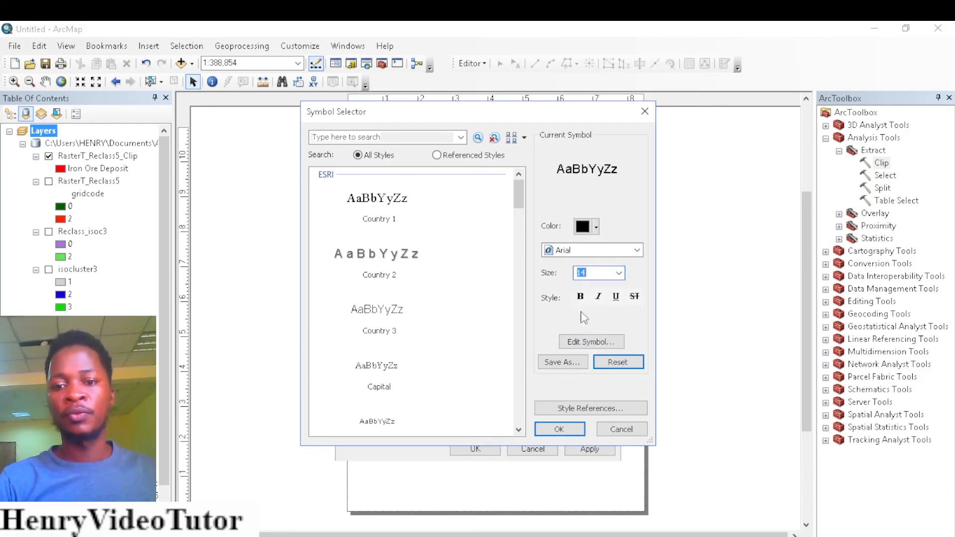
{"action": "left_click", "coordinate": [558, 431]}
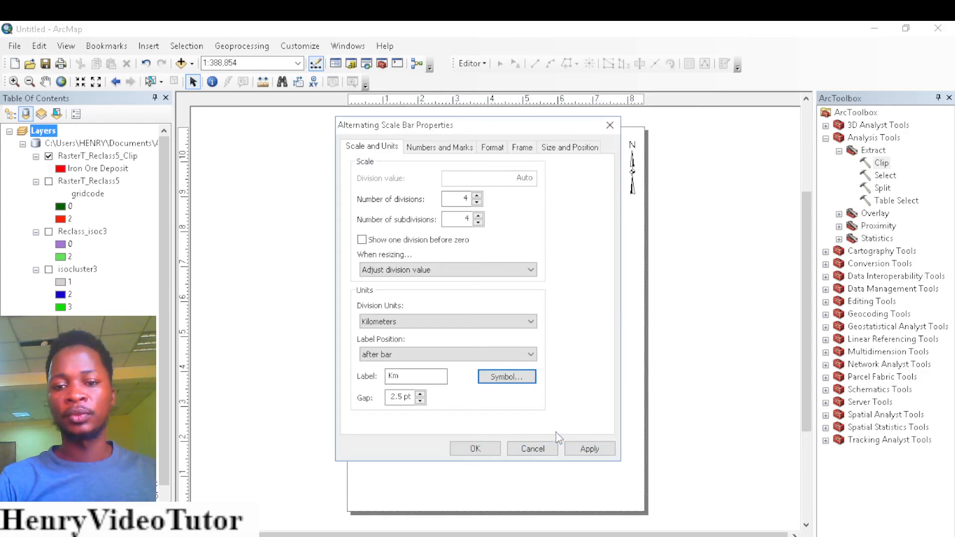
{"action": "left_click", "coordinate": [588, 448]}
{"action": "left_click", "coordinate": [486, 450]}
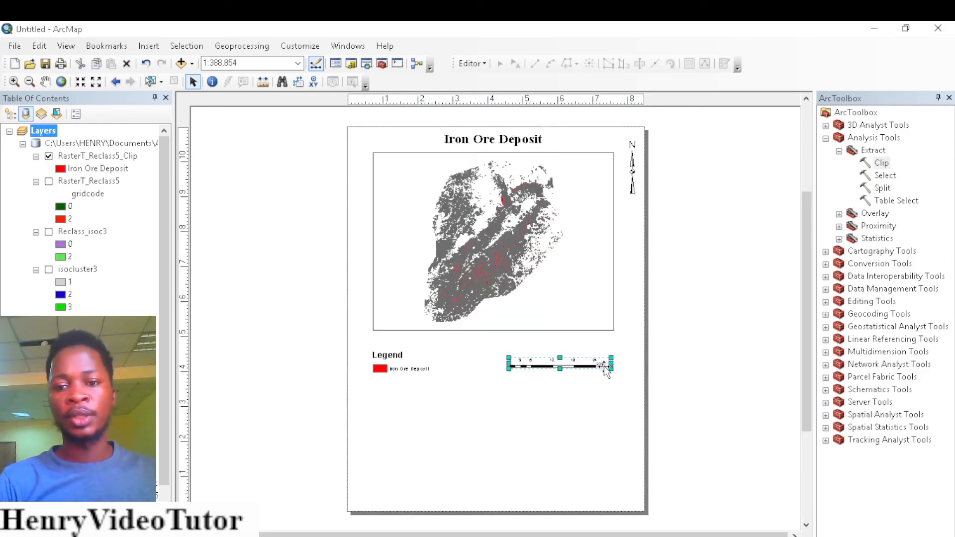
{"action": "left_click", "coordinate": [608, 391]}
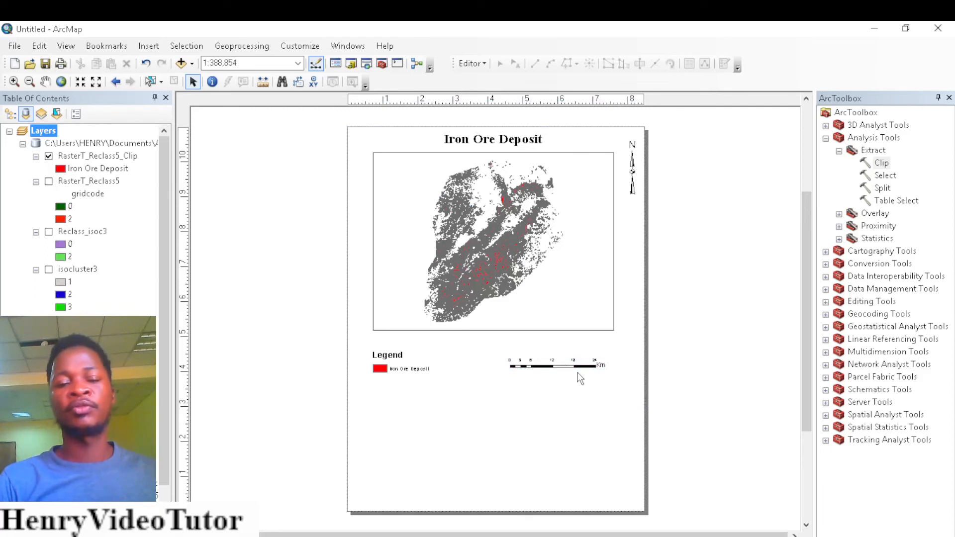
Start a new reference grid for the data frame and choose the Measured Grid type.
{"action": "left_click", "coordinate": [513, 329]}
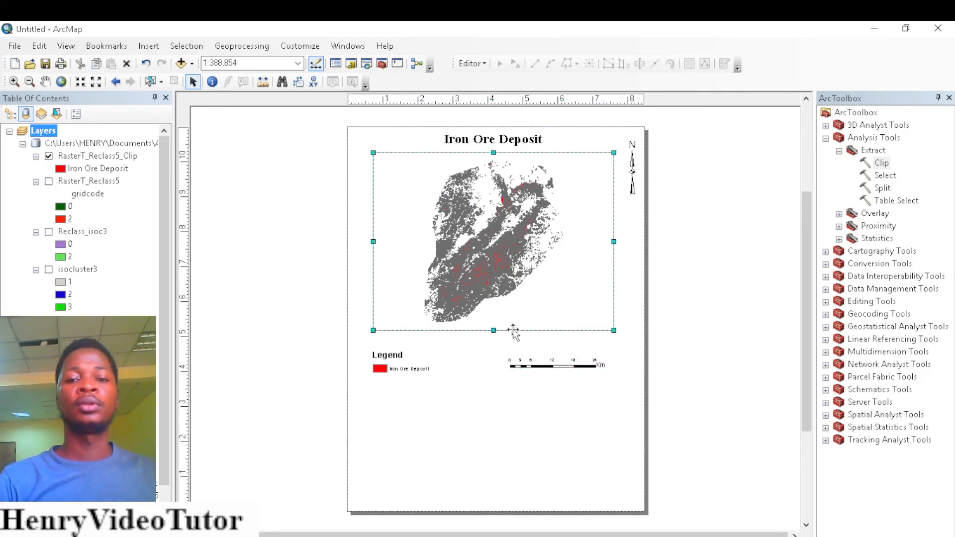
{"action": "right_click", "coordinate": [513, 330]}
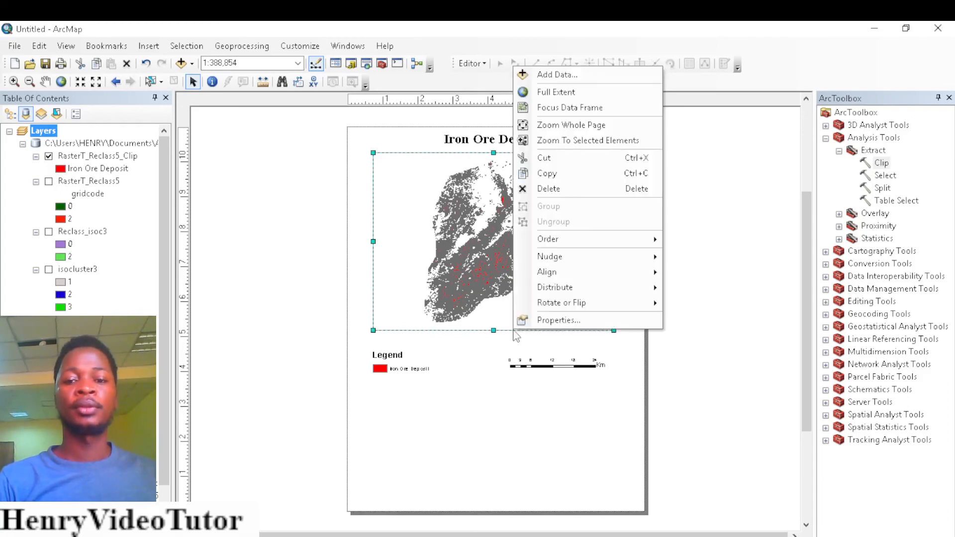
{"action": "left_click", "coordinate": [552, 321]}
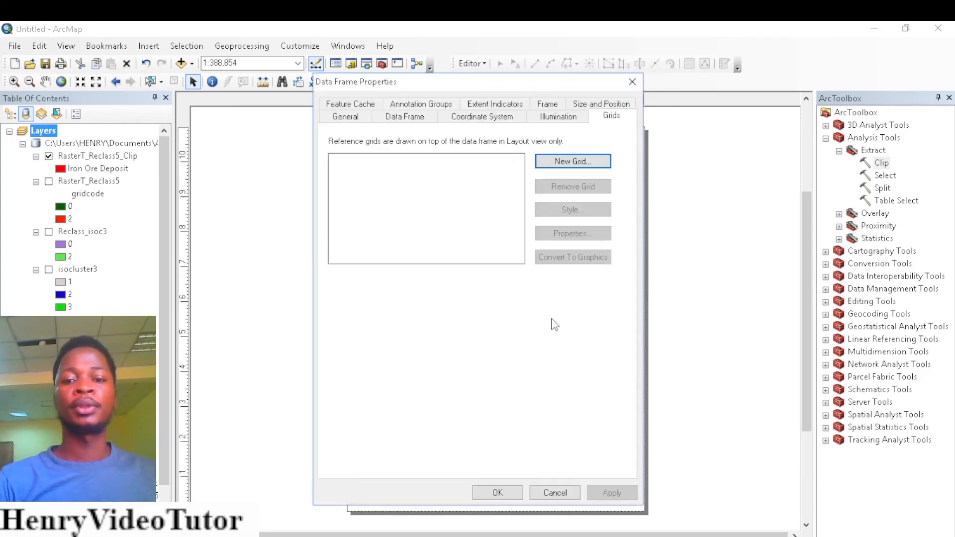
{"action": "left_click", "coordinate": [579, 162]}
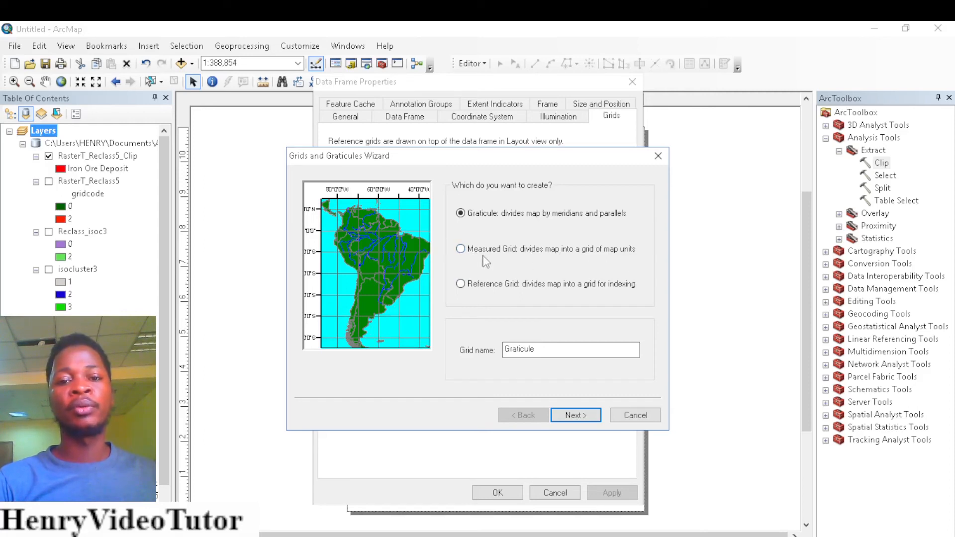
{"action": "left_click", "coordinate": [465, 251]}
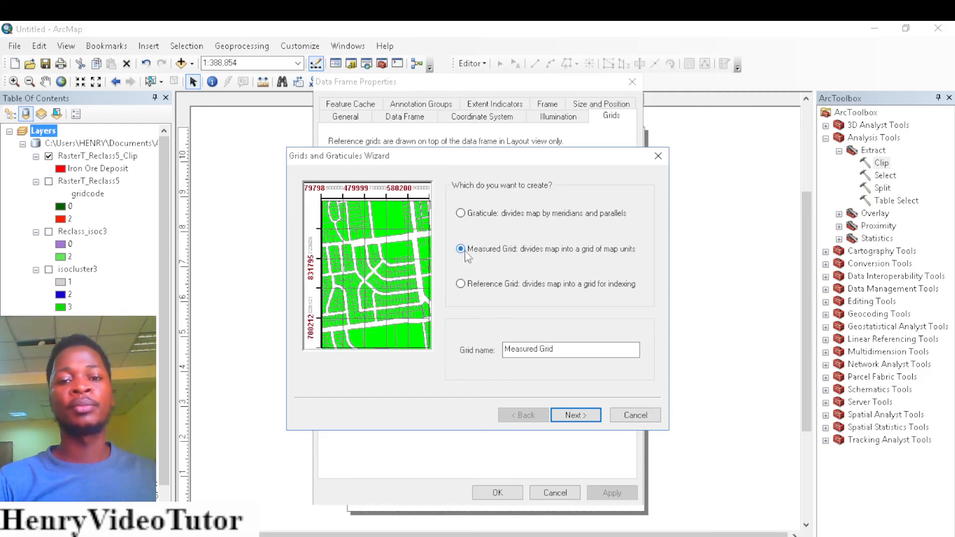
Set the measured grid's appearance to labels only and finish creating it with the default intervals, ticks and border settings.
{"action": "left_click", "coordinate": [574, 416]}
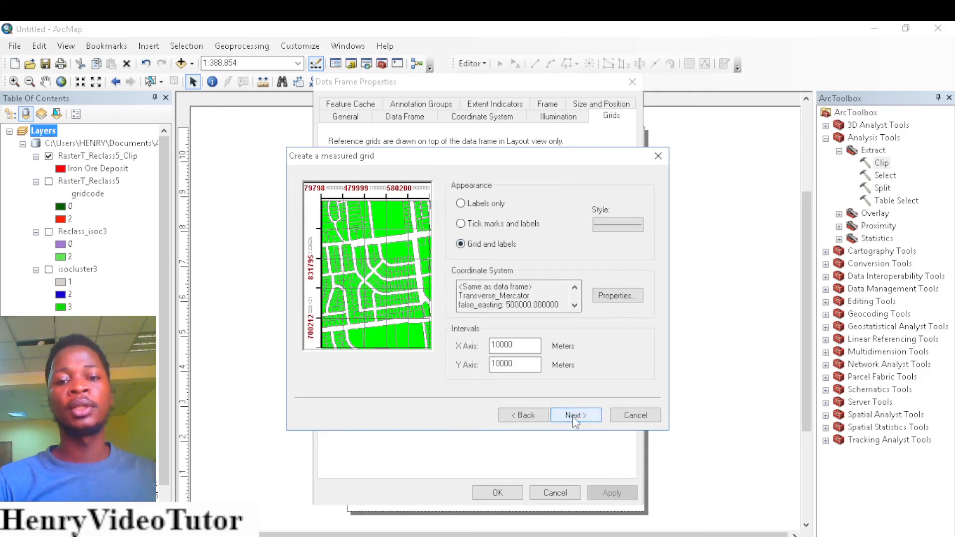
{"action": "left_click", "coordinate": [481, 211]}
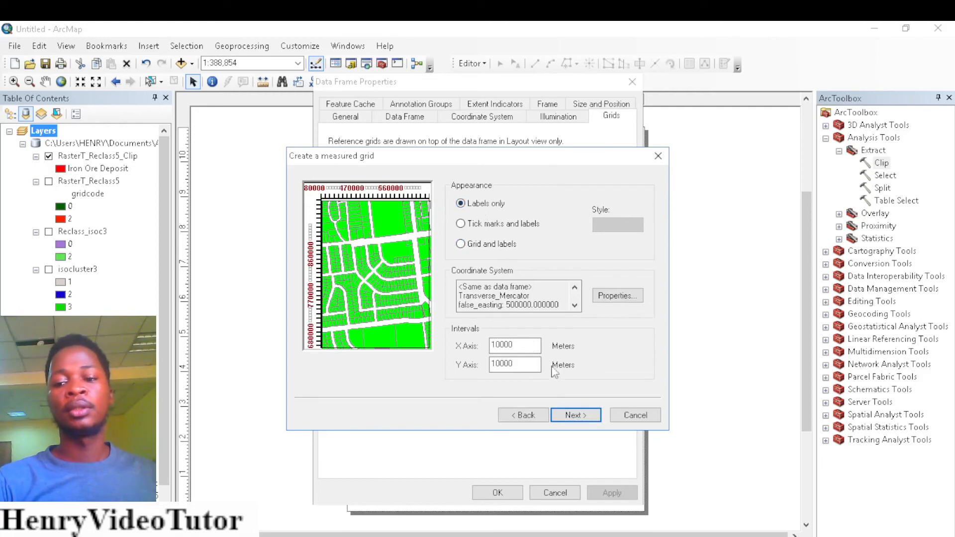
{"action": "left_click", "coordinate": [575, 417]}
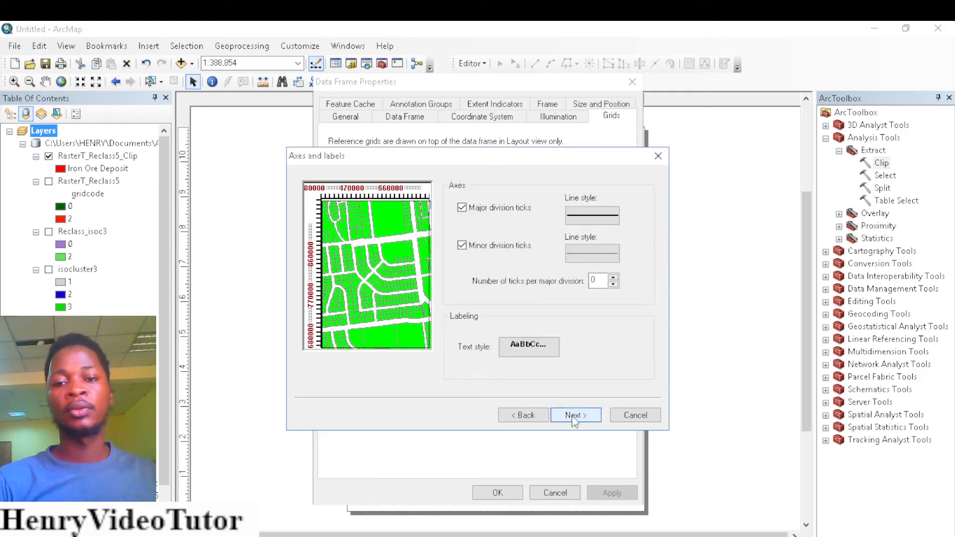
{"action": "left_click", "coordinate": [575, 417]}
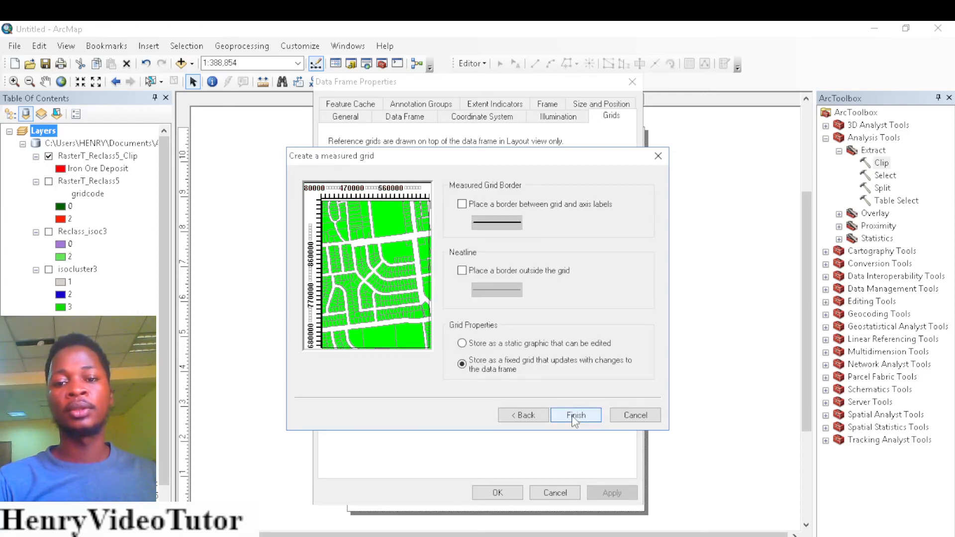
{"action": "left_click", "coordinate": [576, 417]}
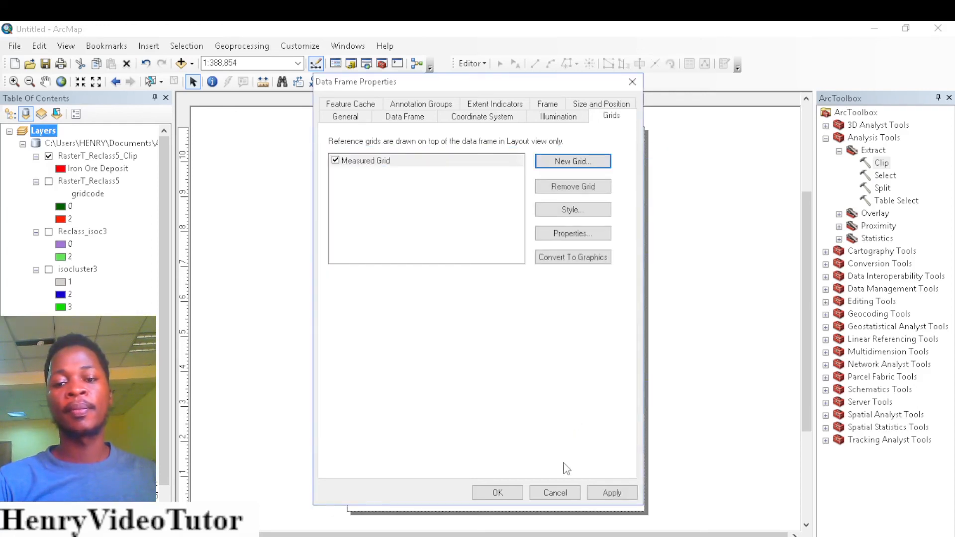
In the measured grid's properties, turn off the labels on the right axis and set the label font size to 14.
{"action": "left_click", "coordinate": [573, 233]}
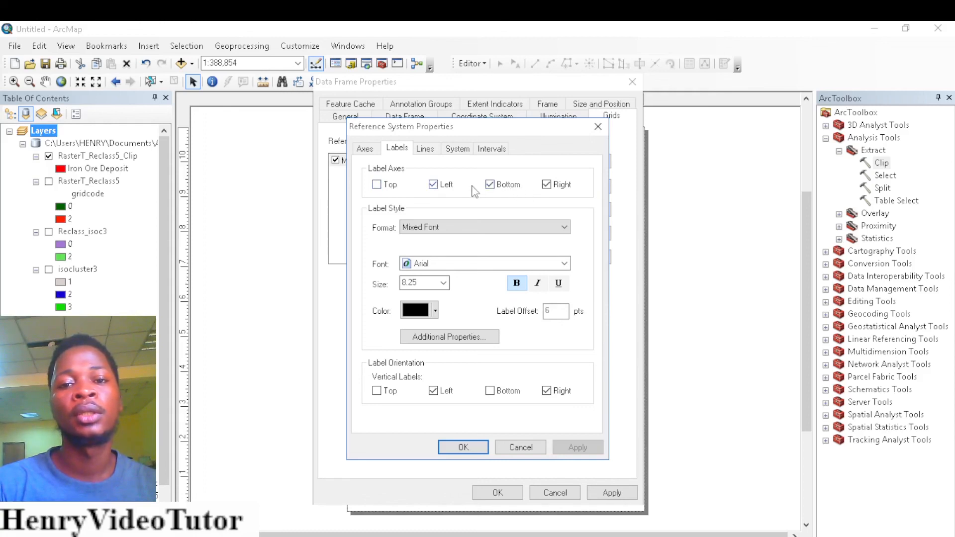
{"action": "left_click", "coordinate": [546, 184]}
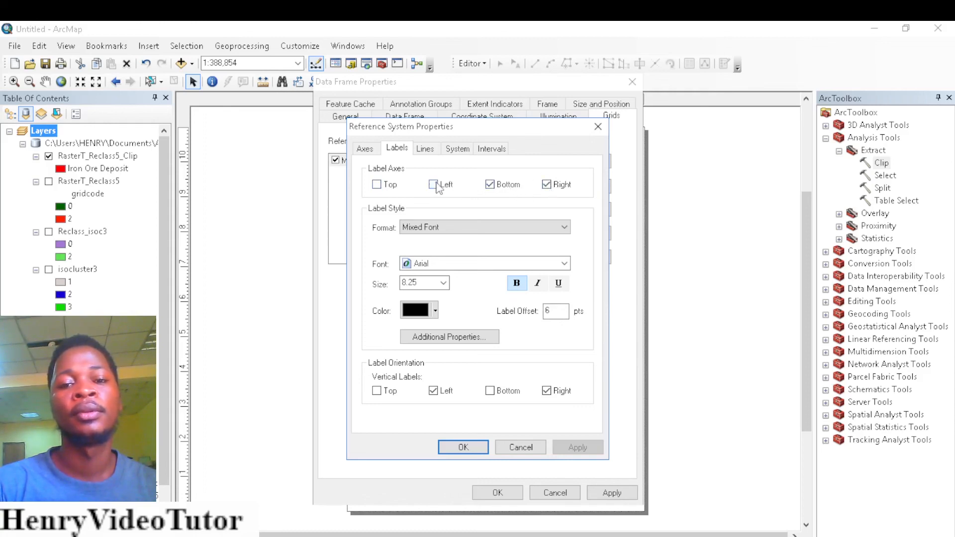
{"action": "left_click", "coordinate": [547, 184]}
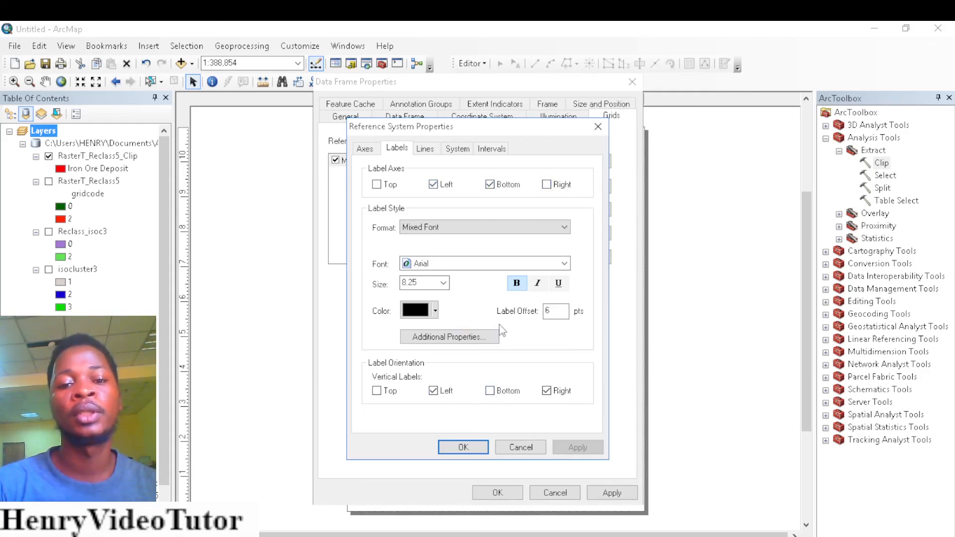
{"action": "left_click", "coordinate": [443, 283]}
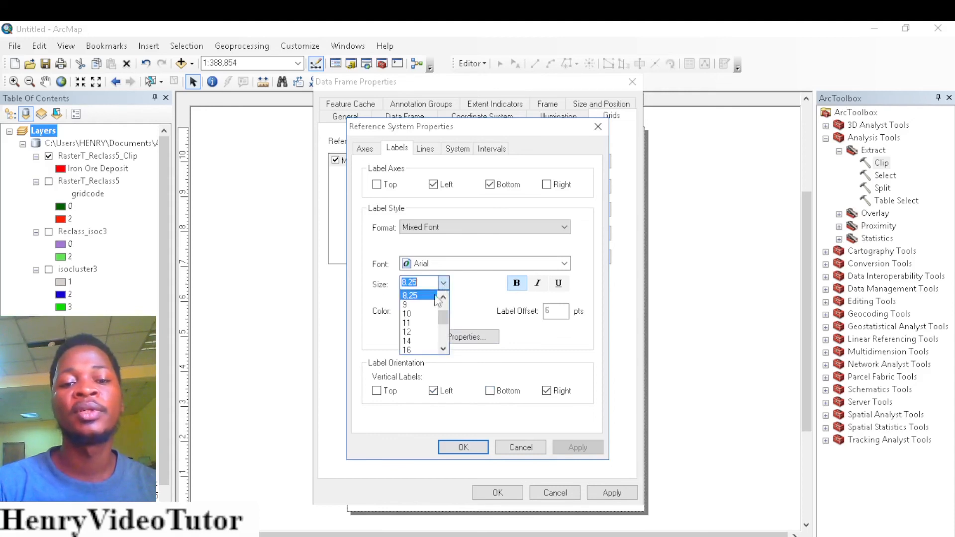
{"action": "left_click", "coordinate": [418, 342]}
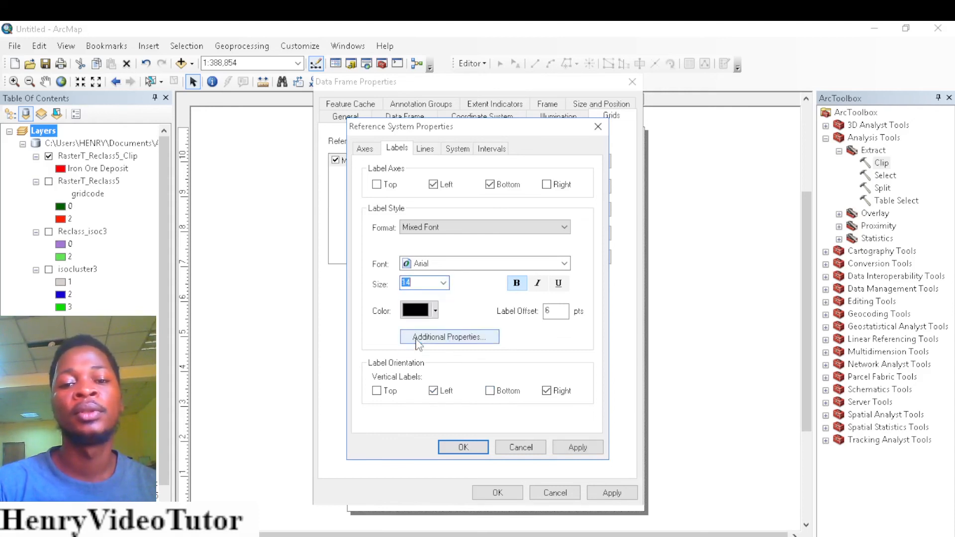
Set the grid's X and Y origins to 200000, apply the grid to the data frame, and deselect the frame.
{"action": "left_click", "coordinate": [490, 149]}
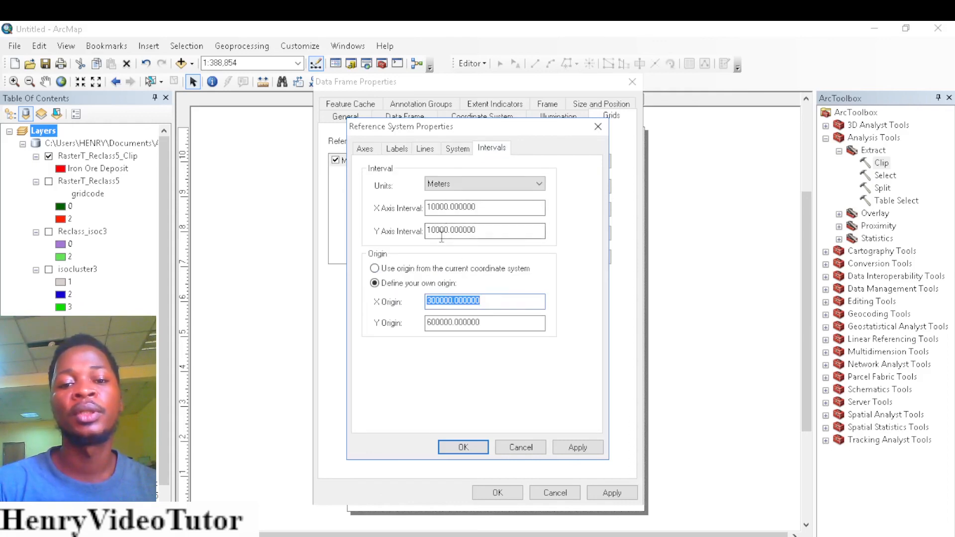
{"action": "left_click", "coordinate": [433, 301]}
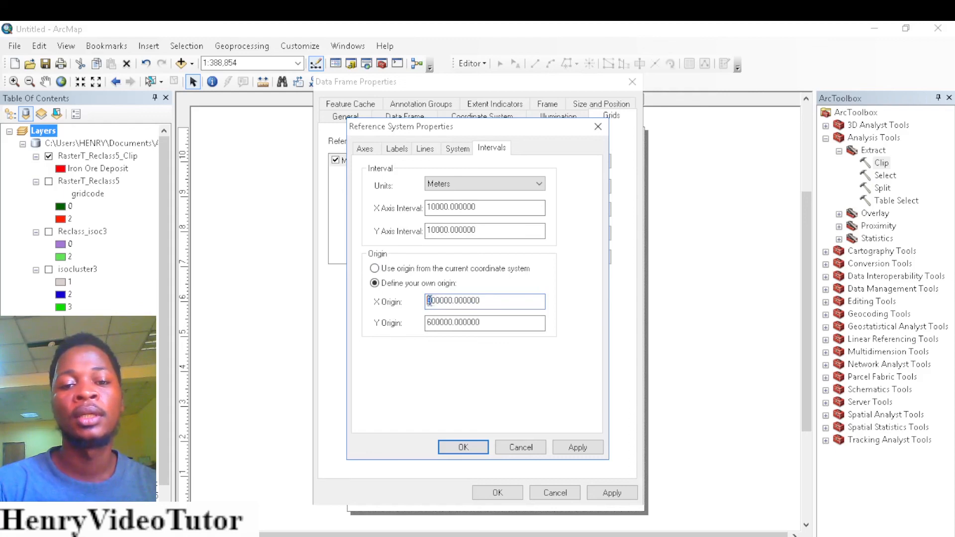
{"action": "type", "text": "2"}
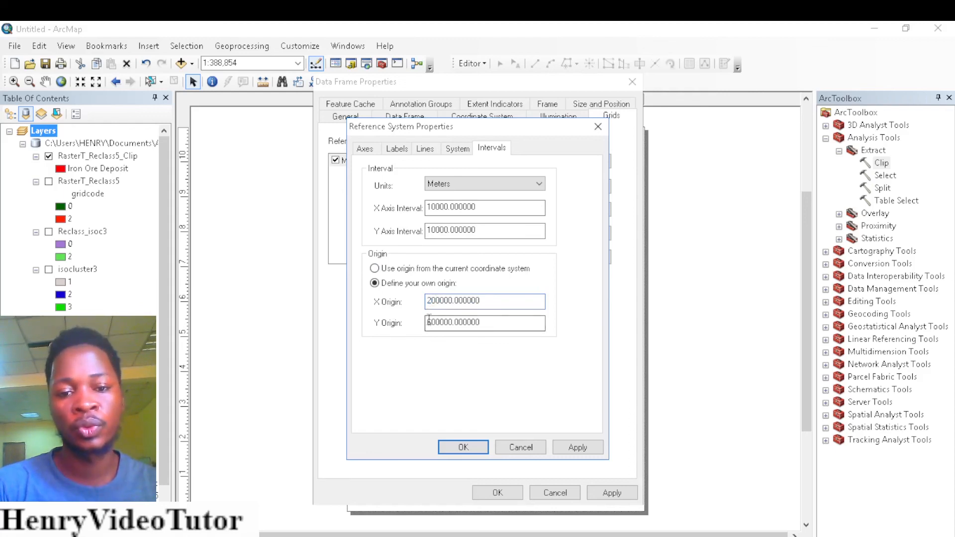
{"action": "left_click_drag", "start_coordinate": [433, 322], "coordinate": [428, 322]}
{"action": "type", "text": "2"}
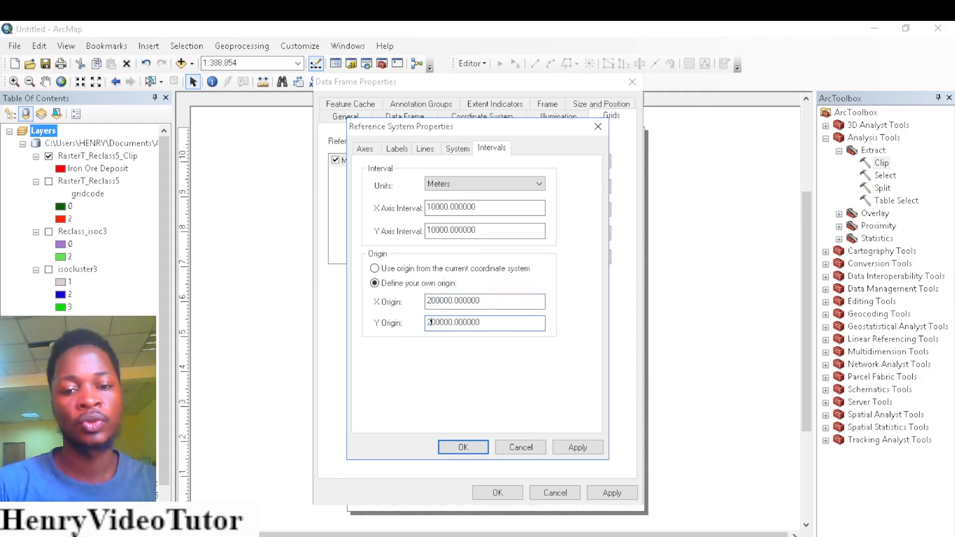
{"action": "left_click", "coordinate": [462, 447]}
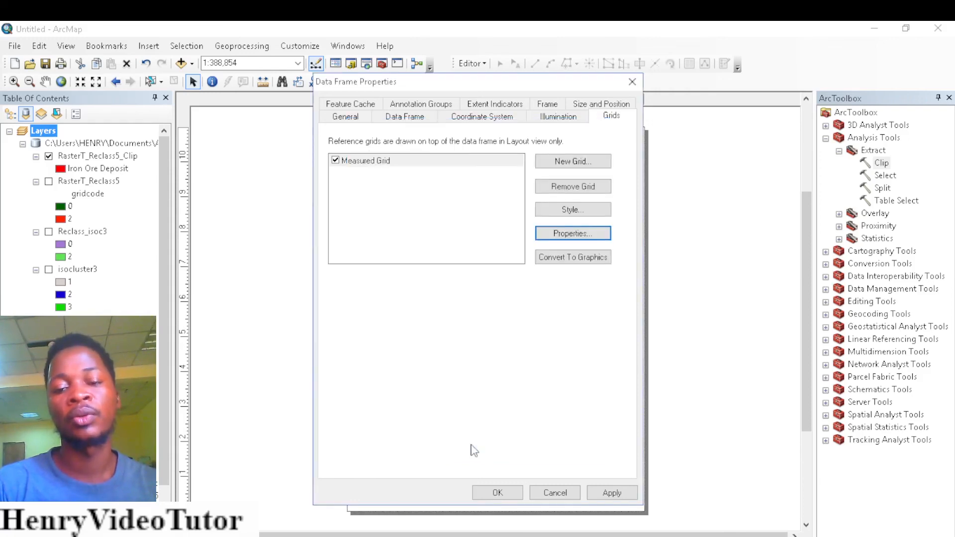
{"action": "left_click", "coordinate": [612, 493]}
{"action": "left_click", "coordinate": [512, 494]}
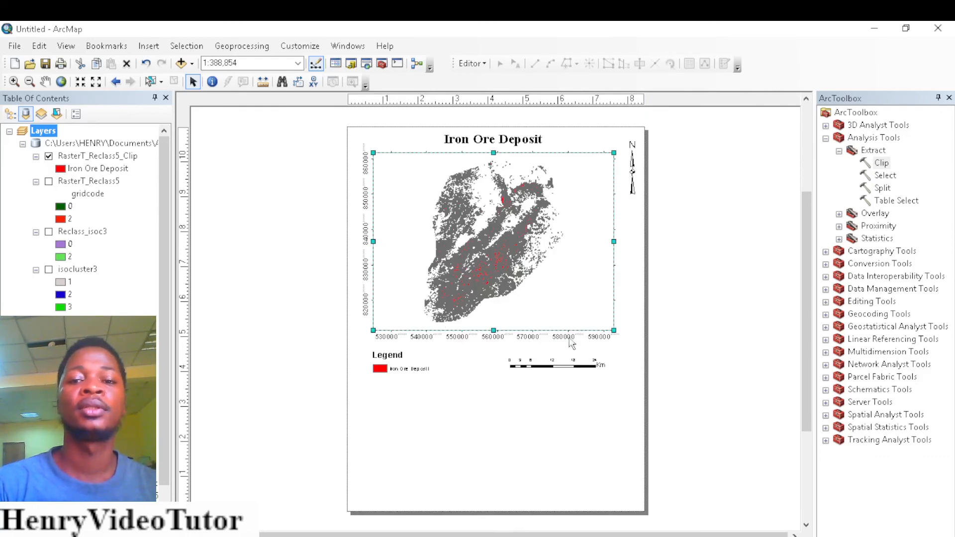
{"action": "left_click", "coordinate": [553, 422]}
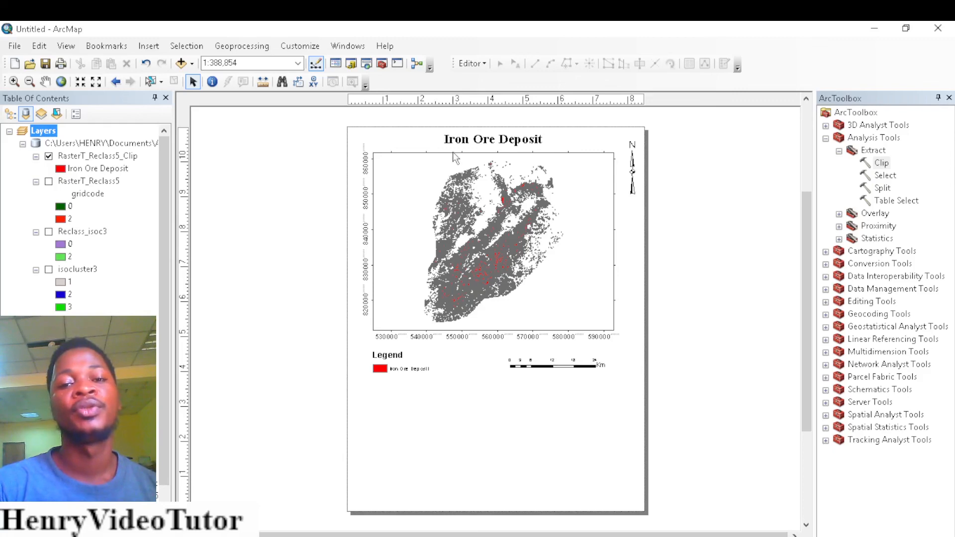
Export the map layout to the Desktop as a PDF named "Iron Ore Deposit Map".
{"action": "left_click", "coordinate": [15, 46]}
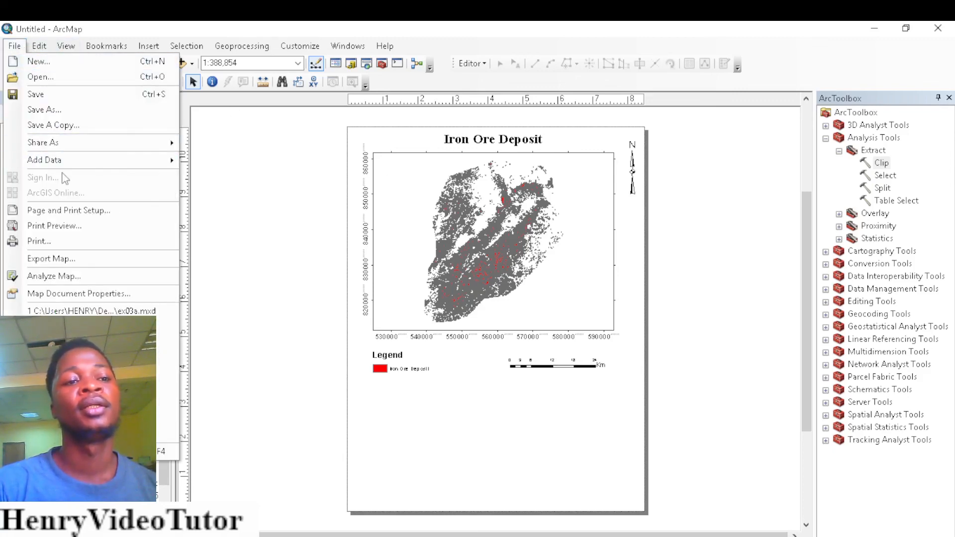
{"action": "left_click", "coordinate": [66, 259]}
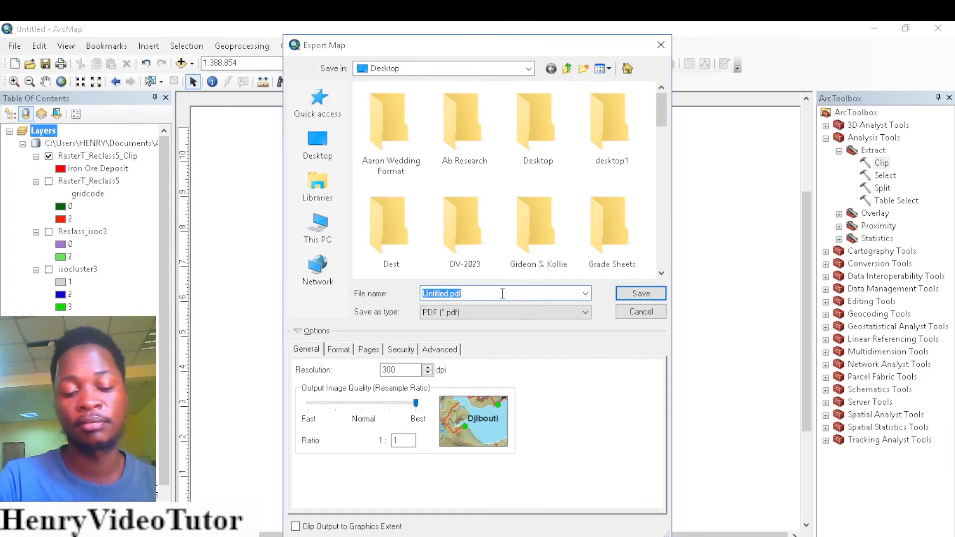
{"action": "type", "text": "P"}
{"action": "key", "text": "BackSpace"}
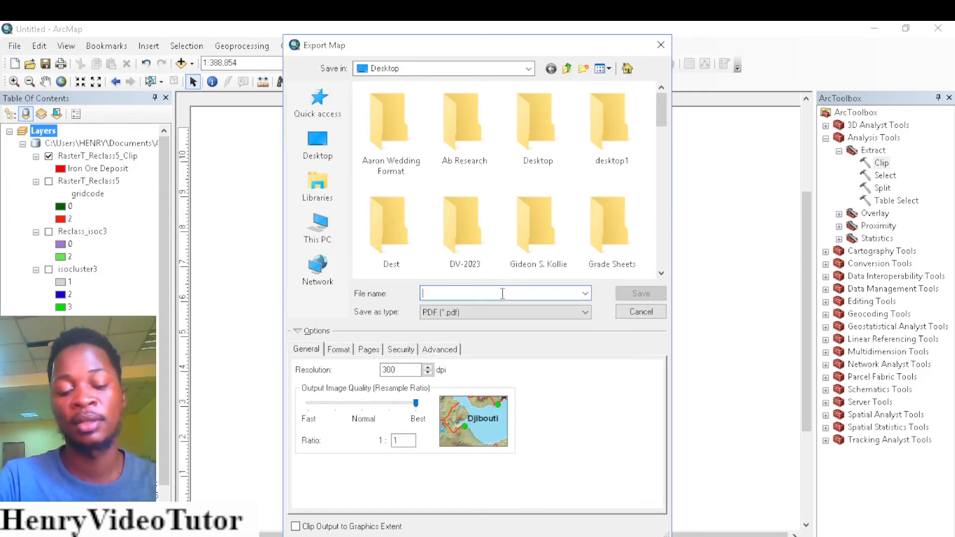
{"action": "type", "text": "Iron"}
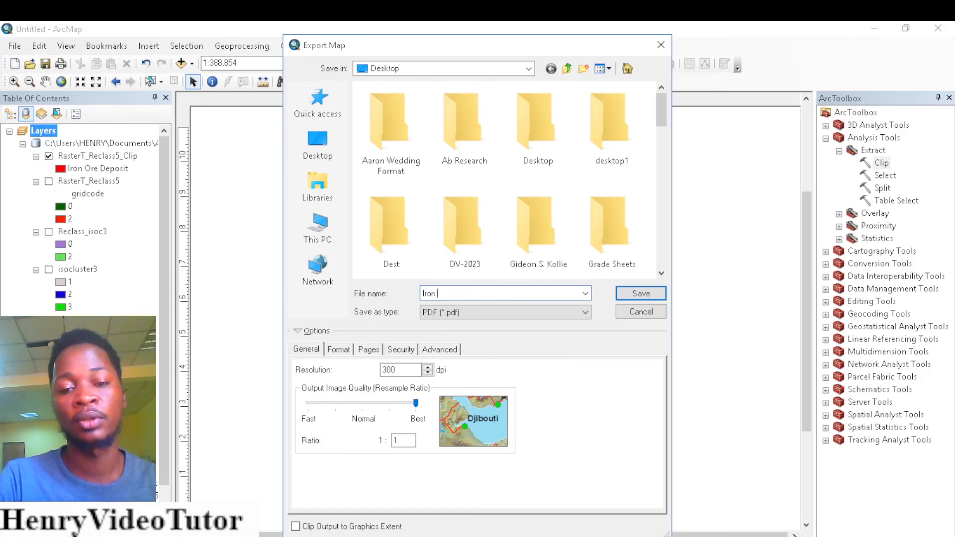
{"action": "type", "text": " ORe"}
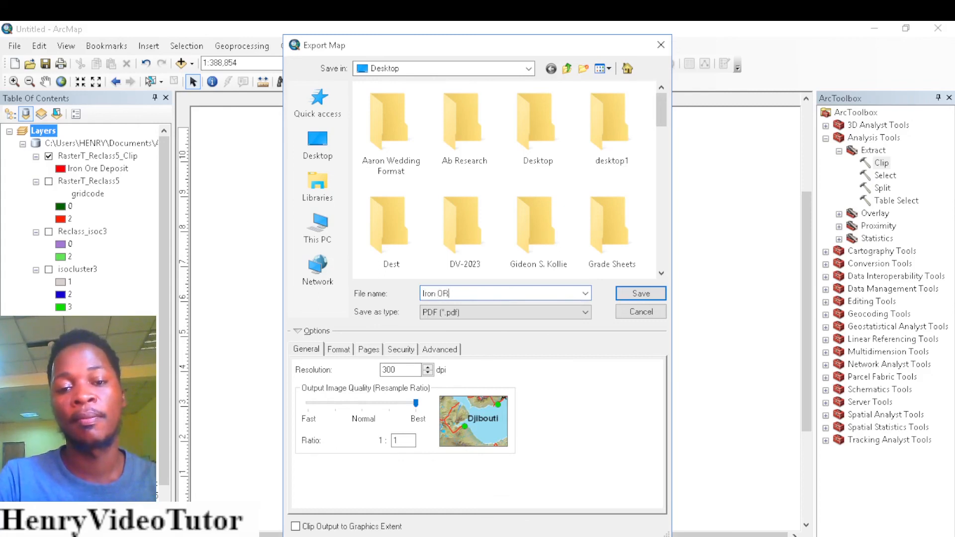
{"action": "key", "text": "BackSpace"}
{"action": "key", "text": "BackSpace"}
{"action": "type", "text": "re Depo"}
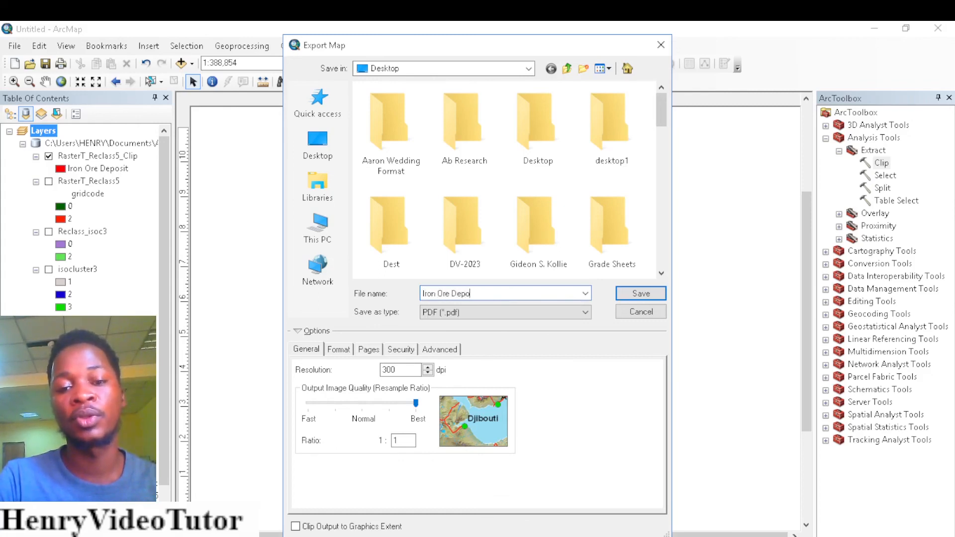
{"action": "type", "text": "sit Map"}
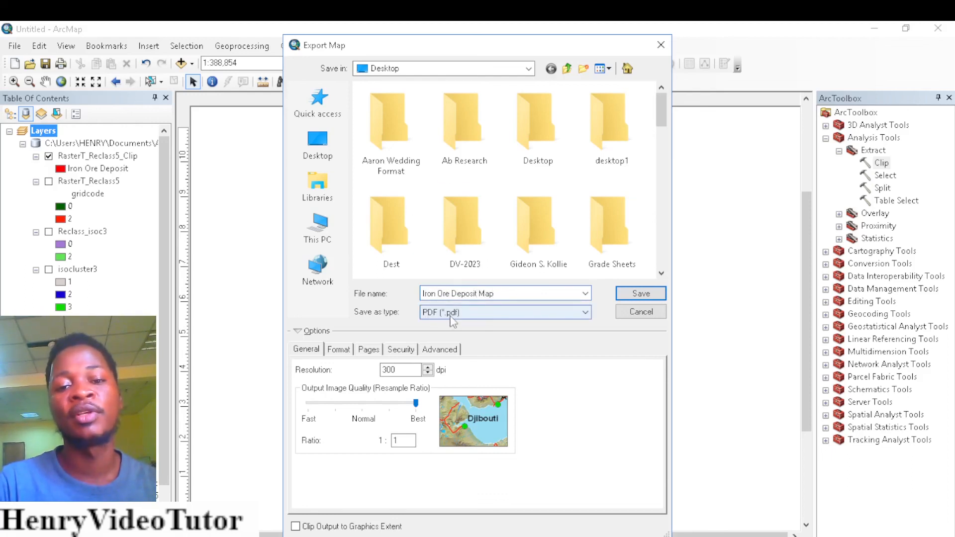
{"action": "left_click", "coordinate": [312, 151]}
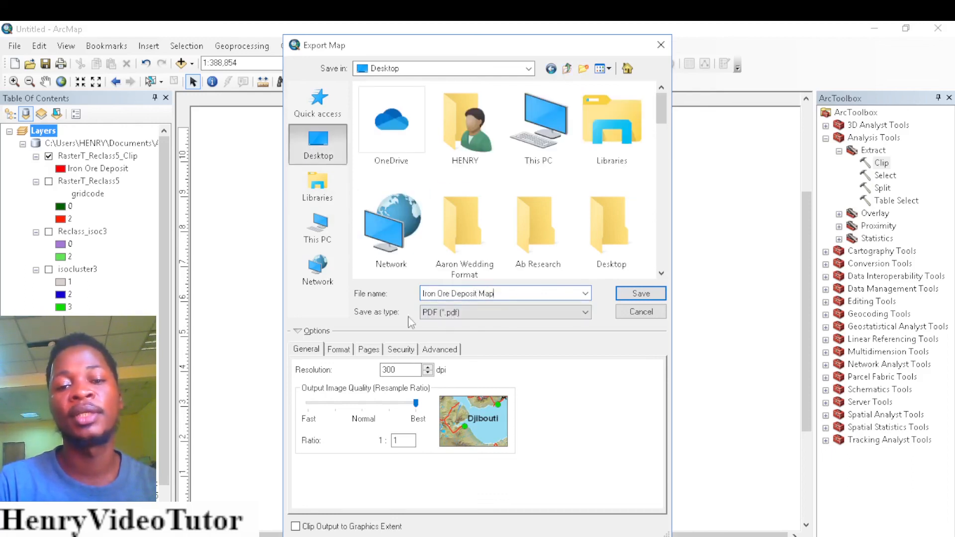
{"action": "left_click", "coordinate": [635, 294]}
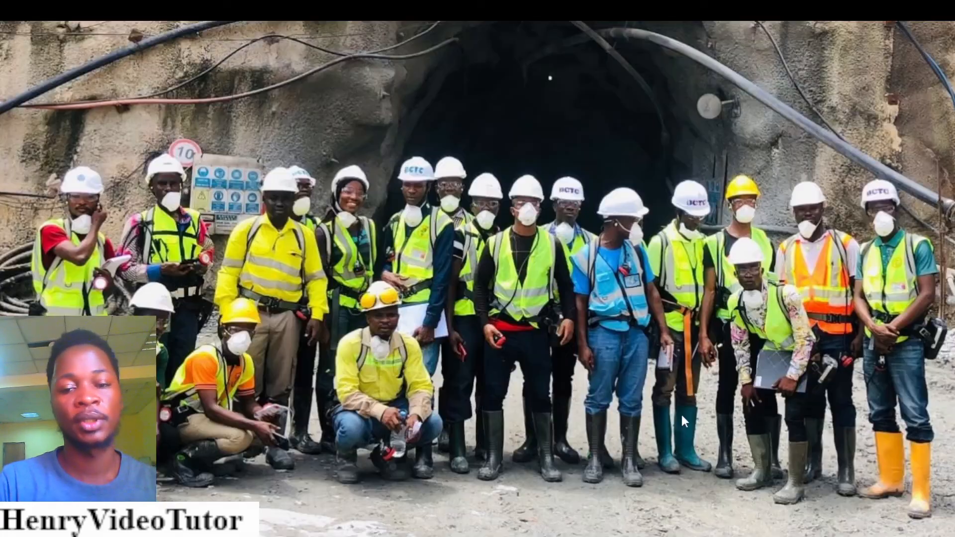
Switch to the Windows desktop and turn on the display of desktop icons.
{"action": "right_click", "coordinate": [548, 190]}
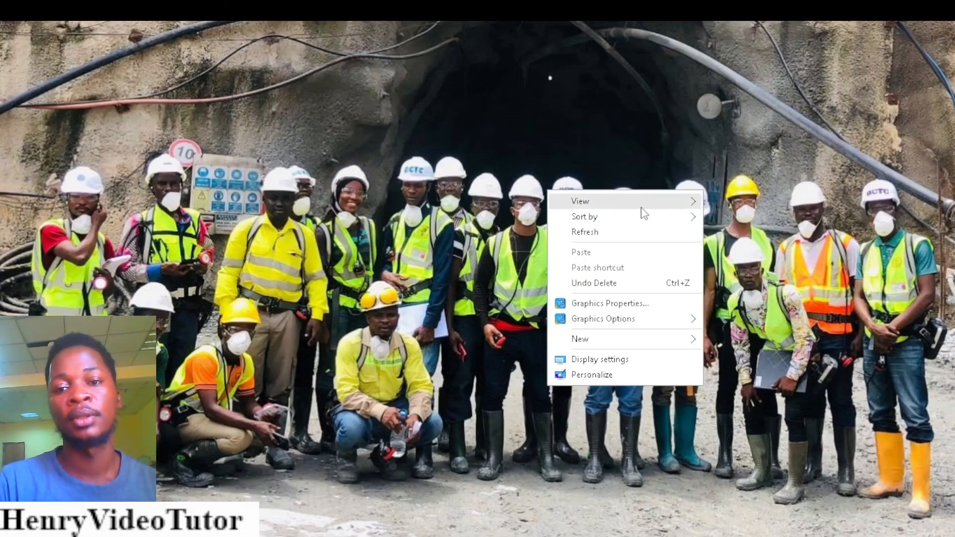
{"action": "mouse_move", "coordinate": [636, 202]}
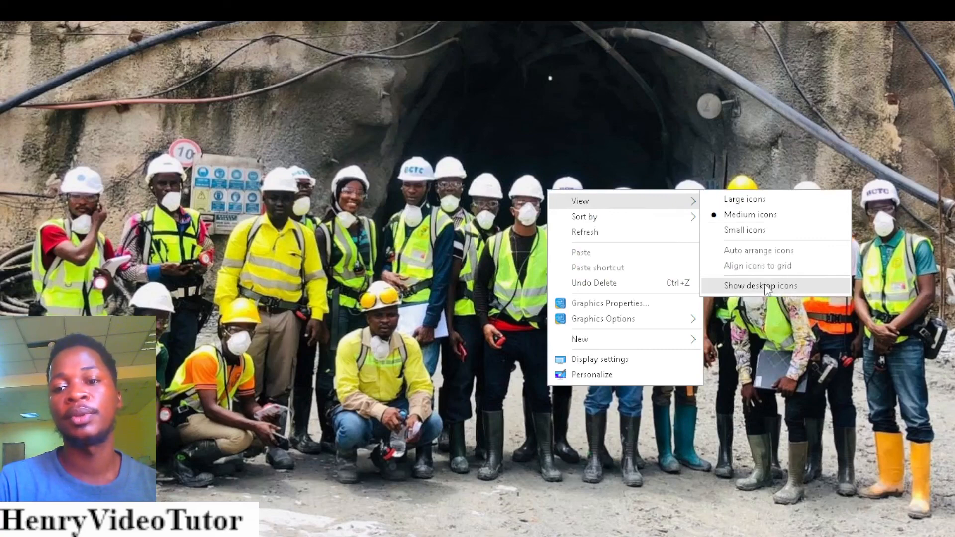